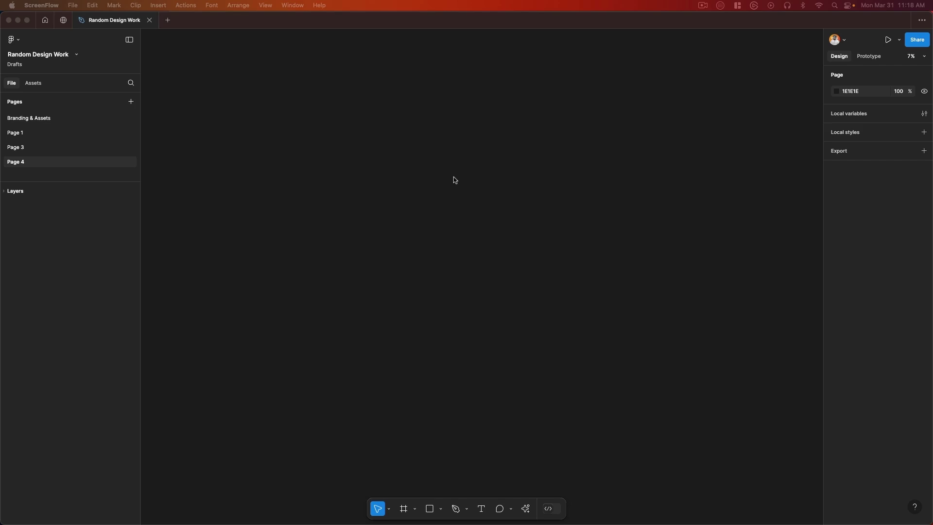
- Add a text layer reading "Creating" on the empty canvas and set its font size to 500
{"action": "left_click", "coordinate": [454, 177]}
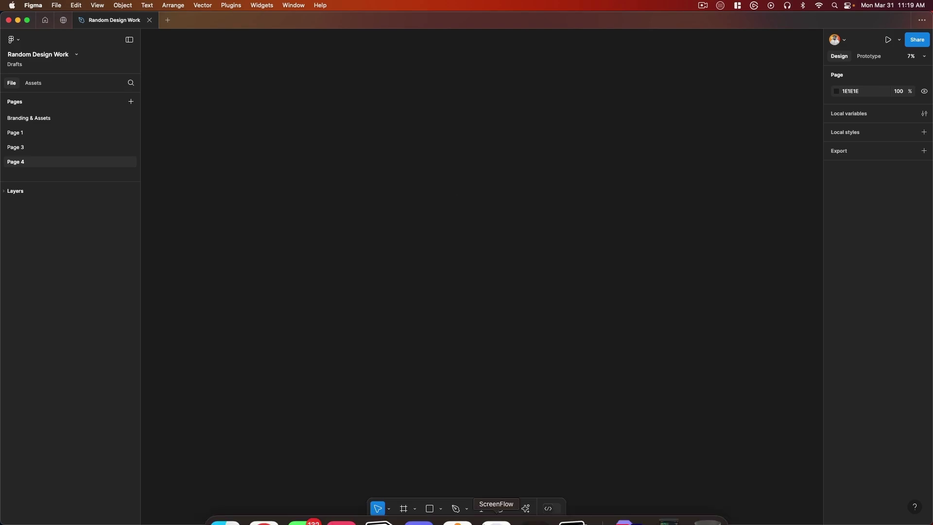
{"action": "left_click", "coordinate": [483, 508]}
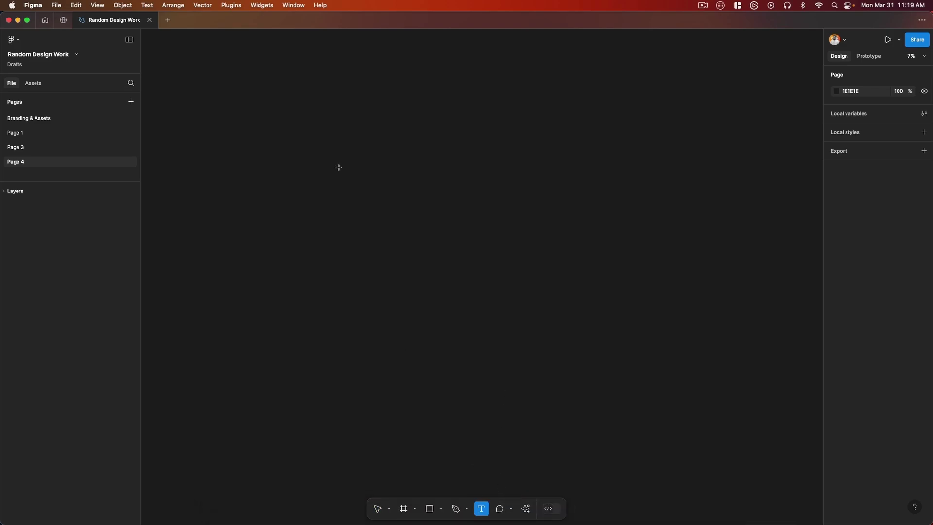
{"action": "left_click", "coordinate": [339, 167]}
{"action": "type", "text": "Creating"}
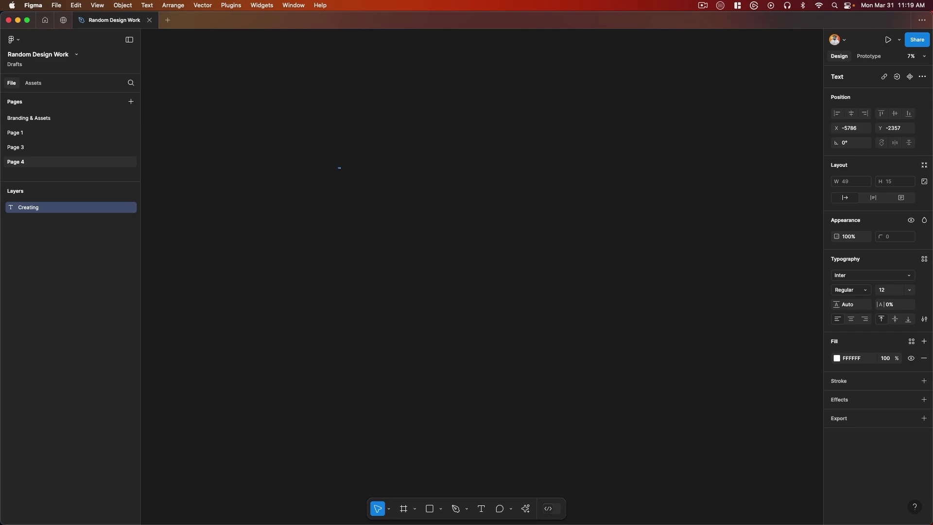
{"action": "left_click", "coordinate": [883, 291]}
{"action": "key", "text": "Return"}
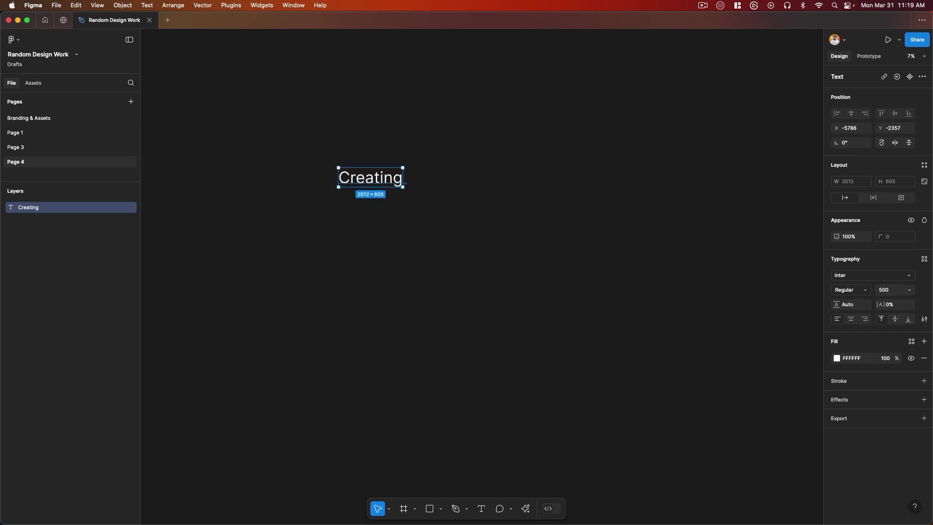
- Extend the text to the three-line heading "Creating a Custom Gradient Text Scroll Effect in Wix Studio"
{"action": "double_click", "coordinate": [392, 183]}
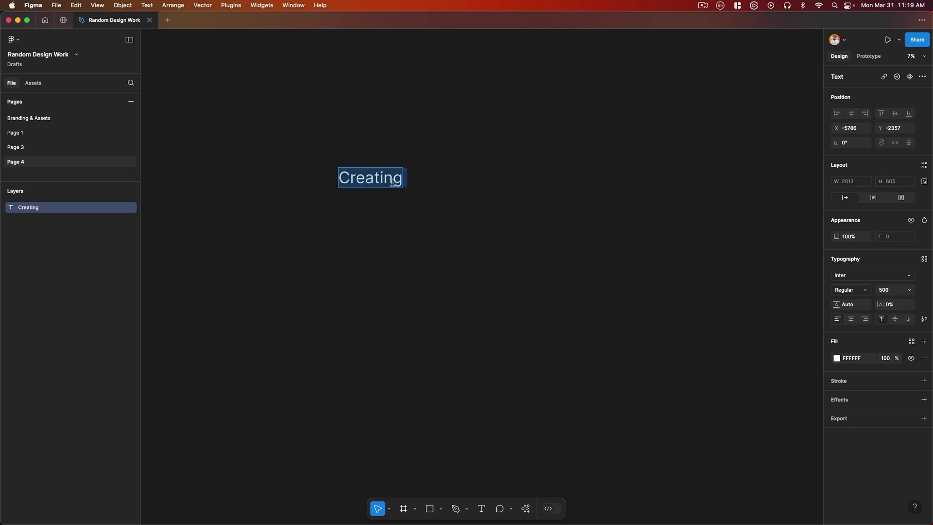
{"action": "key", "text": "Right"}
{"action": "type", "text": "a Custom"}
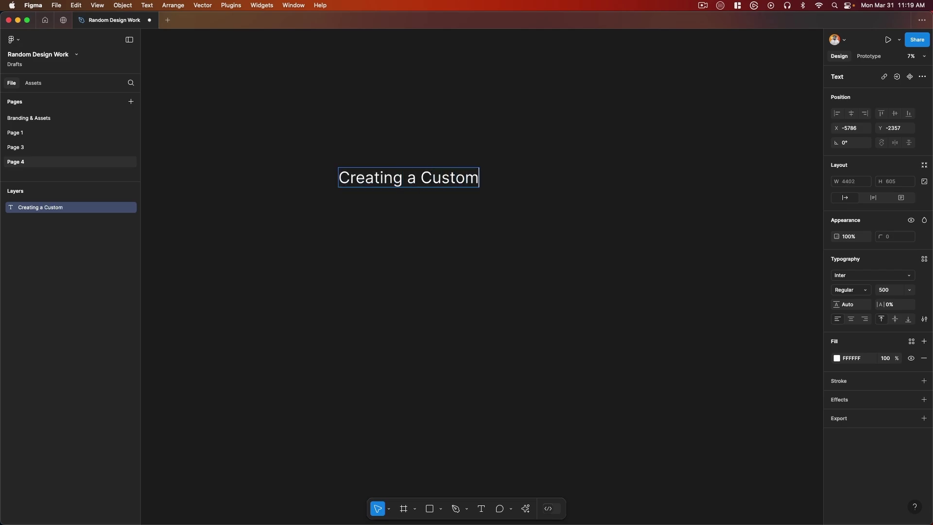
{"action": "type", "text": " Gradient T"}
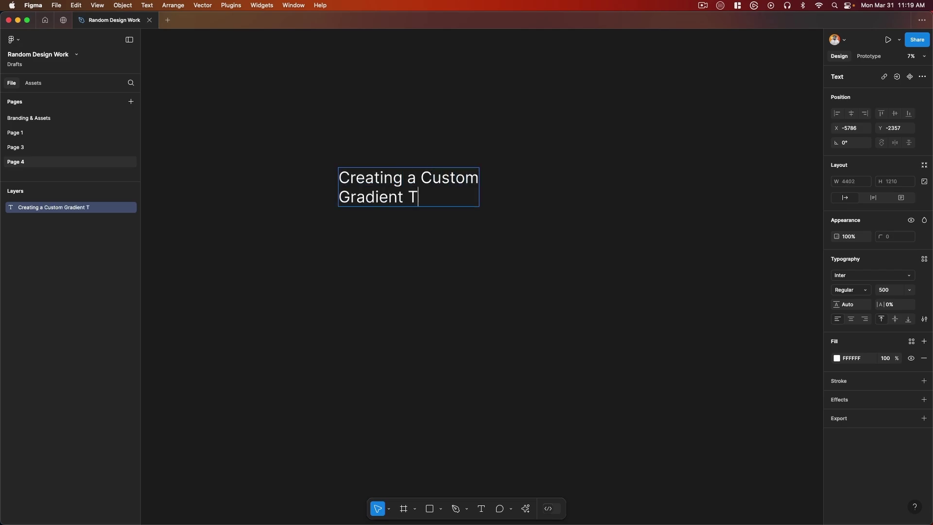
{"action": "type", "text": "ext Scroll Effect in Wix Studio"}
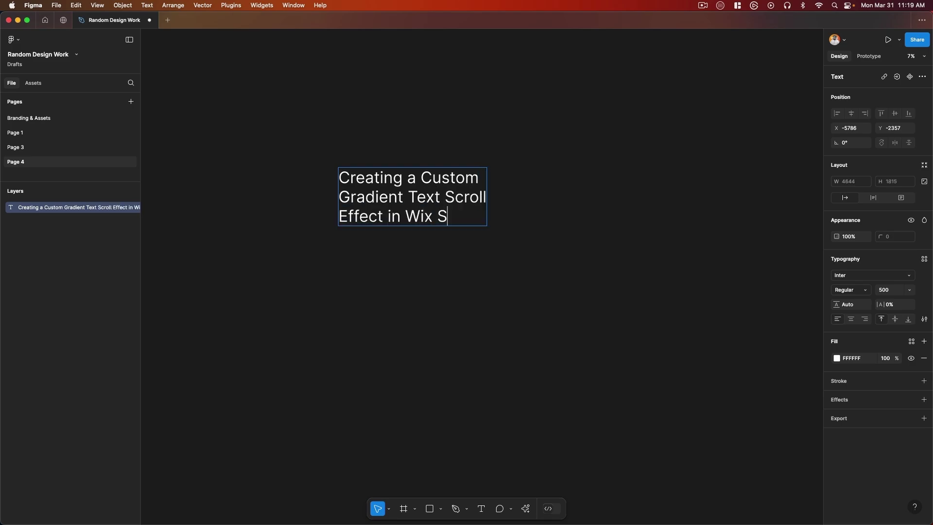
{"action": "key", "text": "Escape"}
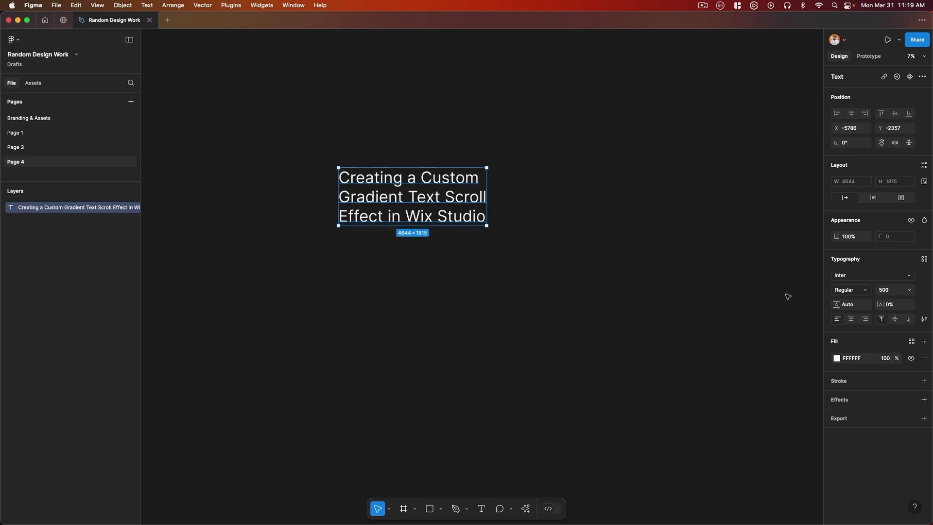
- Change the heading's font to Onest in the Black weight
{"action": "left_click", "coordinate": [846, 278]}
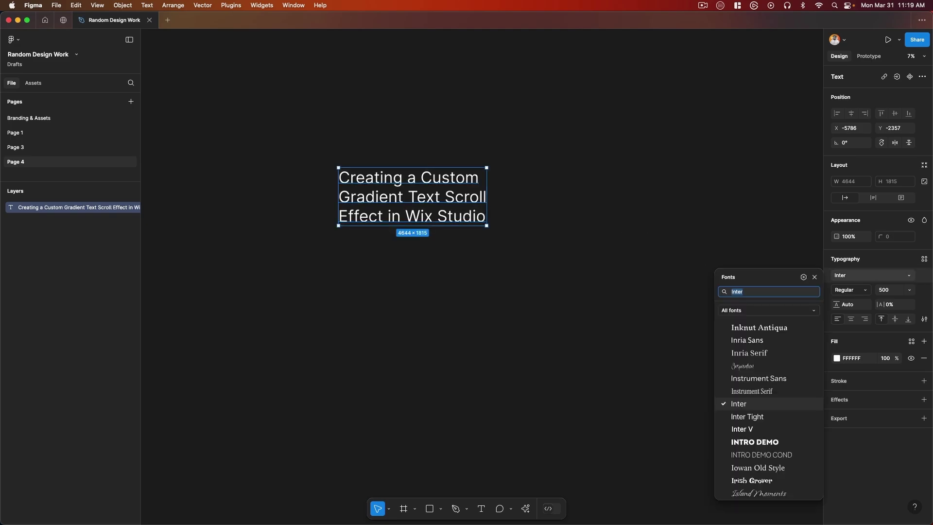
{"action": "type", "text": "one"}
{"action": "left_click", "coordinate": [750, 309]}
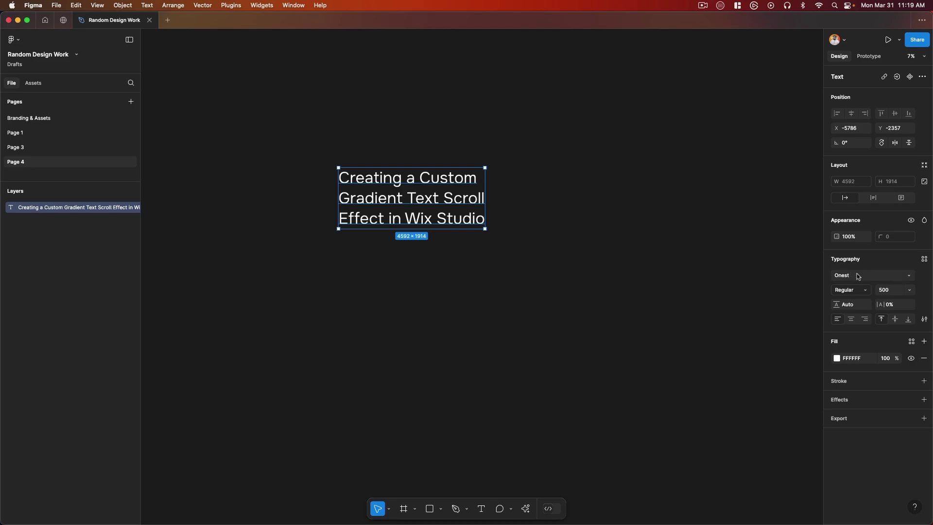
{"action": "left_click", "coordinate": [855, 290]}
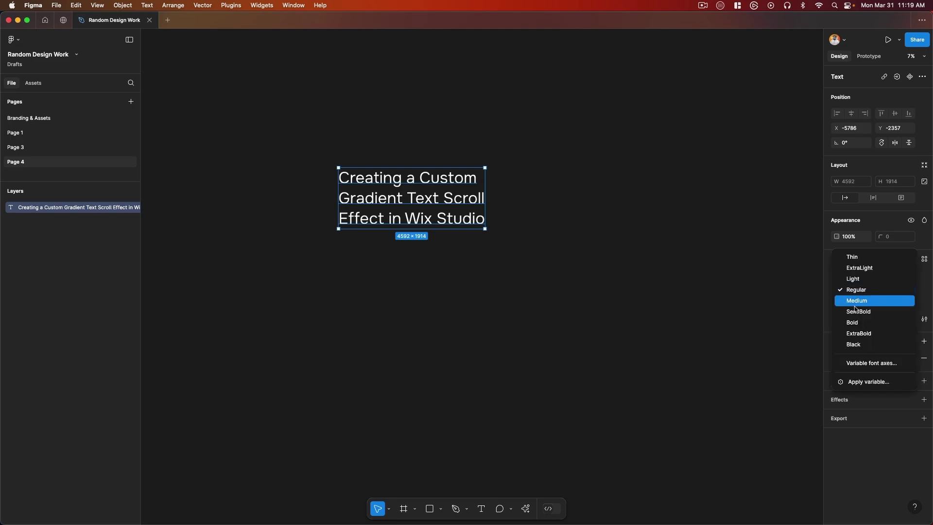
{"action": "left_click", "coordinate": [855, 323]}
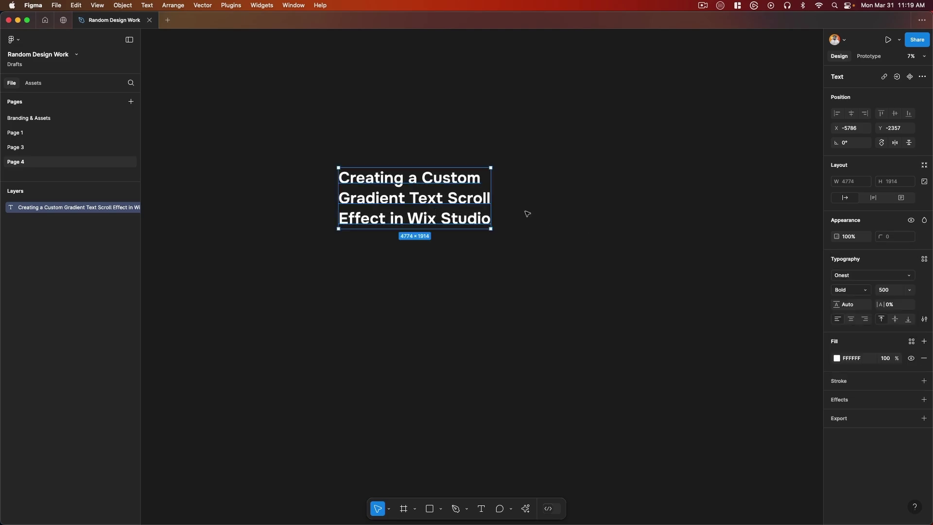
{"action": "left_click", "coordinate": [846, 290]}
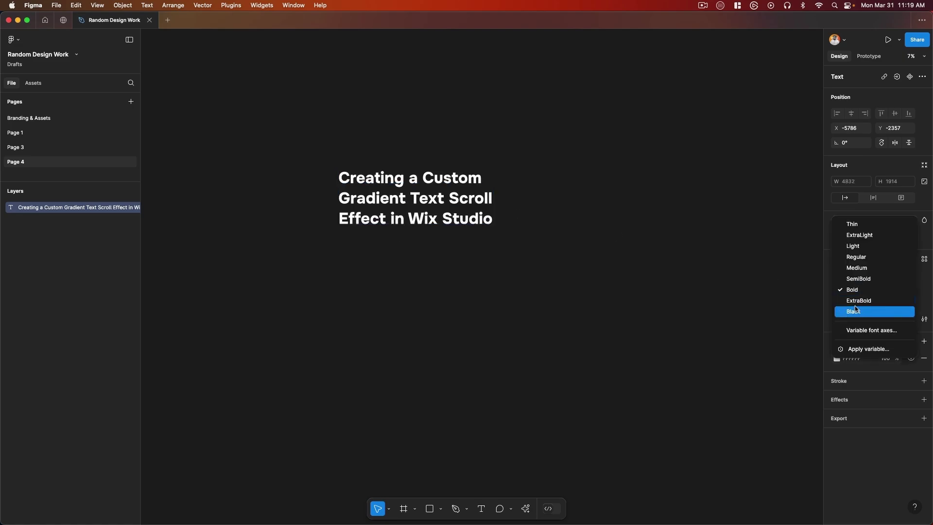
{"action": "left_click", "coordinate": [855, 306]}
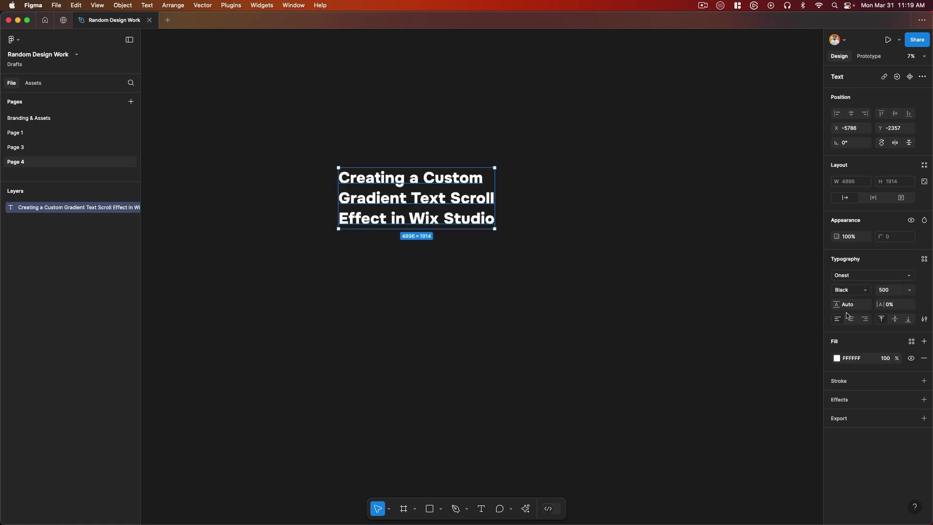
- Tighten the heading's line height to 114.9% and move the heading closer to the middle of the canvas
{"action": "left_click_drag", "start_coordinate": [837, 304], "coordinate": [660, 307]}
{"action": "left_click", "coordinate": [729, 260]}
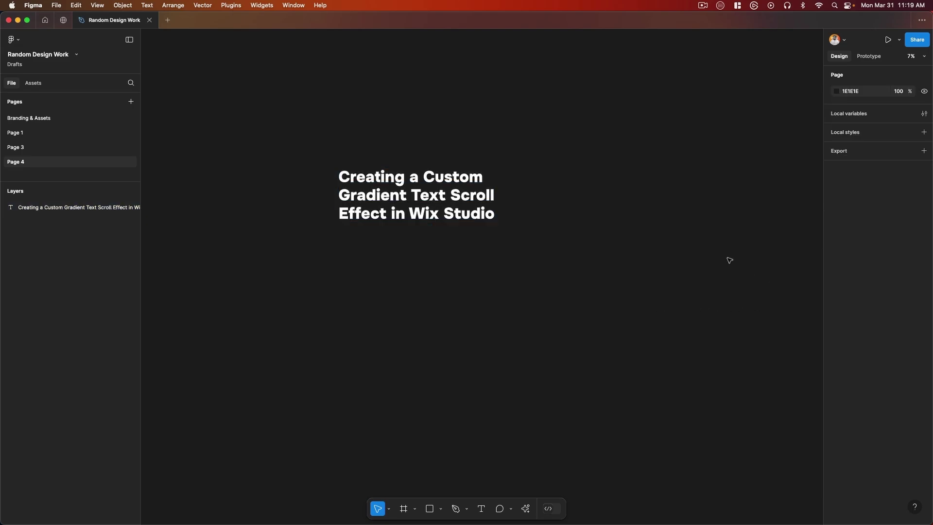
{"action": "left_click", "coordinate": [388, 214]}
{"action": "left_click_drag", "start_coordinate": [395, 209], "coordinate": [428, 253]}
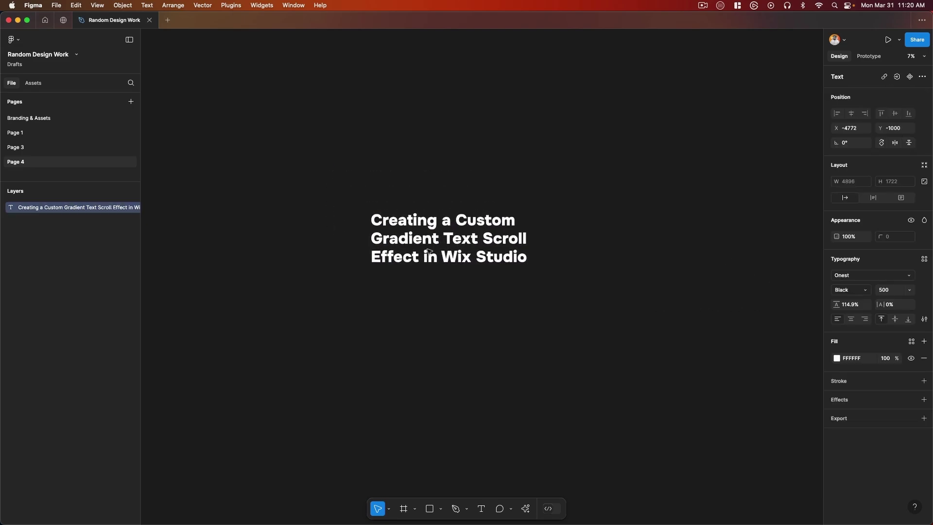
- Scale the heading down proportionally with the Scale tool to about 960 × 339
{"action": "scroll", "coordinate": [510, 251], "scroll_direction": "up", "scroll_amount": 5}
{"action": "scroll", "coordinate": [510, 252], "scroll_direction": "down", "scroll_amount": 3}
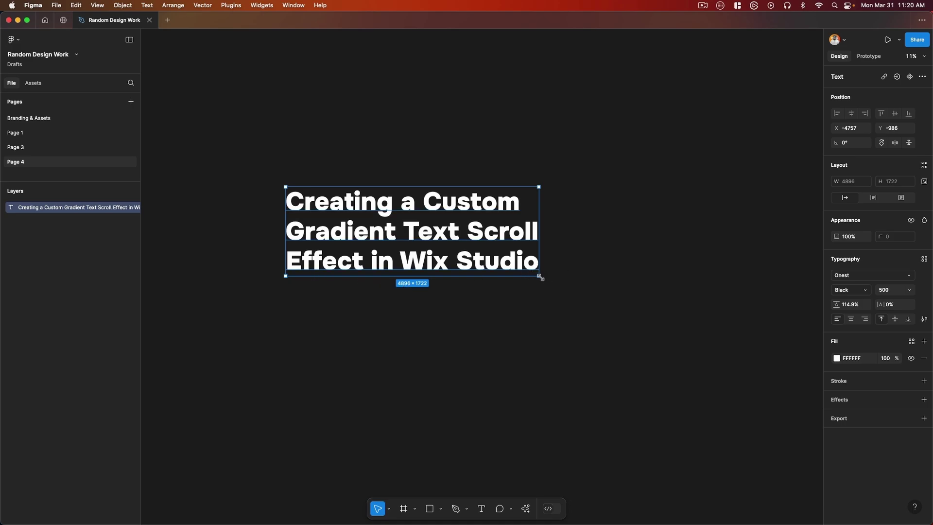
{"action": "key", "text": "k"}
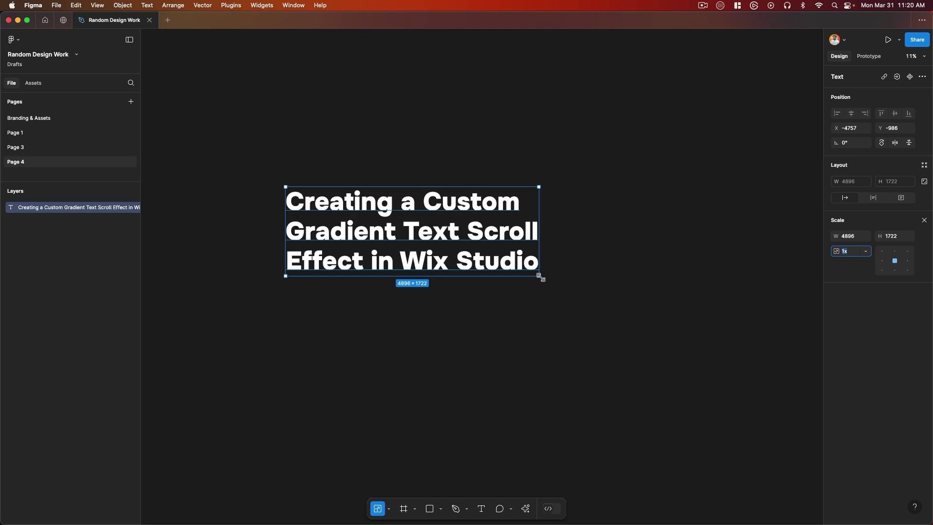
{"action": "left_click_drag", "start_coordinate": [539, 277], "coordinate": [446, 240]}
{"action": "scroll", "coordinate": [447, 240], "scroll_direction": "up", "scroll_amount": 5}
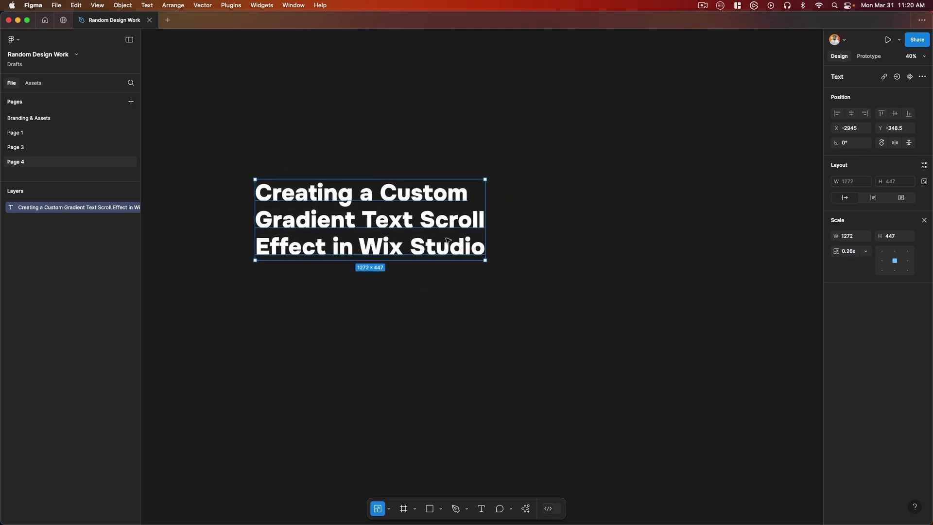
{"action": "scroll", "coordinate": [486, 248], "scroll_direction": "left", "scroll_amount": 3}
{"action": "left_click_drag", "start_coordinate": [572, 264], "coordinate": [547, 253]}
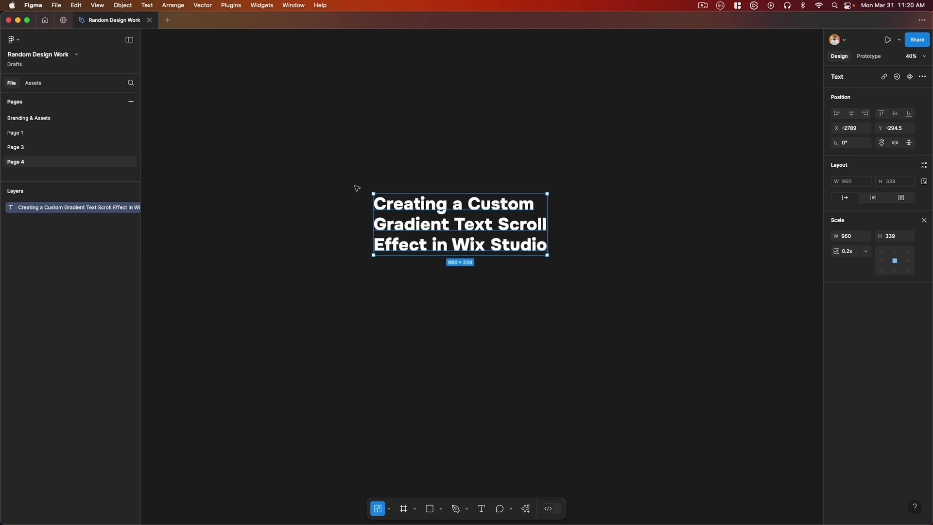
- Draw a frame of about 1083 × 459 around the heading and set the frame's width to 1000
{"action": "left_click", "coordinate": [429, 509]}
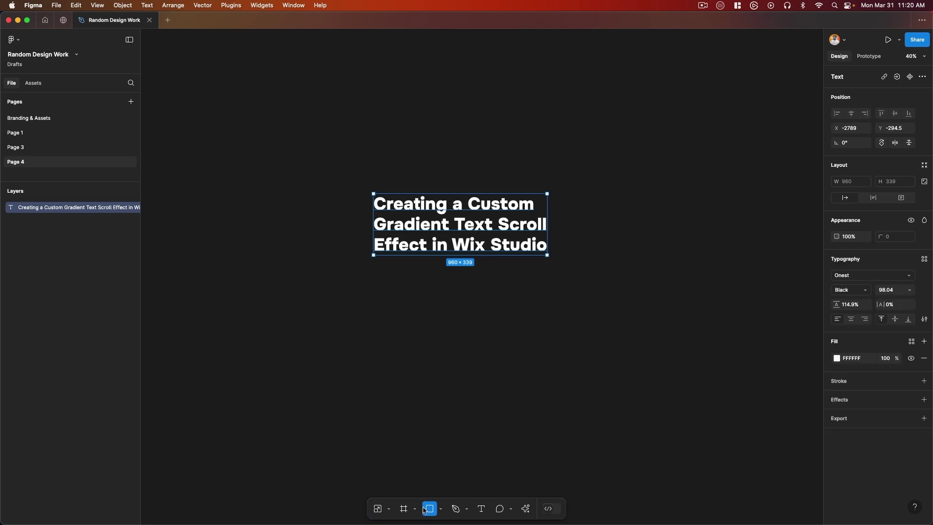
{"action": "left_click", "coordinate": [403, 509]}
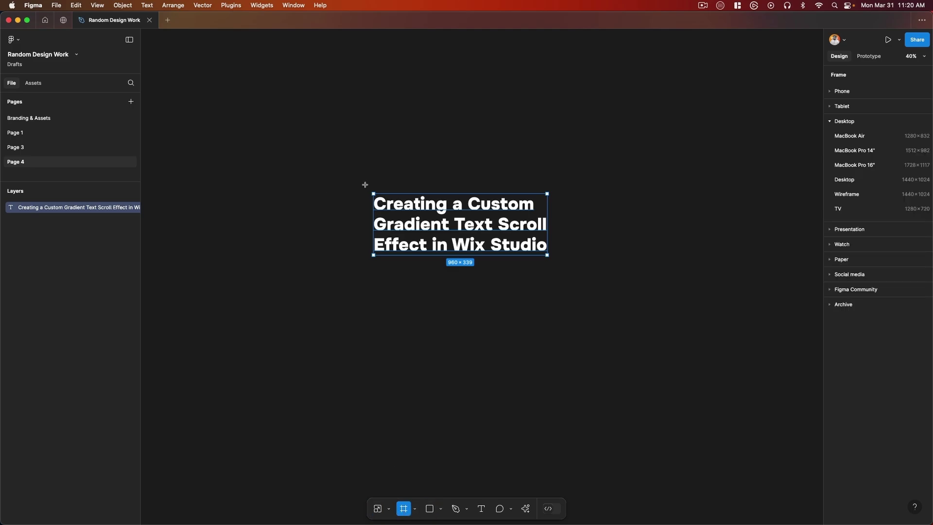
{"action": "left_click_drag", "start_coordinate": [362, 184], "coordinate": [558, 266]}
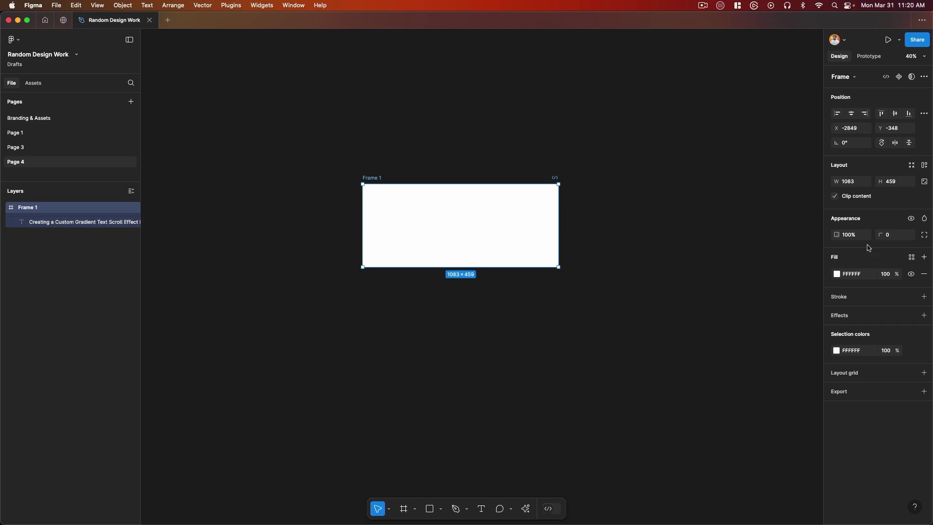
{"action": "left_click", "coordinate": [854, 182]}
{"action": "type", "text": "1000"}
{"action": "key", "text": "Return"}
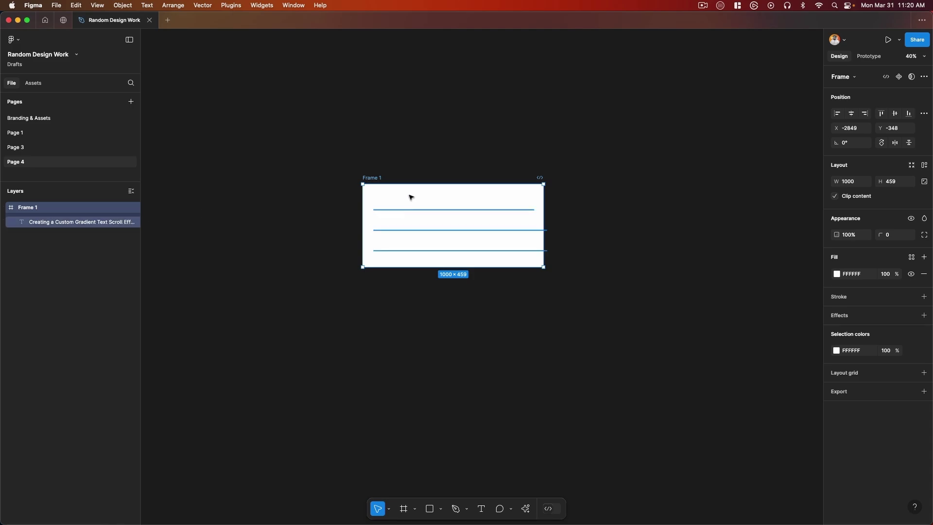
- Set the frame's fill opacity to 0% and centre the heading inside the frame
{"action": "left_click", "coordinate": [887, 274]}
{"action": "type", "text": "0"}
{"action": "key", "text": "Return"}
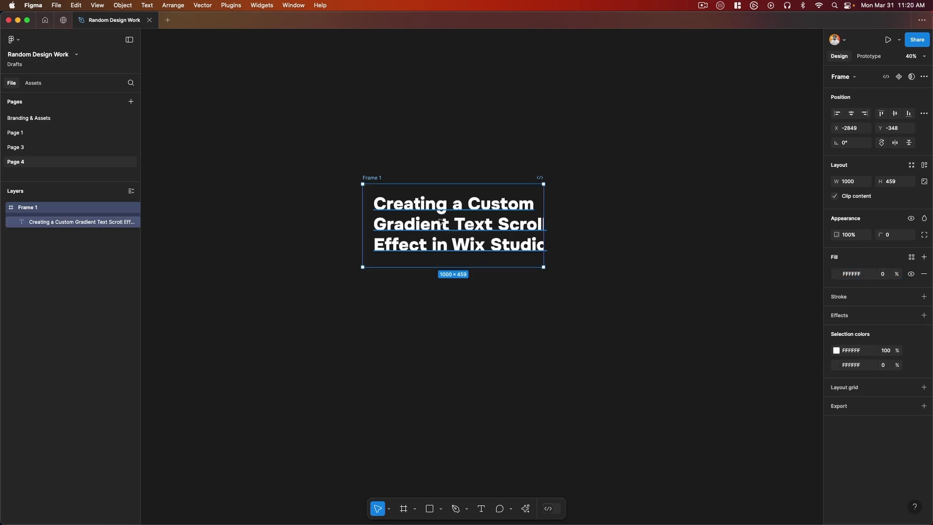
{"action": "left_click_drag", "start_coordinate": [452, 222], "coordinate": [446, 222]}
{"action": "left_click", "coordinate": [851, 113]}
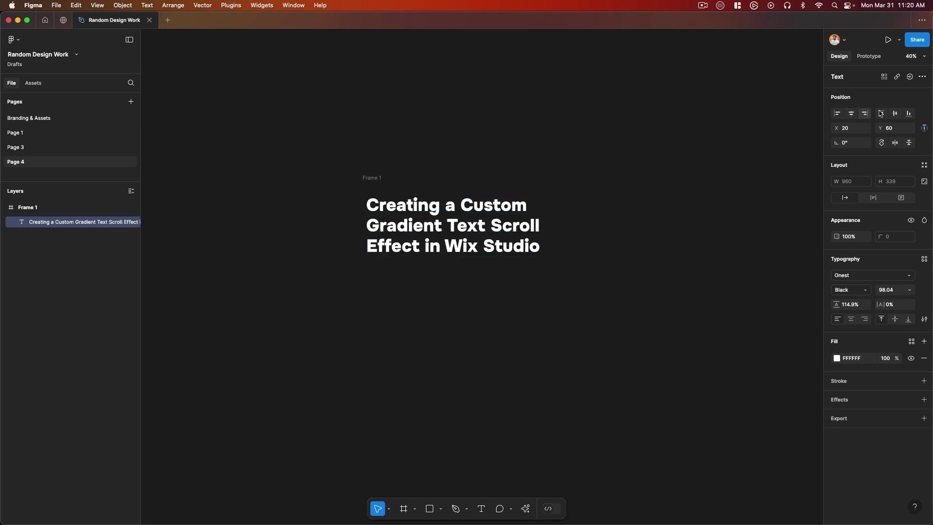
- Rename the frame as "Desktop - Text Gradient"
{"action": "double_click", "coordinate": [374, 178]}
{"action": "type", "text": "De"}
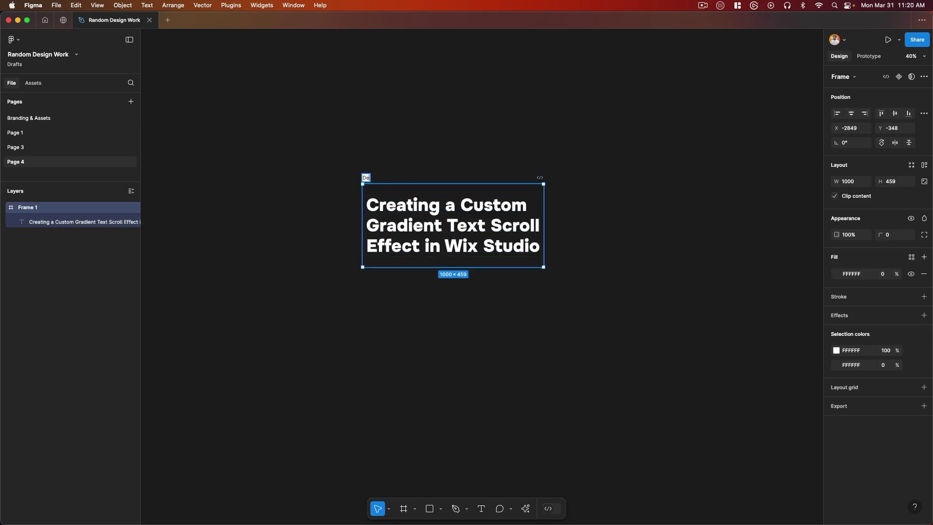
{"action": "type", "text": "sktop - "}
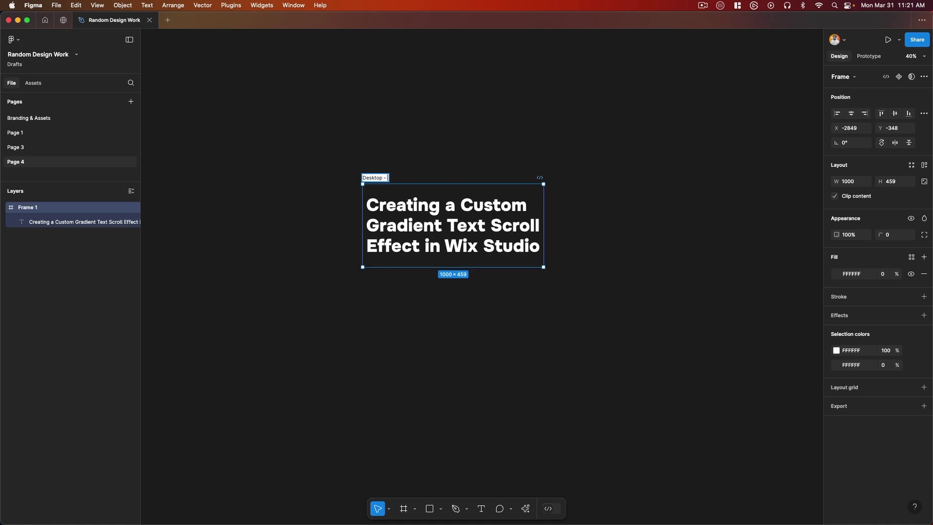
{"action": "type", "text": "Text Gradient"}
{"action": "key", "text": "Return"}
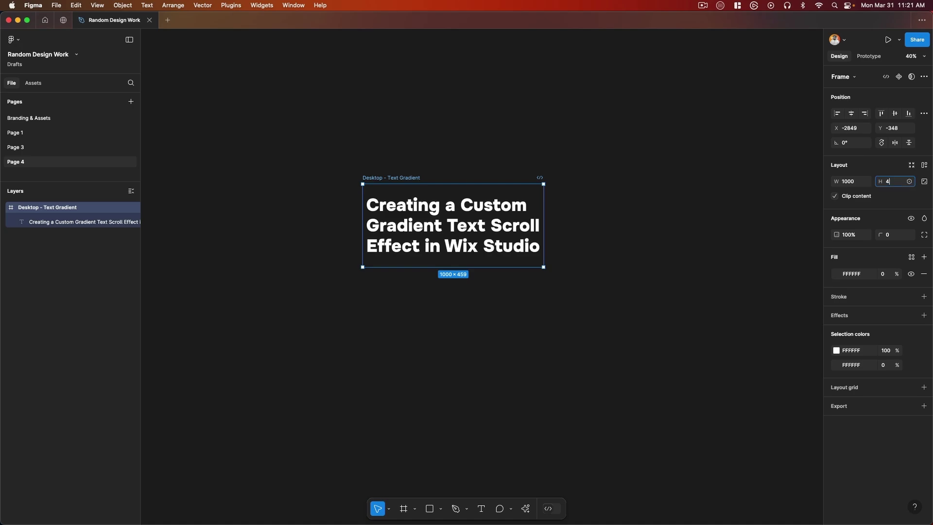
- Set the frame's height to 450 and centre the heading vertically within it again
{"action": "type", "text": "450"}
{"action": "key", "text": "Return"}
{"action": "left_click", "coordinate": [484, 232]}
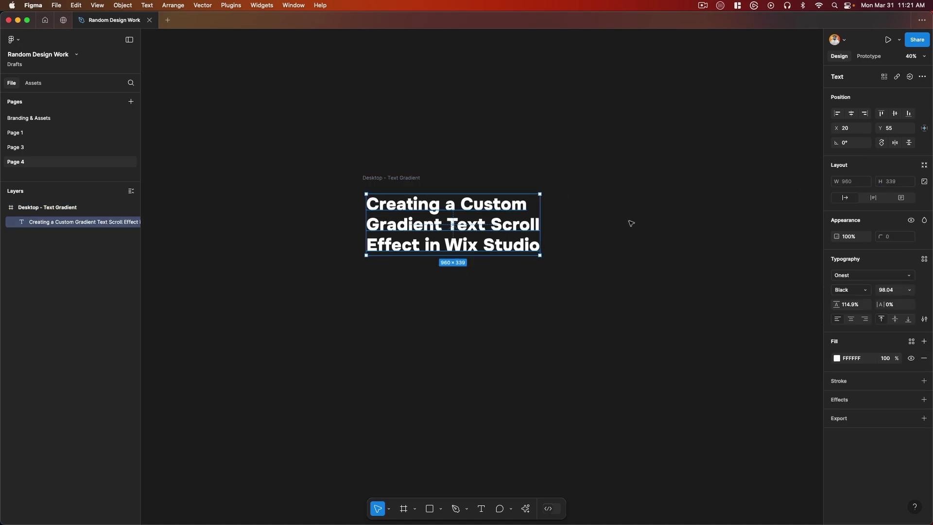
{"action": "left_click", "coordinate": [629, 222]}
{"action": "left_click", "coordinate": [387, 179]}
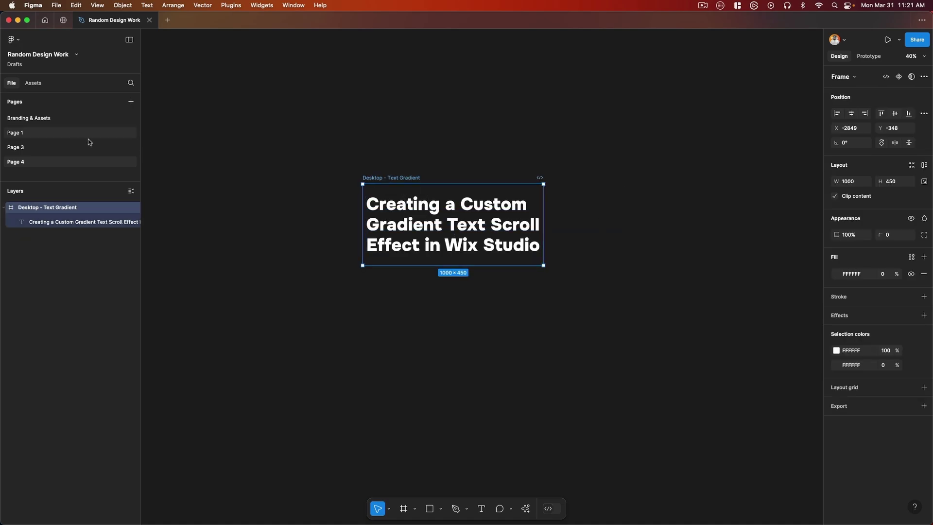
- Cover the Desktop - Text Gradient frame with a 1000 × 450 rectangle centred horizontally and vertically
{"action": "left_click", "coordinate": [429, 509]}
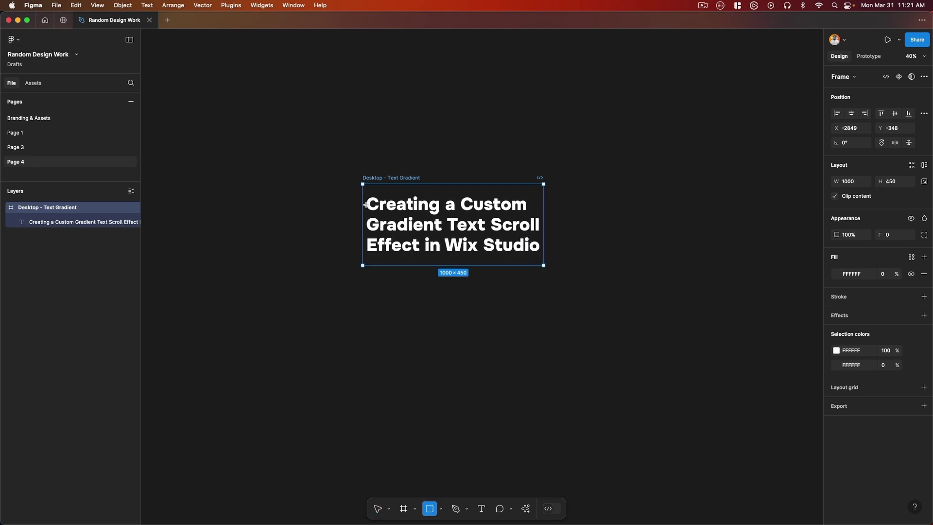
{"action": "left_click_drag", "start_coordinate": [369, 189], "coordinate": [521, 255]}
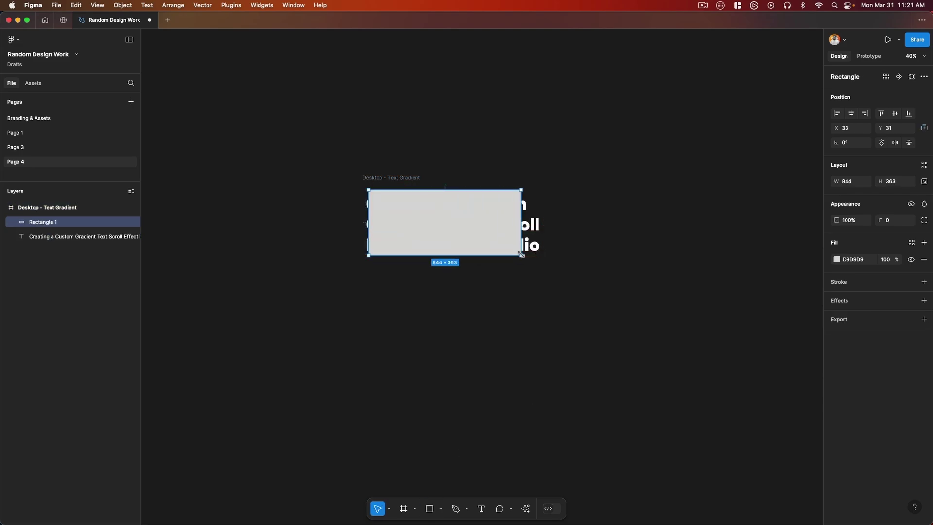
{"action": "left_click", "coordinate": [854, 182]}
{"action": "key", "text": "Tab"}
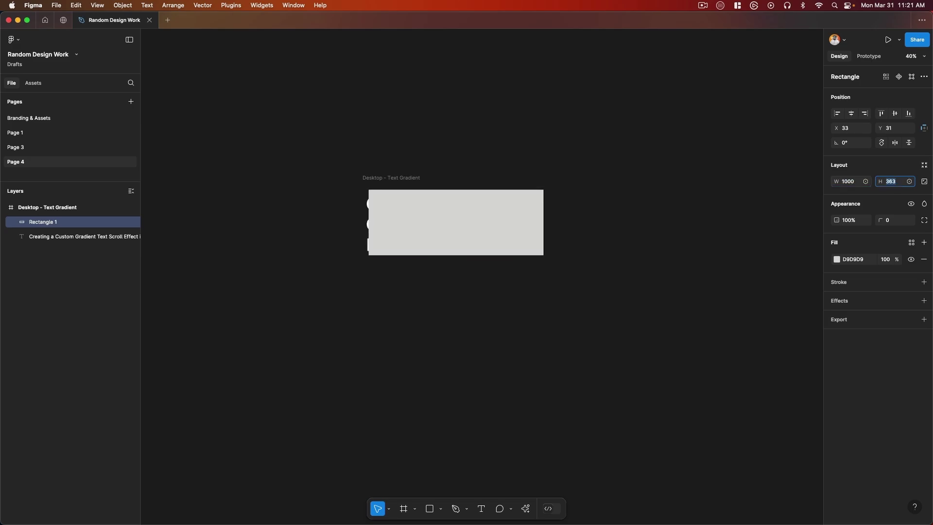
{"action": "type", "text": "450"}
{"action": "key", "text": "Return"}
{"action": "left_click", "coordinate": [850, 113]}
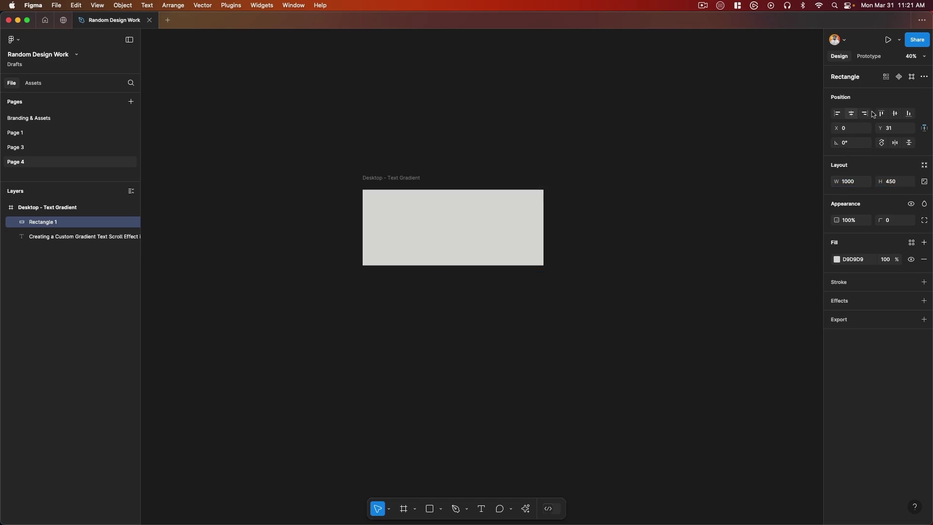
{"action": "left_click", "coordinate": [894, 113]}
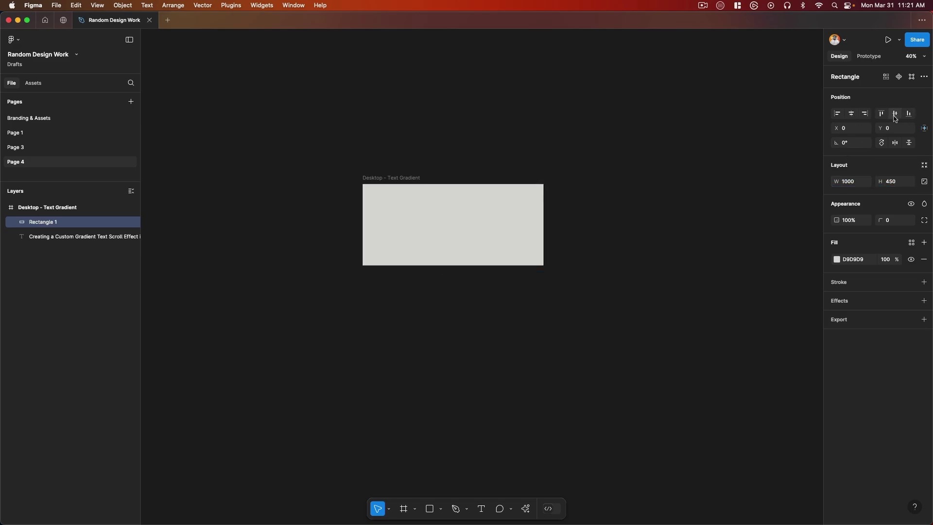
- Set the rectangle's fill colour to 062726
{"action": "left_click", "coordinate": [864, 260]}
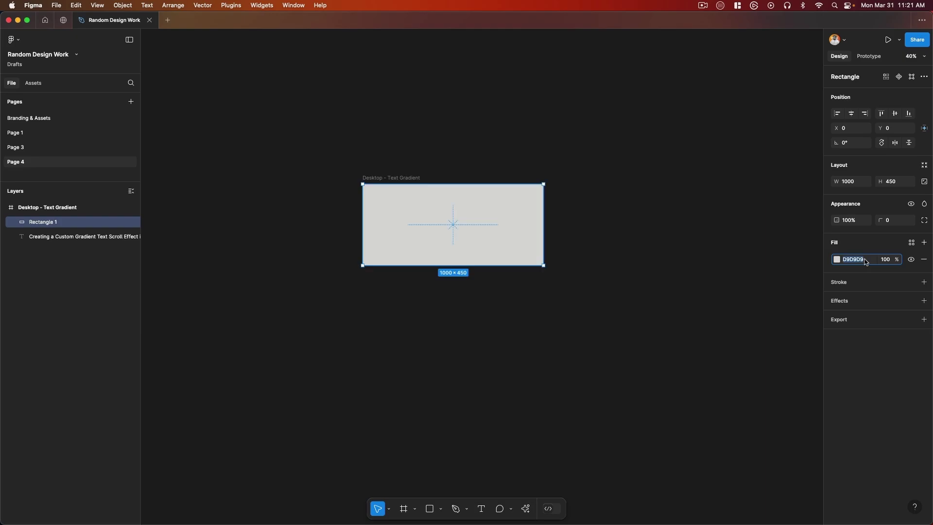
{"action": "left_click_drag", "start_coordinate": [0, 34], "coordinate": [574, 28]}
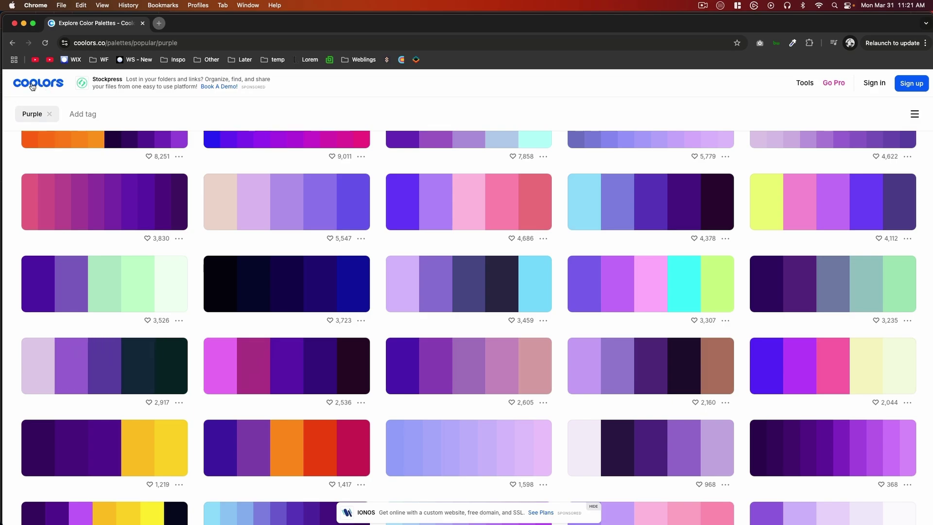
{"action": "left_click_drag", "start_coordinate": [298, 21], "coordinate": [0, 50]}
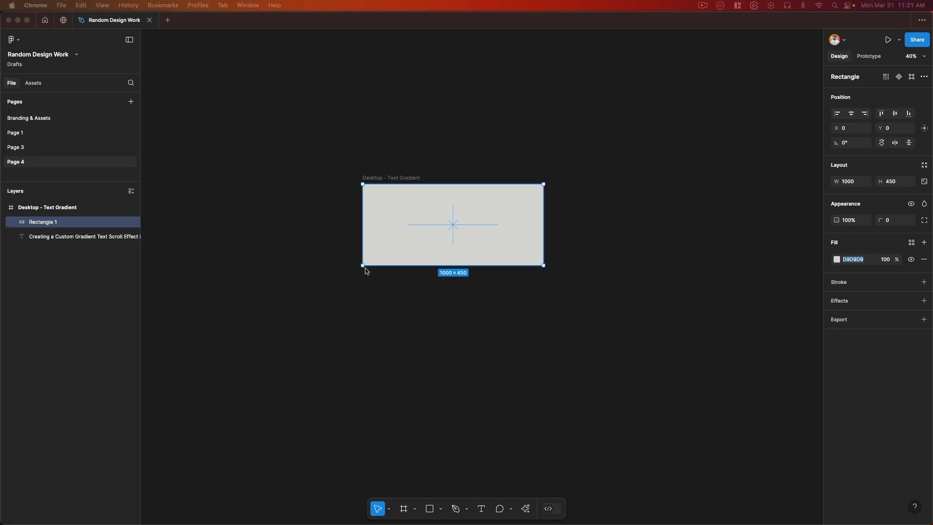
{"action": "left_click", "coordinate": [534, 245]}
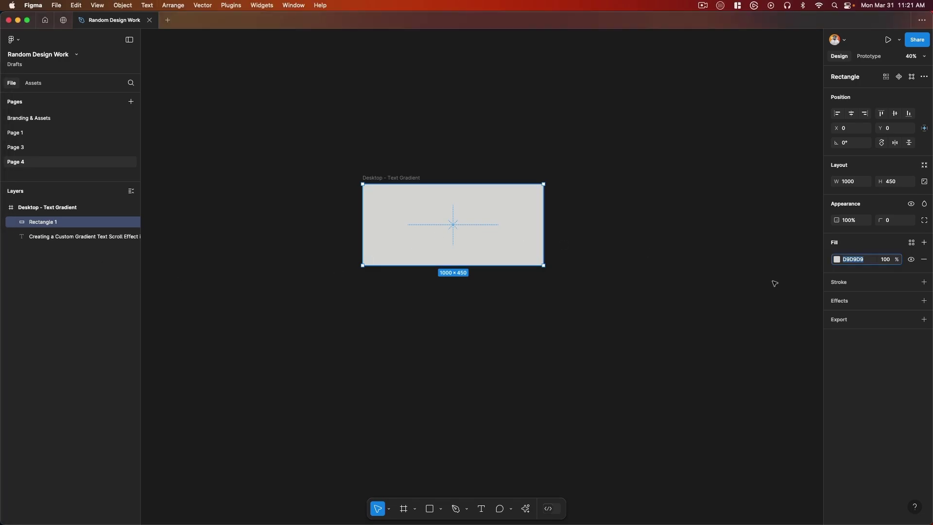
{"action": "type", "text": "062726"}
{"action": "key", "text": "Return"}
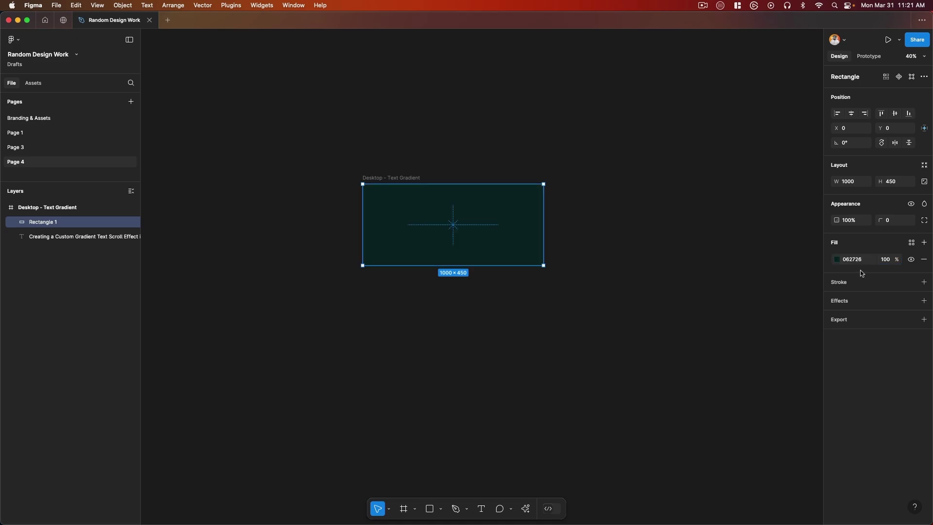
- Set the rectangle's fill to 102B3F and darken it to 03101A
{"action": "left_click", "coordinate": [648, 268]}
{"action": "left_click", "coordinate": [438, 223]}
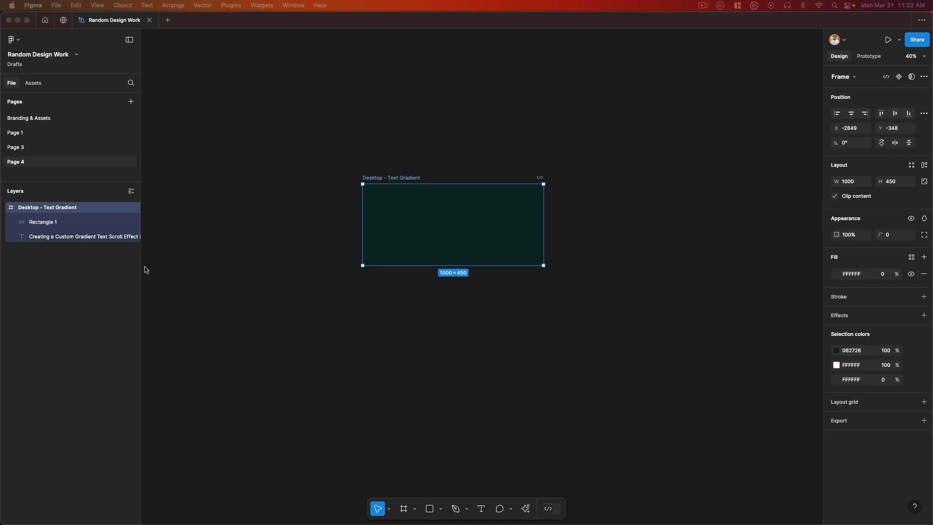
{"action": "left_click", "coordinate": [436, 230]}
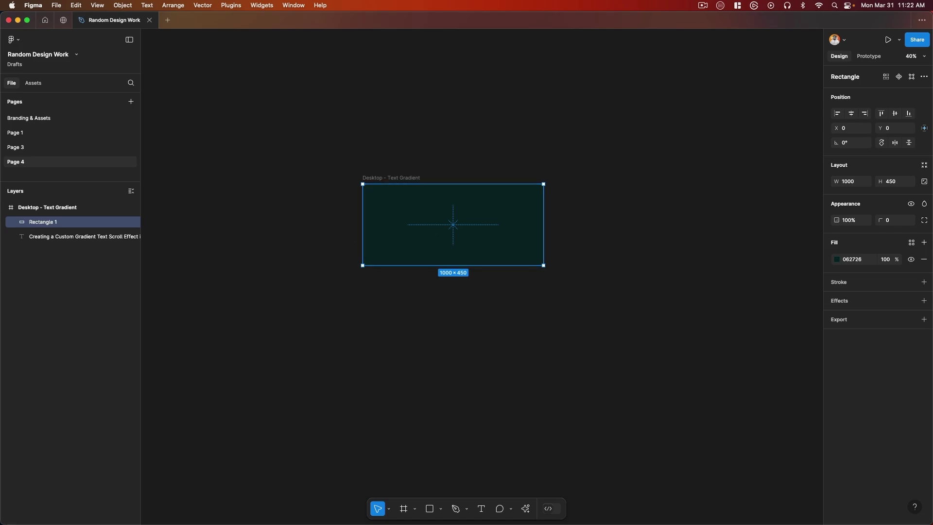
{"action": "left_click", "coordinate": [848, 259]}
{"action": "type", "text": "102B3F"}
{"action": "key", "text": "Return"}
{"action": "left_click", "coordinate": [836, 261]}
{"action": "left_click_drag", "start_coordinate": [743, 335], "coordinate": [804, 386]}
- Copy the rectangle's hex code 03101A, switch to Wix Studio and apply it to Color 5 in the site styles
{"action": "left_click", "coordinate": [769, 427]}
{"action": "key", "text": "super+c"}
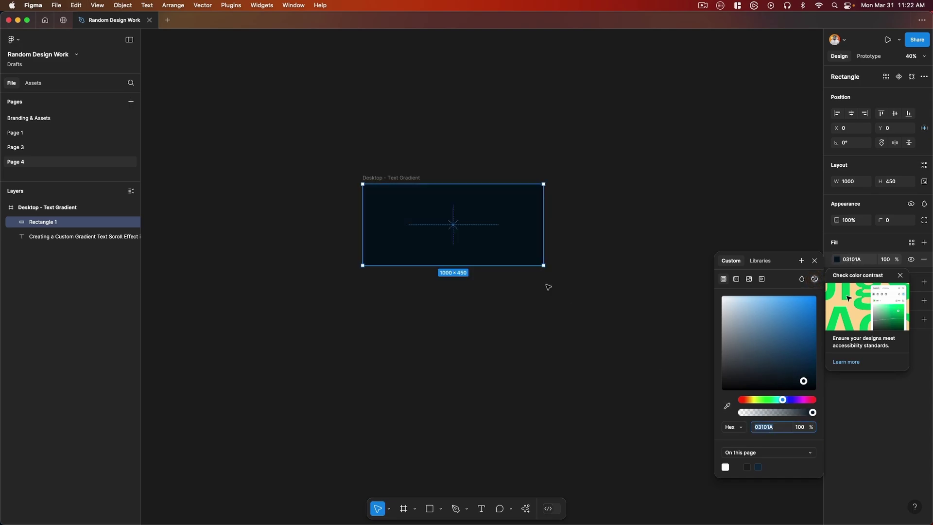
{"action": "key", "text": "ctrl+Right"}
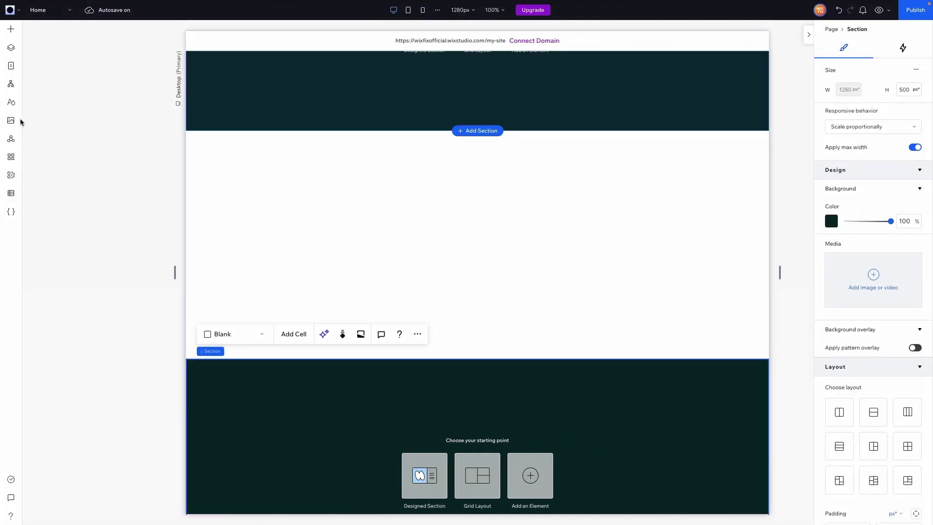
{"action": "left_click", "coordinate": [11, 102]}
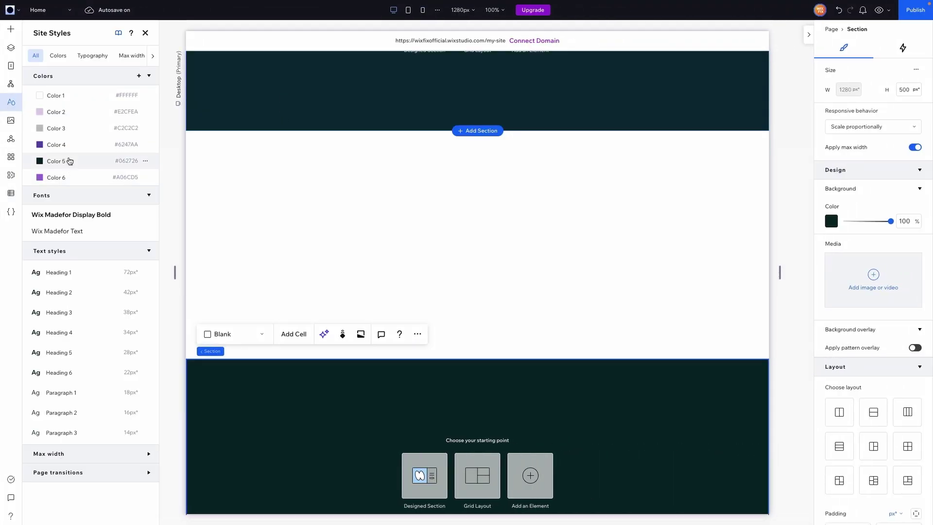
{"action": "left_click", "coordinate": [70, 161]}
{"action": "double_click", "coordinate": [238, 304]}
{"action": "key", "text": "super+v"}
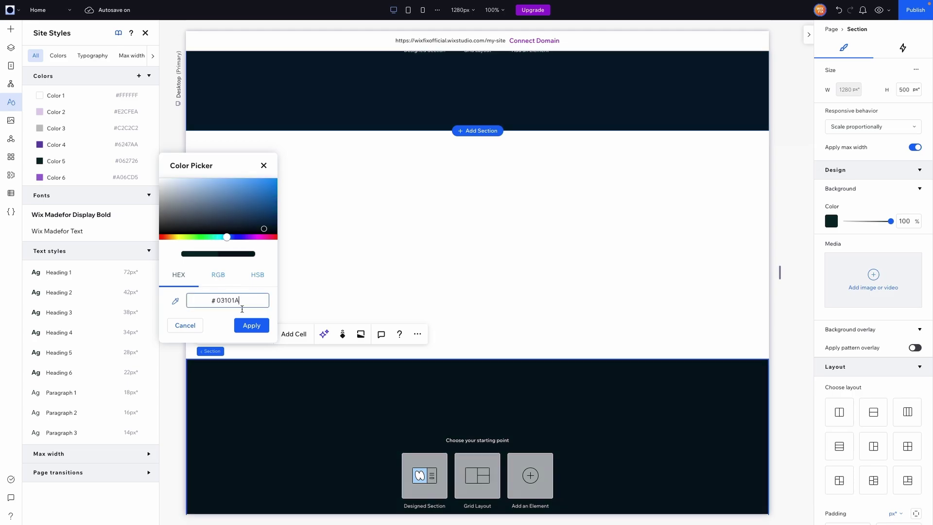
{"action": "left_click", "coordinate": [251, 325]}
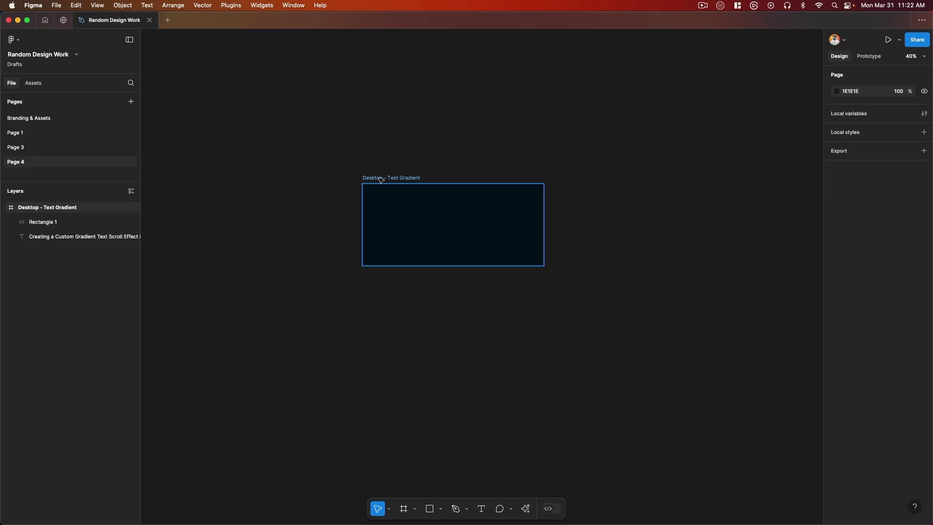
- Back in Figma, duplicate the Desktop frame beside the original and rename the copy "Tablet - Text Gradient"
{"action": "left_click_drag", "start_coordinate": [380, 179], "coordinate": [580, 176]}
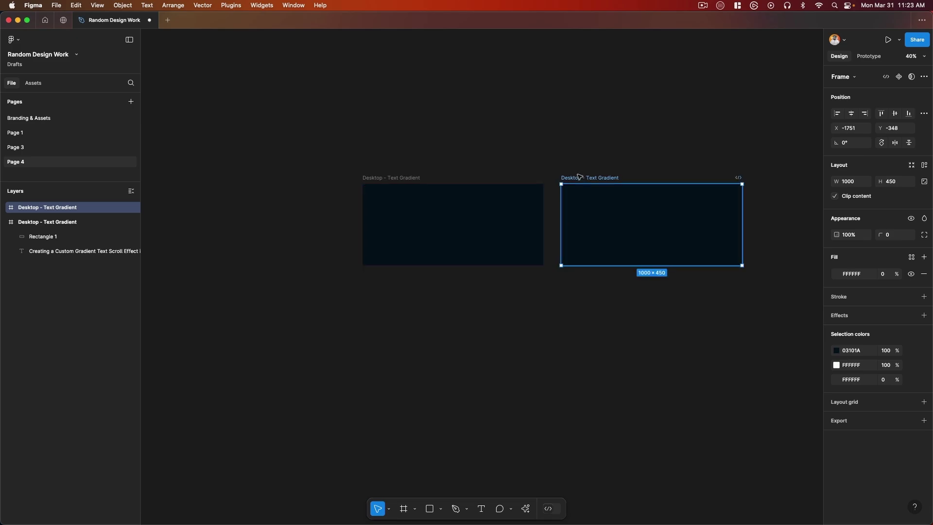
{"action": "key", "text": "Right"}
{"action": "double_click", "coordinate": [576, 177]}
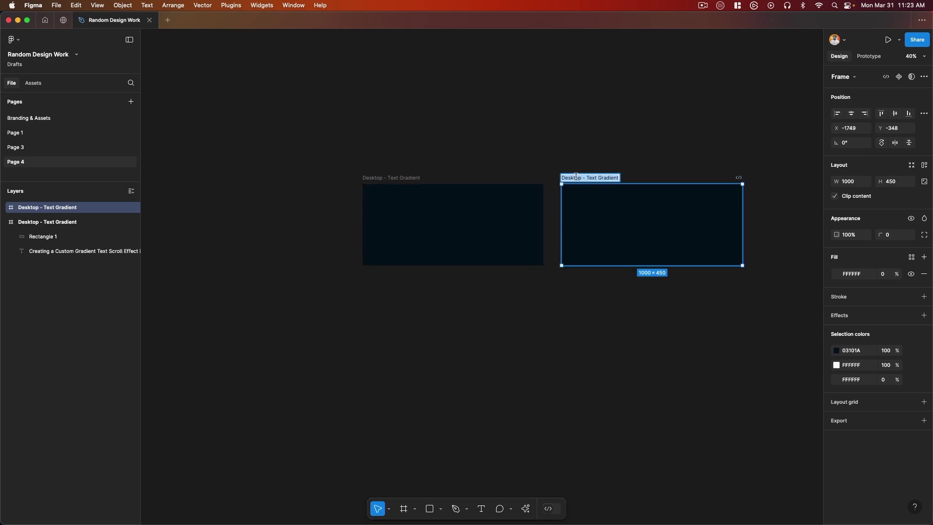
{"action": "double_click", "coordinate": [574, 177]}
{"action": "type", "text": "Tabl"}
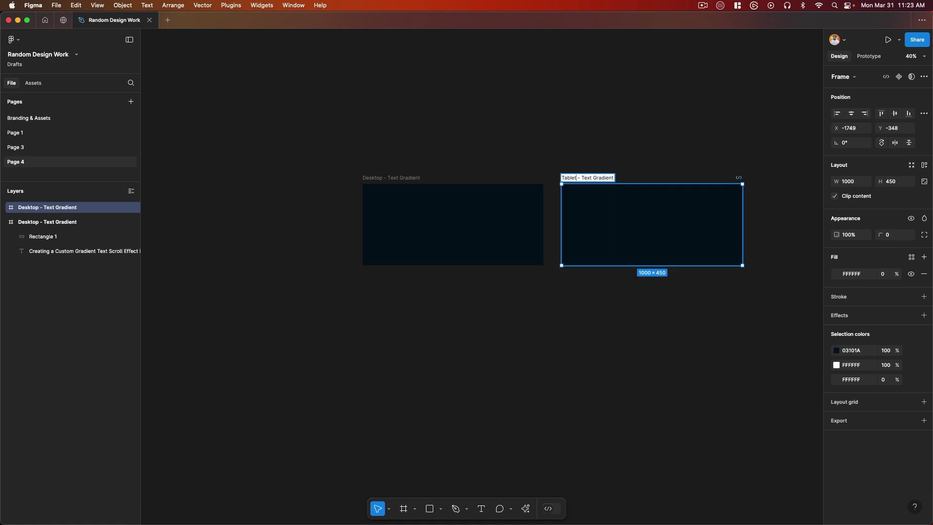
{"action": "key", "text": "Return"}
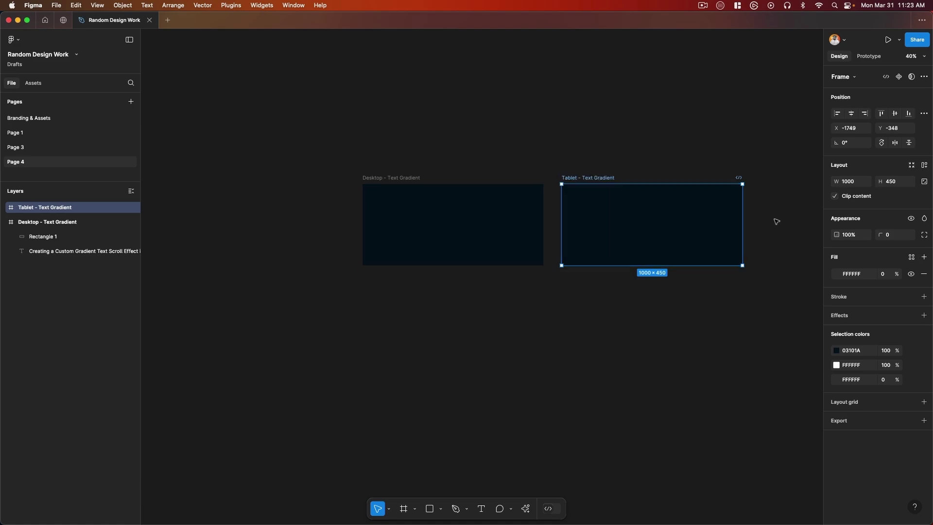
- Move the rectangle behind the heading text in both the Tablet and Desktop frames
{"action": "left_click", "coordinate": [658, 223]}
{"action": "left_click_drag", "start_coordinate": [43, 224], "coordinate": [42, 282]}
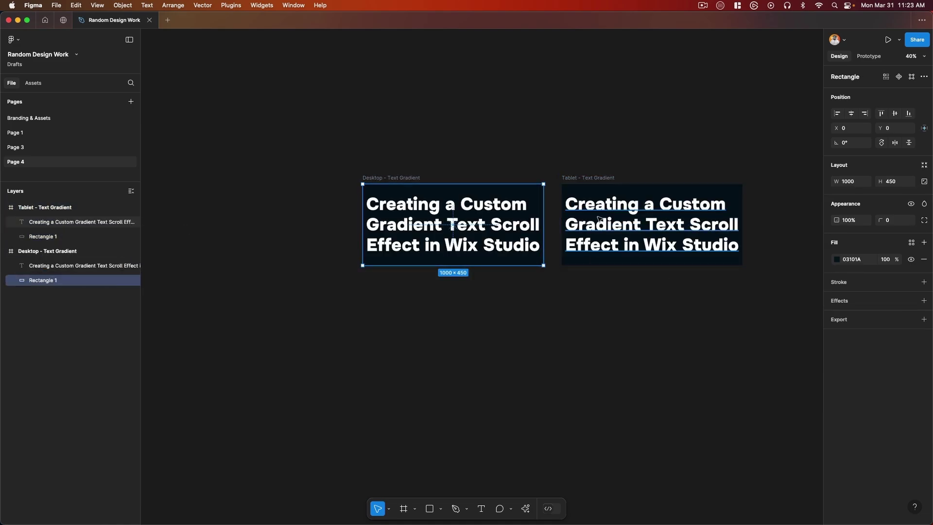
- Scale the Tablet frame with its contents proportionally down to about 764 × 344
{"action": "left_click", "coordinate": [606, 193]}
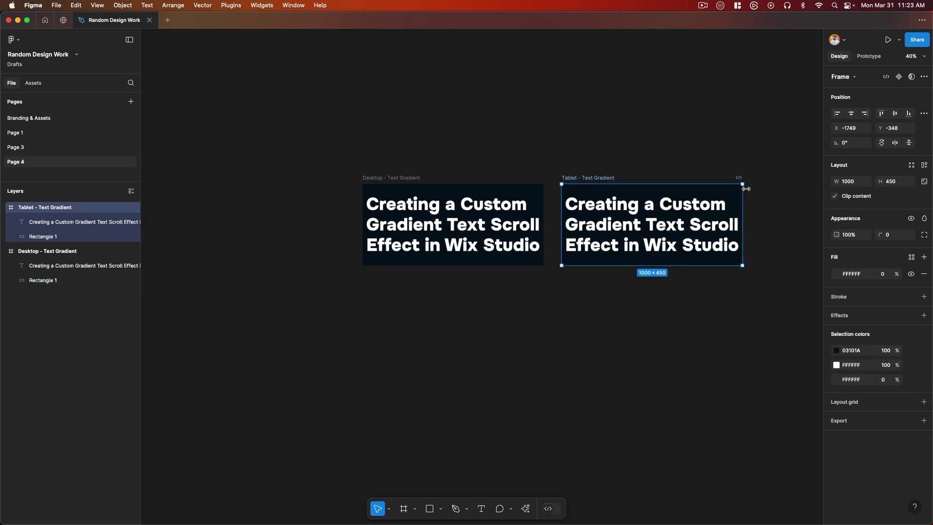
{"action": "key", "text": "k"}
{"action": "left_click_drag", "start_coordinate": [739, 183], "coordinate": [688, 202]}
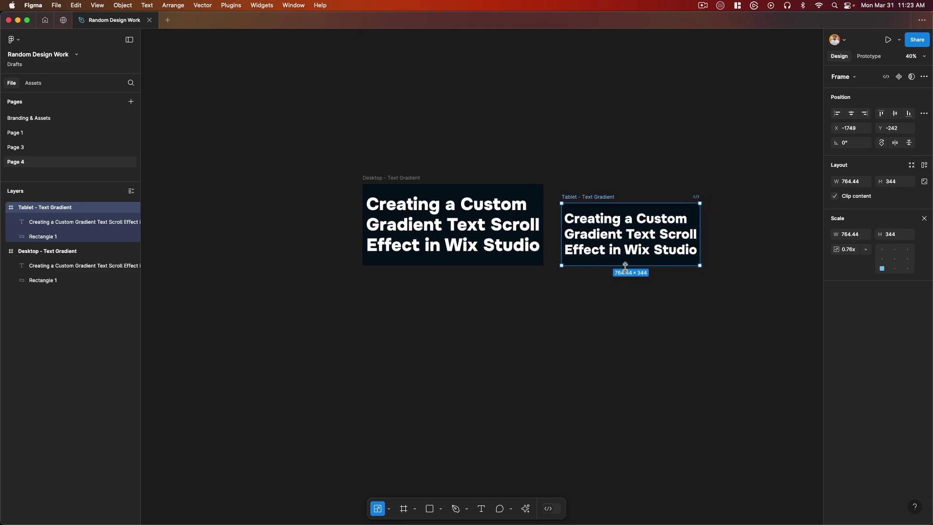
{"action": "key", "text": "v"}
- Extend the Tablet frame downward to a height of about 585 and stretch its background rectangle to match
{"action": "left_click_drag", "start_coordinate": [602, 268], "coordinate": [603, 308]}
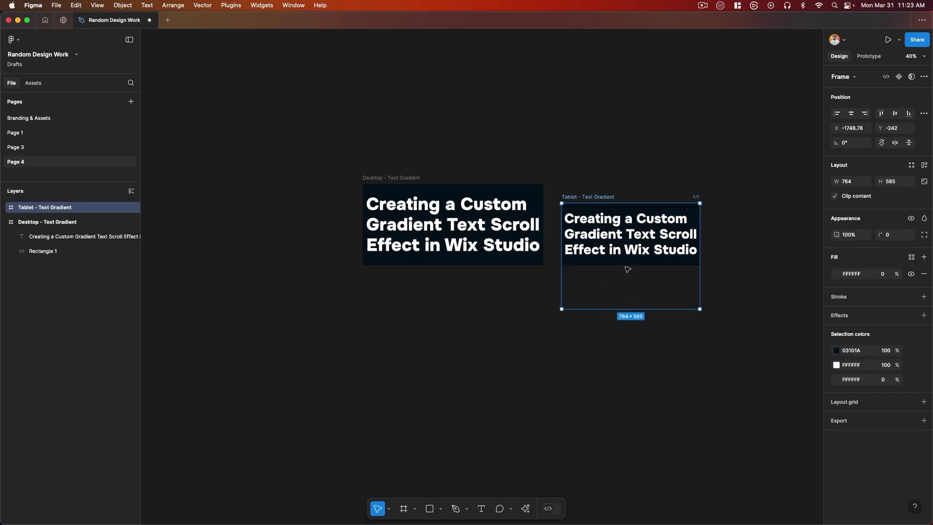
{"action": "left_click", "coordinate": [618, 263]}
{"action": "left_click_drag", "start_coordinate": [620, 264], "coordinate": [620, 309]}
- Set the Tablet heading's font size to 92 and narrow its text box to about 723 wide
{"action": "left_click", "coordinate": [685, 238]}
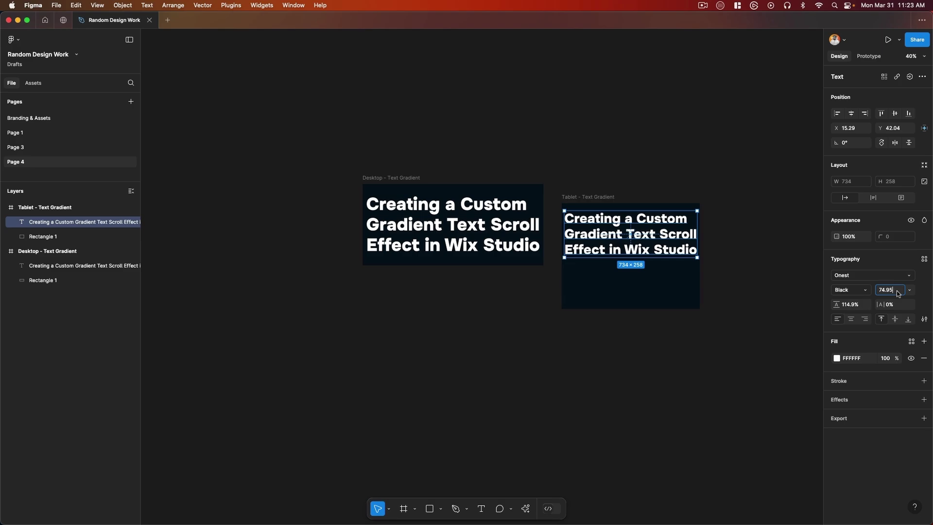
{"action": "key", "text": "Return"}
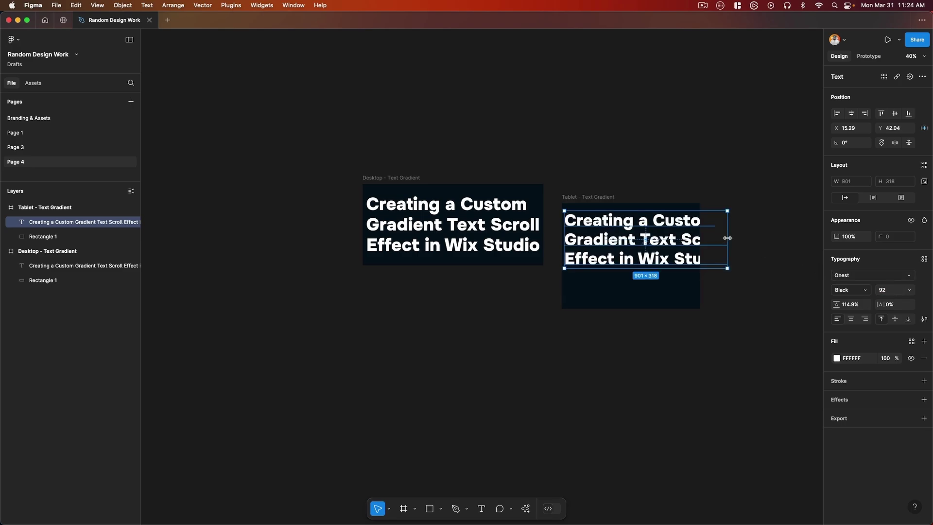
{"action": "left_click_drag", "start_coordinate": [727, 238], "coordinate": [695, 239]}
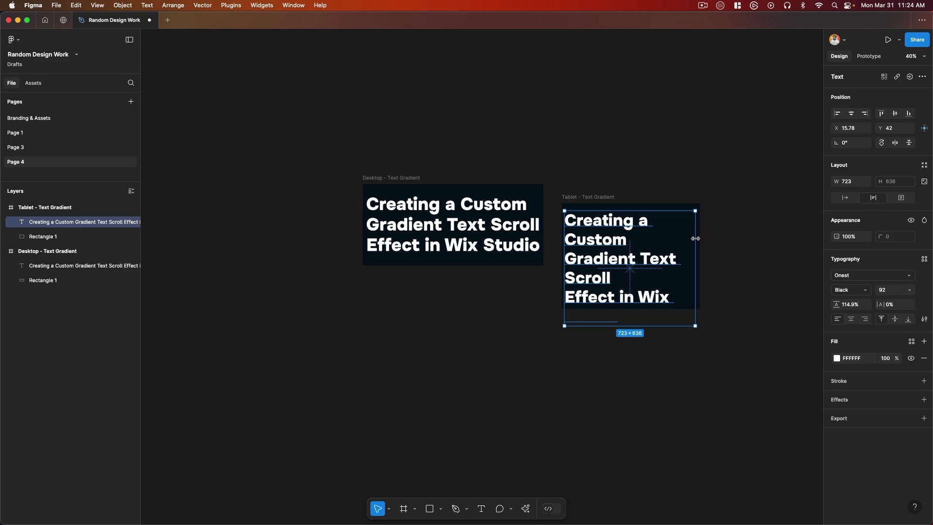
- Reduce the Tablet heading's font size to 89 and remove the line break before "Effect"
{"action": "double_click", "coordinate": [648, 264]}
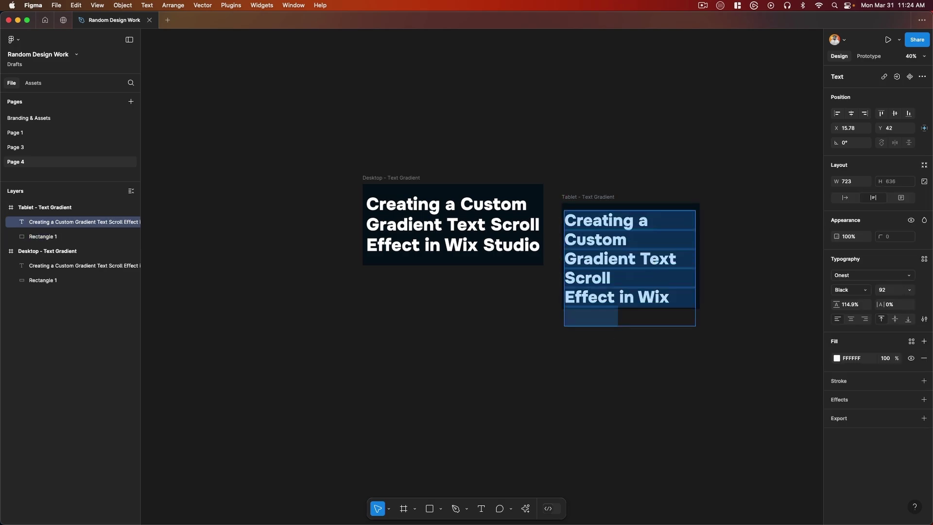
{"action": "key", "text": "Down"}
{"action": "key", "text": "Down"}
{"action": "key", "text": "Down"}
{"action": "key", "text": "Down"}
{"action": "key", "text": "Down"}
{"action": "key", "text": "Down"}
{"action": "key", "text": "Down"}
{"action": "key", "text": "Down"}
{"action": "key", "text": "Down"}
{"action": "key", "text": "Down"}
{"action": "key", "text": "Down"}
{"action": "key", "text": "Down"}
{"action": "key", "text": "Down"}
{"action": "key", "text": "Down"}
{"action": "key", "text": "Down"}
{"action": "key", "text": "Down"}
{"action": "key", "text": "Down"}
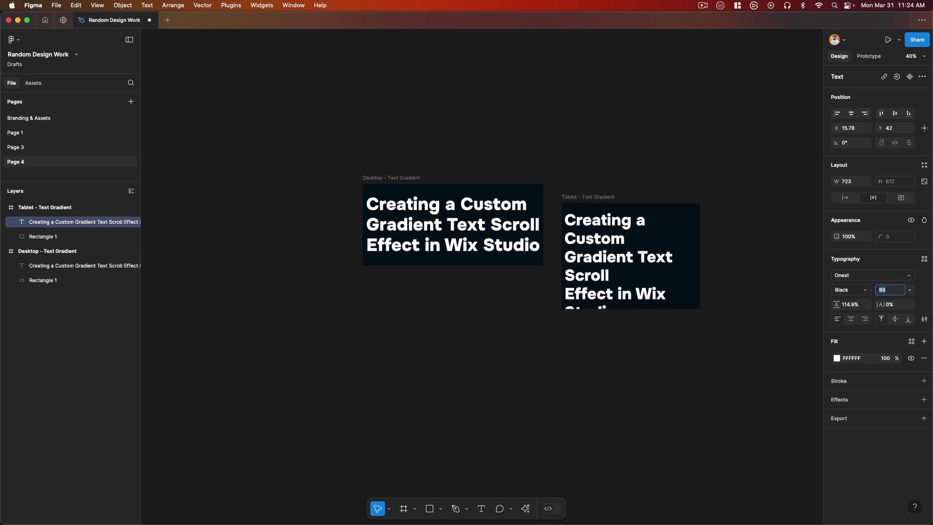
{"action": "key", "text": "Up"}
{"action": "key", "text": "Up"}
{"action": "key", "text": "Up"}
{"action": "key", "text": "Up"}
{"action": "key", "text": "Up"}
{"action": "key", "text": "Up"}
{"action": "key", "text": "Up"}
{"action": "key", "text": "Up"}
{"action": "key", "text": "Up"}
{"action": "key", "text": "Up"}
{"action": "key", "text": "Up"}
{"action": "key", "text": "Up"}
{"action": "key", "text": "Up"}
{"action": "key", "text": "Up"}
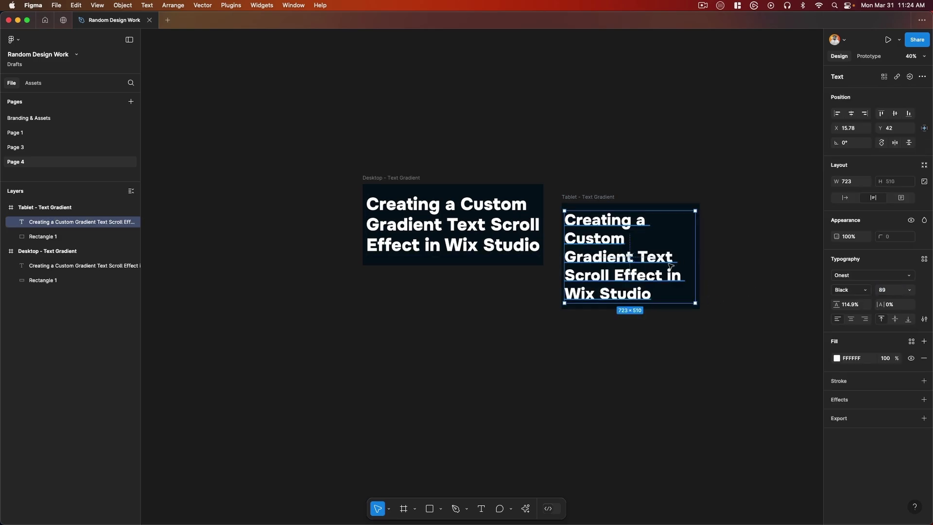
- Shift the heading slightly right within the Tablet frame and align the frame's top edge with the Desktop frame
{"action": "left_click_drag", "start_coordinate": [669, 264], "coordinate": [673, 264]}
{"action": "left_click_drag", "start_coordinate": [585, 199], "coordinate": [585, 180]}
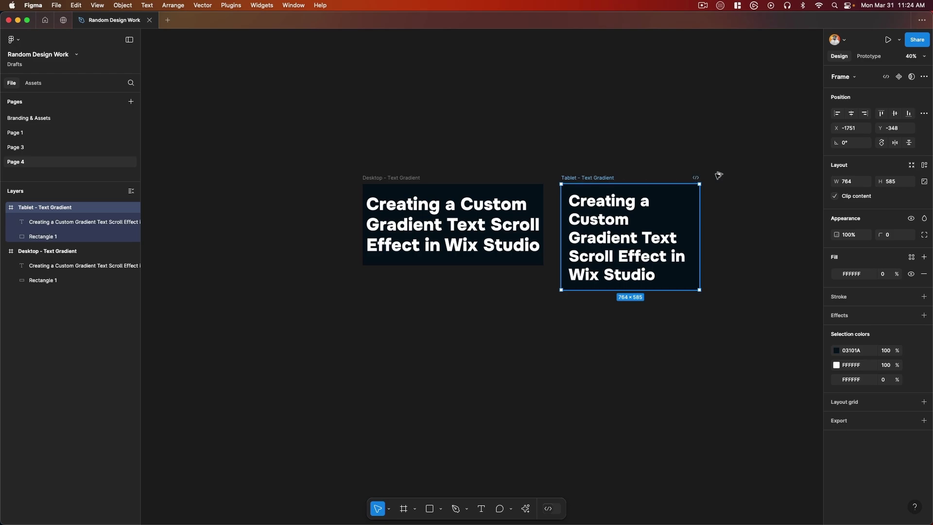
{"action": "key", "text": "super+d"}
{"action": "scroll", "coordinate": [700, 175], "scroll_direction": "right", "scroll_amount": 3}
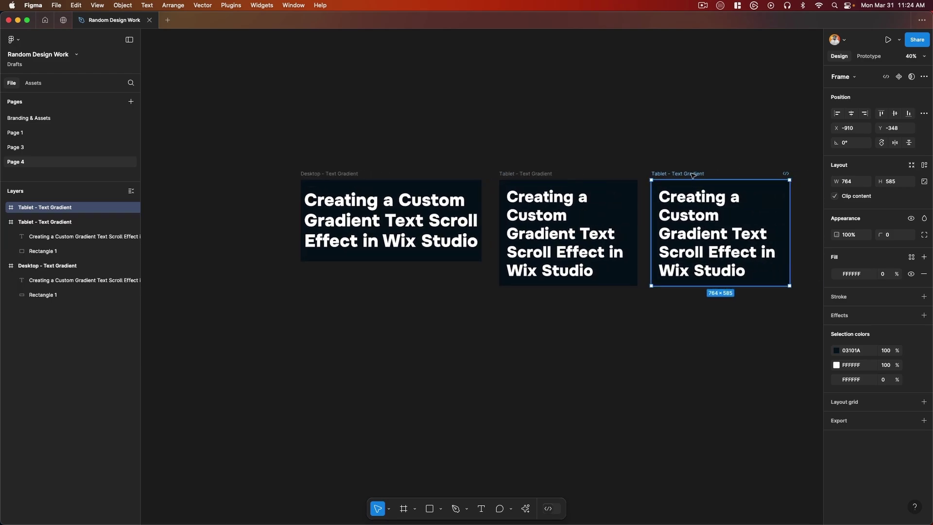
{"action": "key", "text": "Delete"}
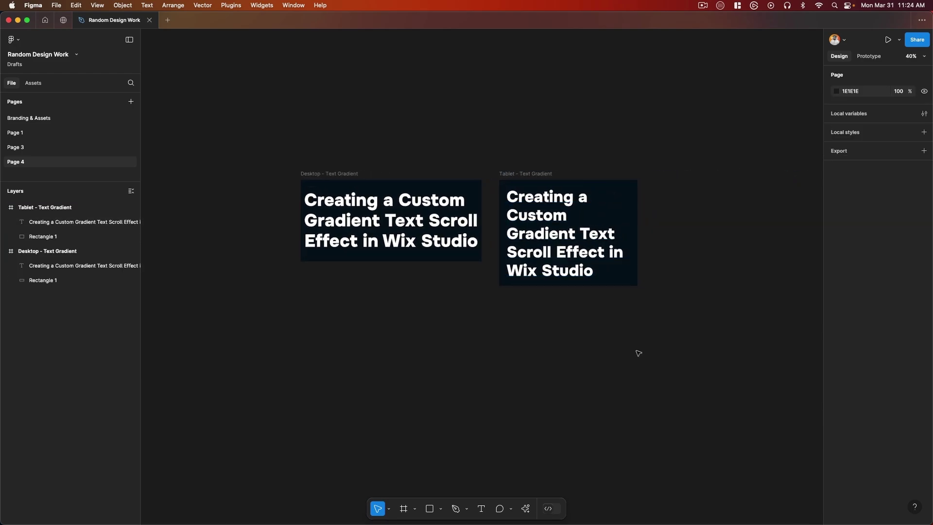
- Subtract the heading text from the background rectangle in the Desktop - Text Gradient frame
{"action": "left_click", "coordinate": [386, 216]}
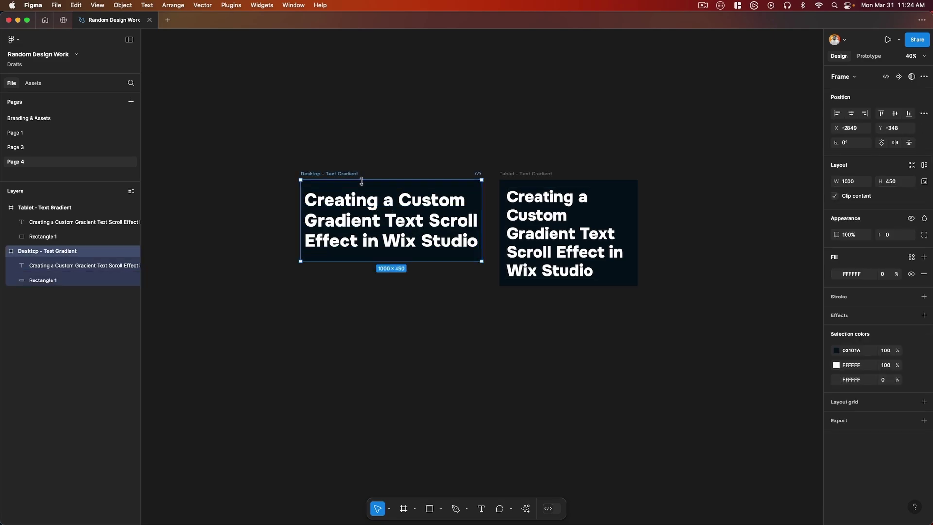
{"action": "left_click", "coordinate": [40, 281], "text": "shift"}
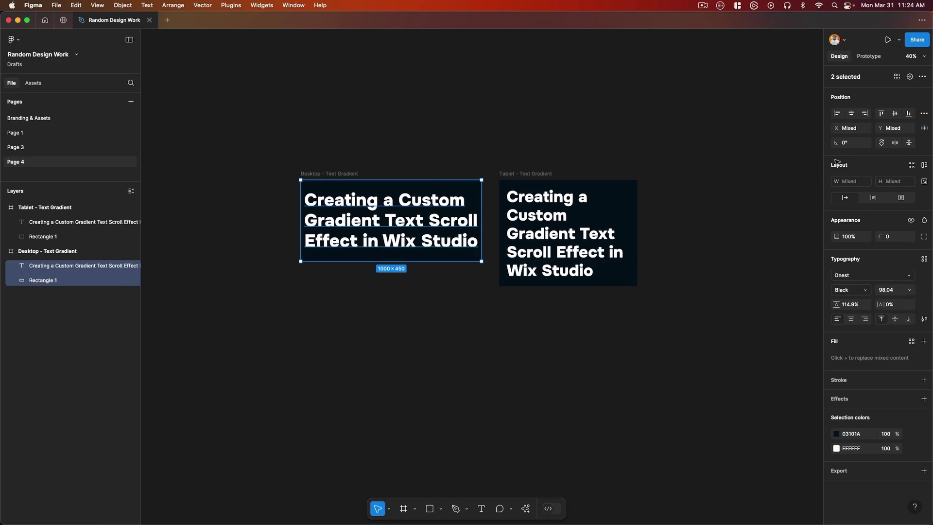
{"action": "left_click", "coordinate": [922, 77]}
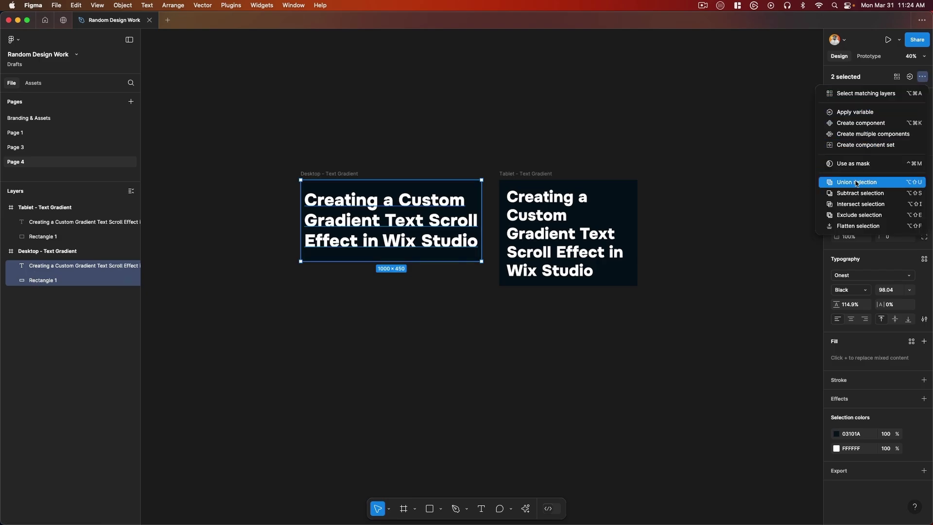
{"action": "left_click", "coordinate": [843, 193]}
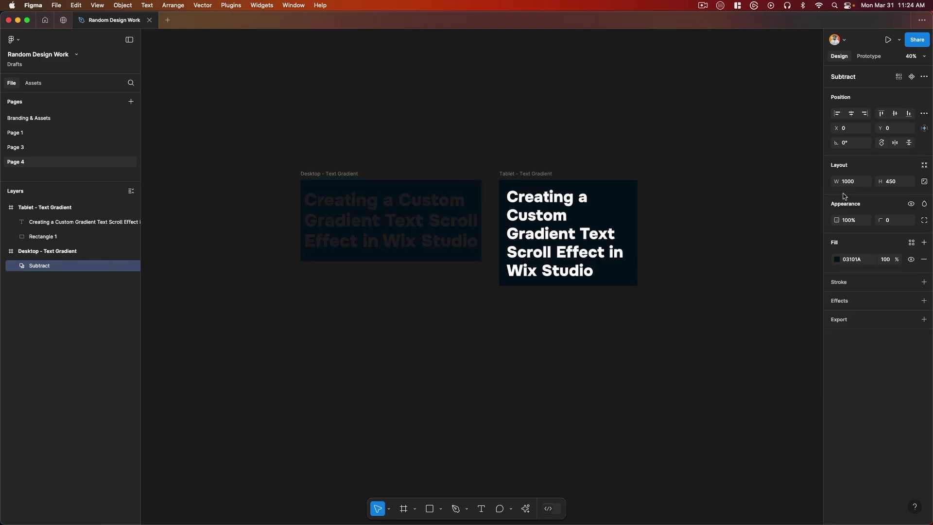
- Move the Desktop cut-out below its frame to inspect the punched-out lettering, and undo the move
{"action": "left_click_drag", "start_coordinate": [330, 189], "coordinate": [355, 324]}
{"action": "left_click", "coordinate": [520, 377]}
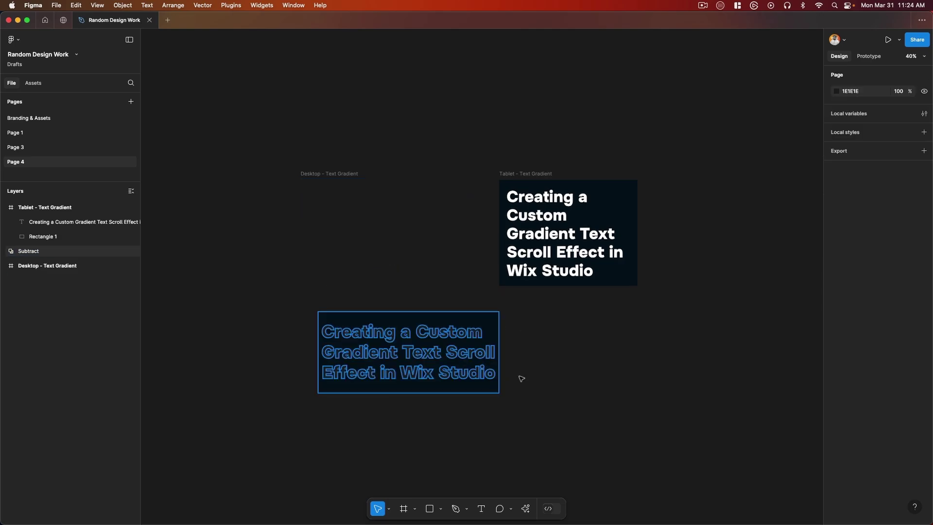
{"action": "scroll", "coordinate": [326, 403], "scroll_direction": "up", "scroll_amount": 2}
{"action": "scroll", "coordinate": [327, 404], "scroll_direction": "up", "scroll_amount": 5}
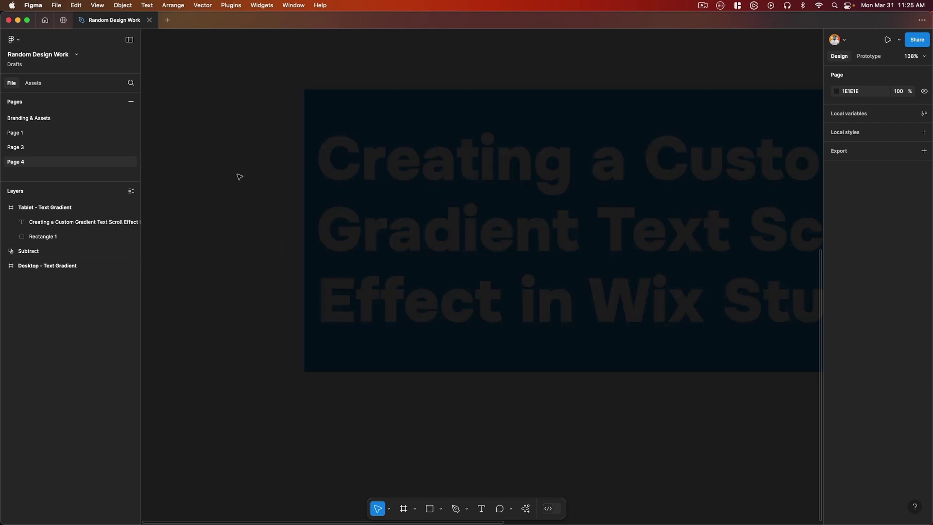
{"action": "scroll", "coordinate": [475, 229], "scroll_direction": "down", "scroll_amount": 5}
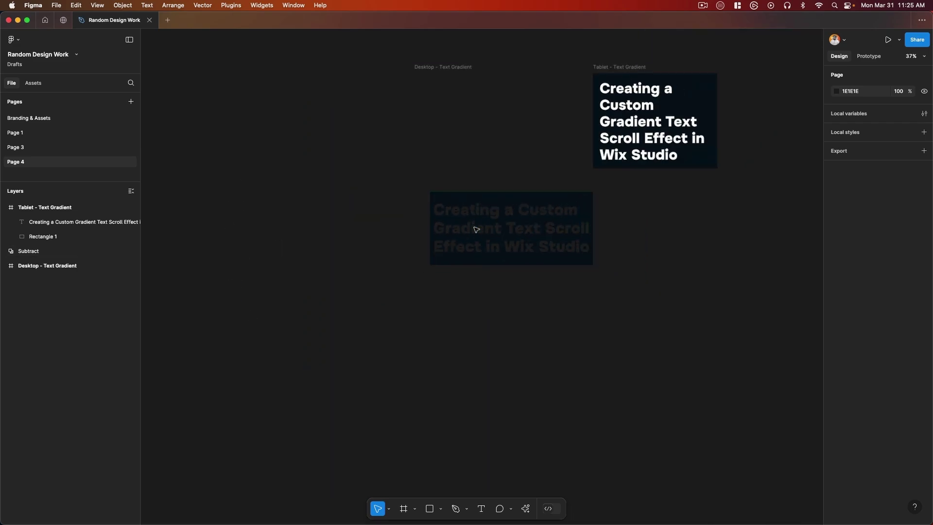
{"action": "left_click", "coordinate": [476, 228]}
{"action": "key", "text": "super+z"}
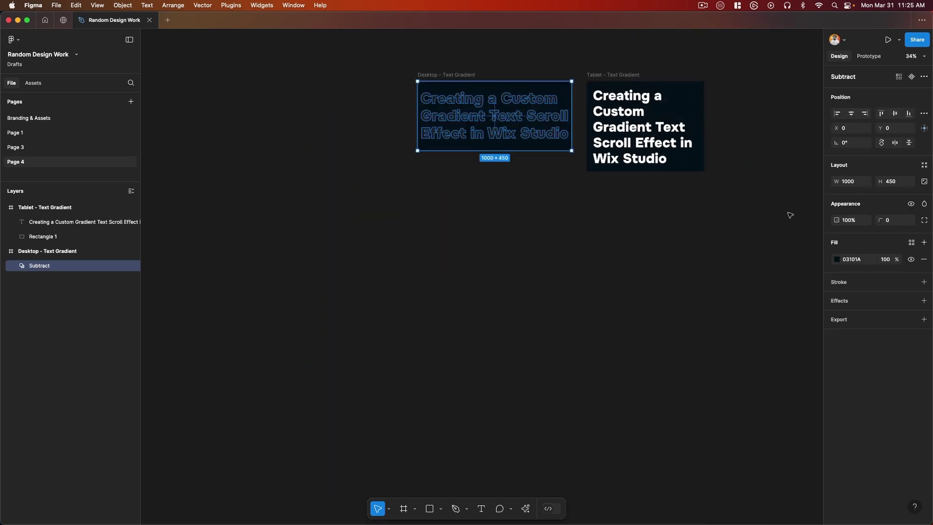
- Subtract the heading text from the background rectangle in the Tablet - Text Gradient frame
{"action": "left_click", "coordinate": [627, 127]}
{"action": "left_click", "coordinate": [64, 238], "text": "shift"}
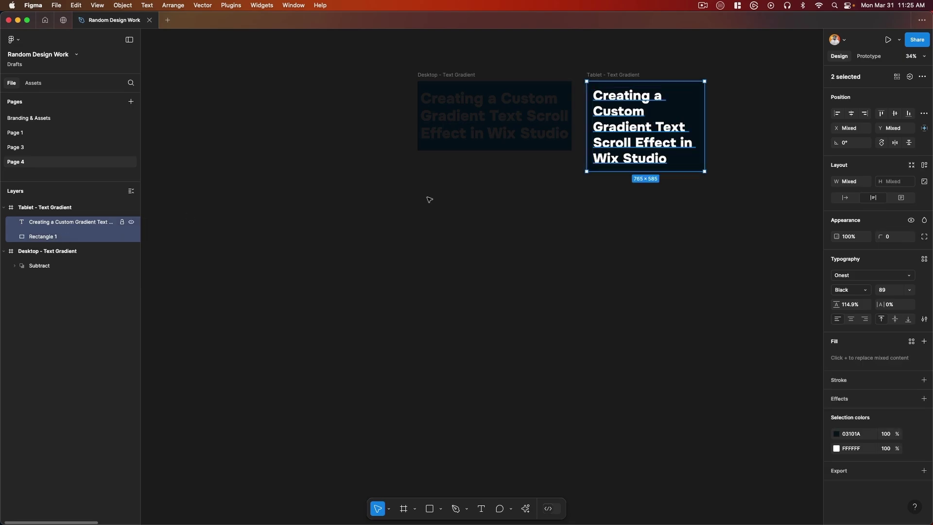
{"action": "left_click", "coordinate": [922, 77]}
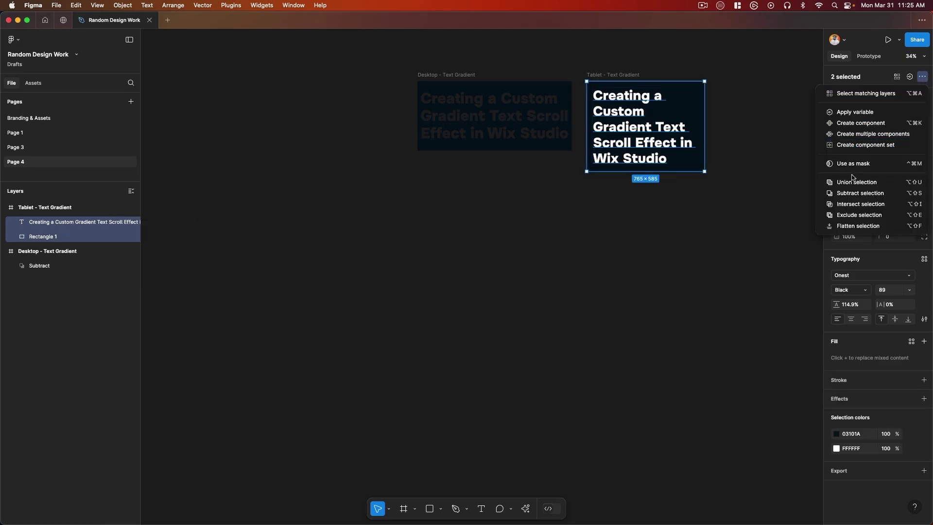
{"action": "left_click", "coordinate": [851, 193]}
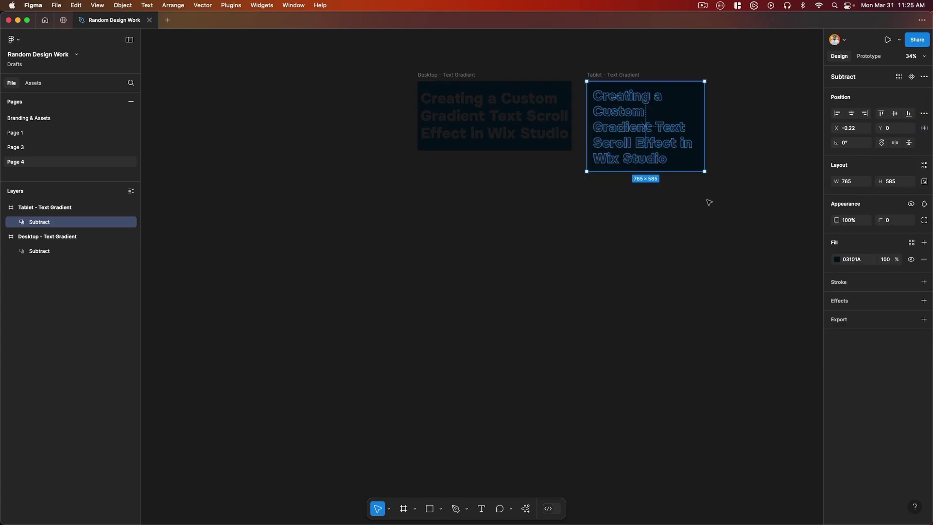
{"action": "left_click", "coordinate": [709, 201]}
- Export the Desktop and Tablet Text Gradient frames together as SVG files to the Downloads folder
{"action": "scroll", "coordinate": [743, 204], "scroll_direction": "right", "scroll_amount": 3}
{"action": "scroll", "coordinate": [743, 204], "scroll_direction": "up", "scroll_amount": 3}
{"action": "scroll", "coordinate": [738, 192], "scroll_direction": "up", "scroll_amount": 2}
{"action": "scroll", "coordinate": [738, 192], "scroll_direction": "right", "scroll_amount": 2}
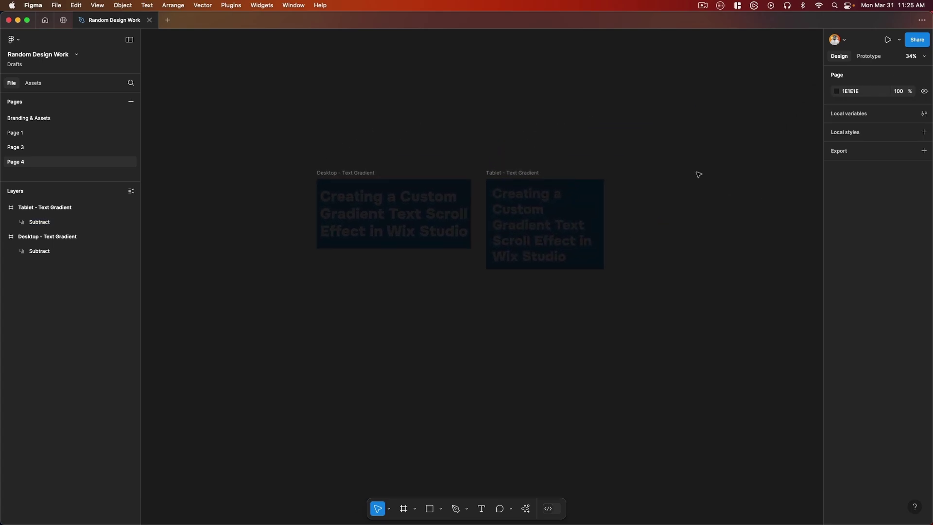
{"action": "left_click_drag", "start_coordinate": [673, 143], "coordinate": [235, 398]}
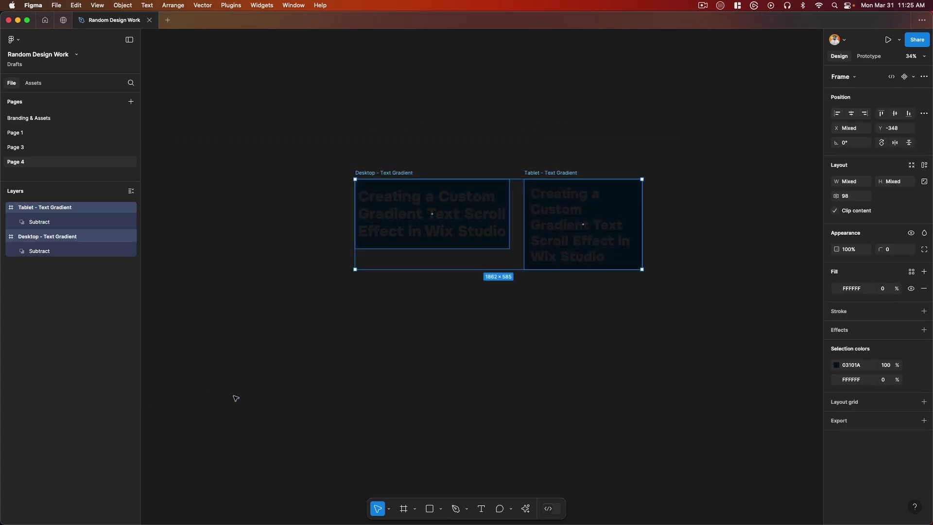
{"action": "left_click", "coordinate": [863, 421]}
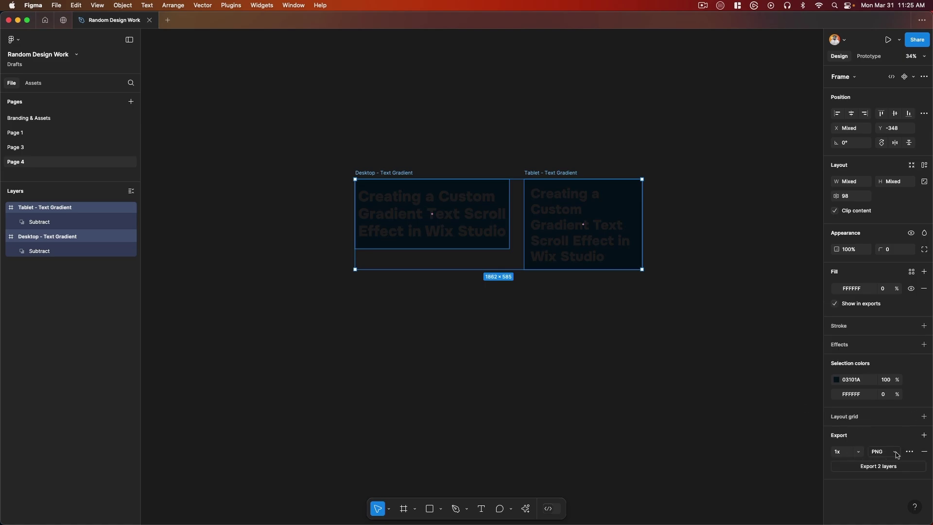
{"action": "left_click", "coordinate": [896, 453]}
{"action": "left_click", "coordinate": [888, 478]}
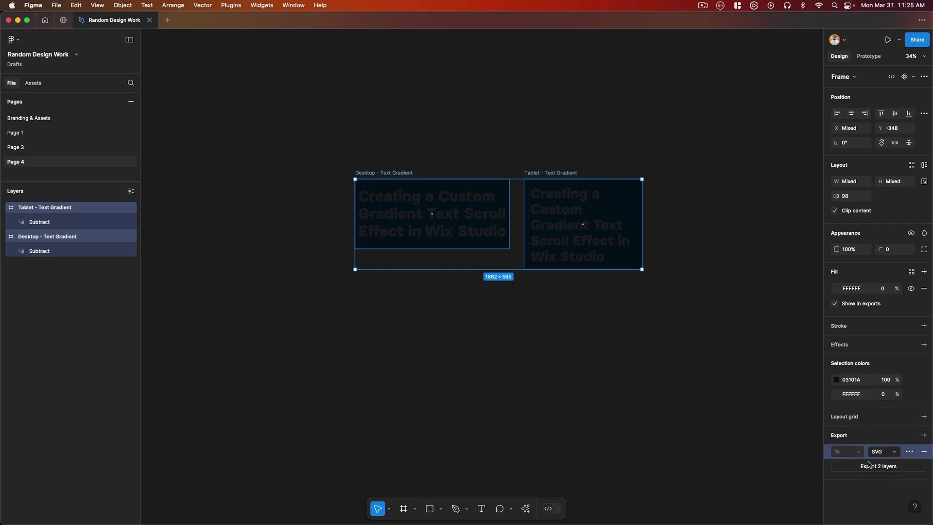
{"action": "left_click", "coordinate": [869, 466]}
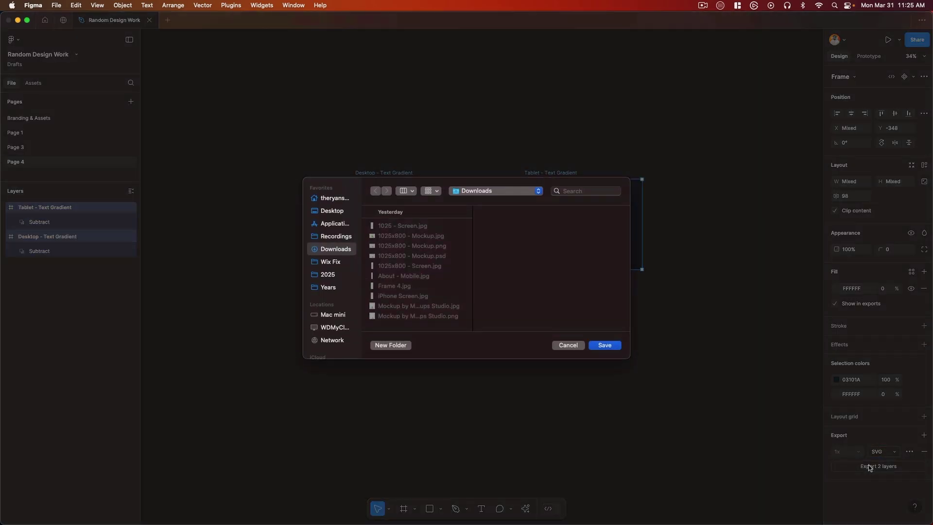
{"action": "left_click", "coordinate": [619, 346]}
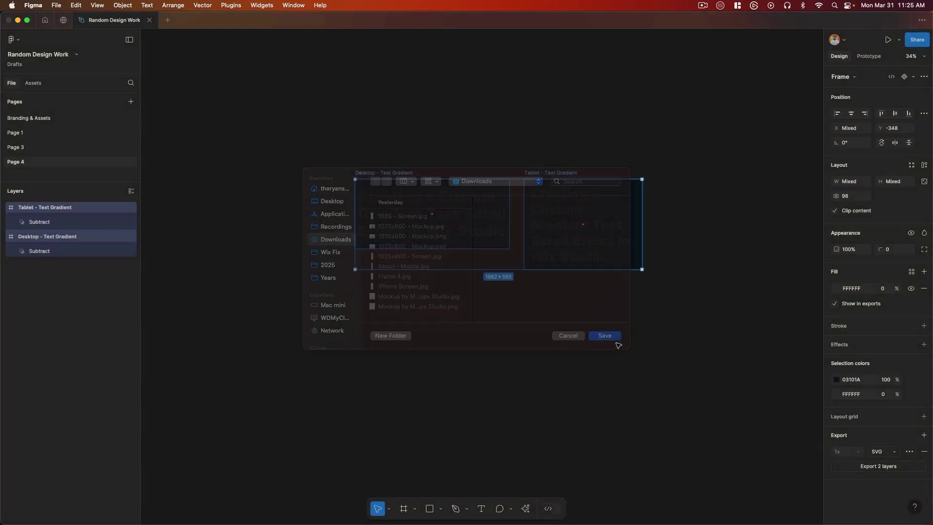
- Switch to Wix Studio and review the site's colors and the sections stacked on the Home page
{"action": "key", "text": "ctrl+Right"}
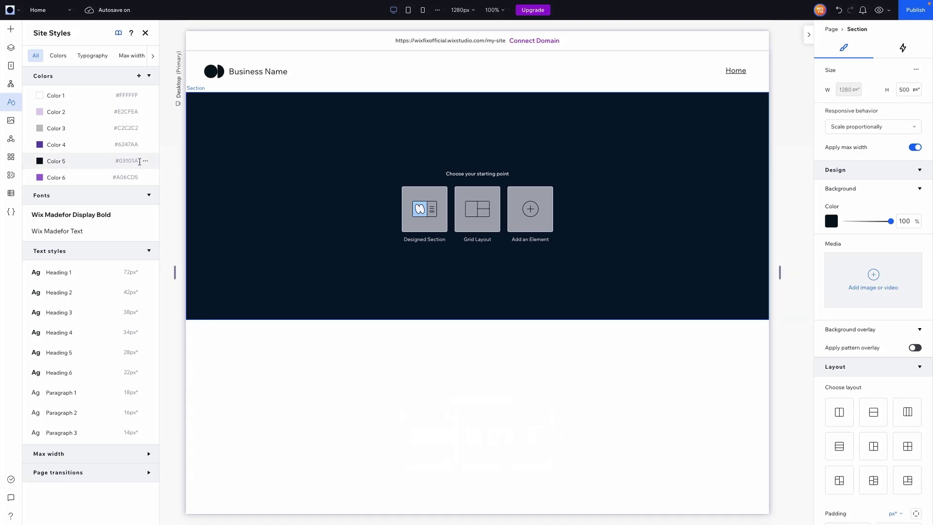
{"action": "left_click", "coordinate": [325, 177]}
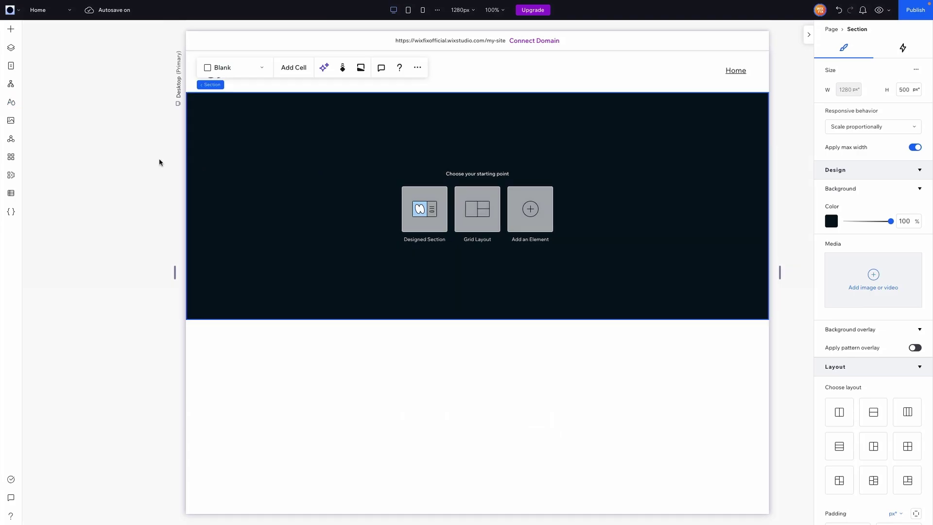
{"action": "left_click", "coordinate": [11, 102]}
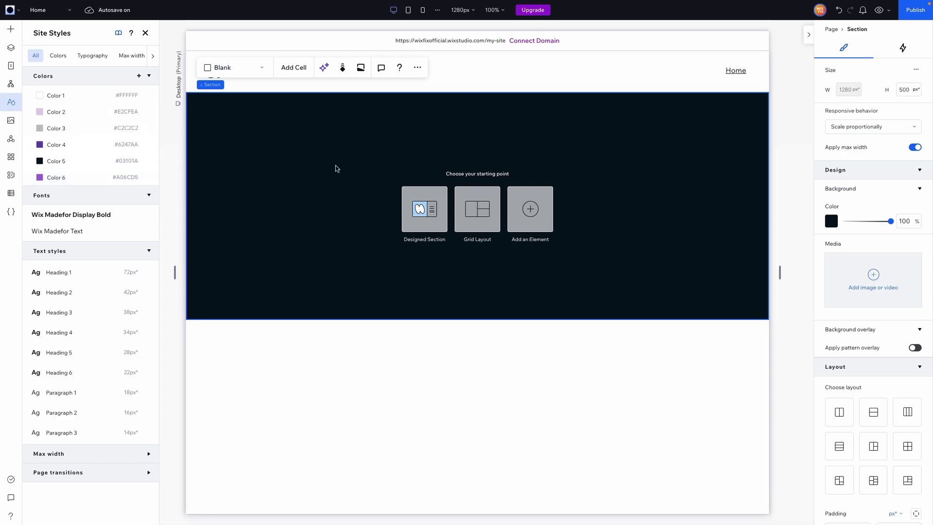
{"action": "scroll", "coordinate": [336, 168], "scroll_direction": "down", "scroll_amount": 3}
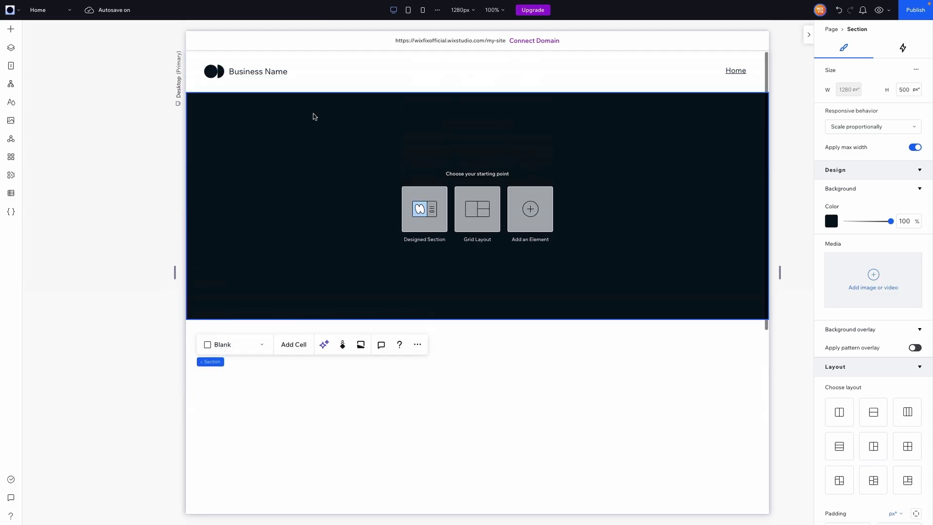
{"action": "scroll", "coordinate": [326, 166], "scroll_direction": "down", "scroll_amount": 6}
{"action": "left_click", "coordinate": [336, 315]}
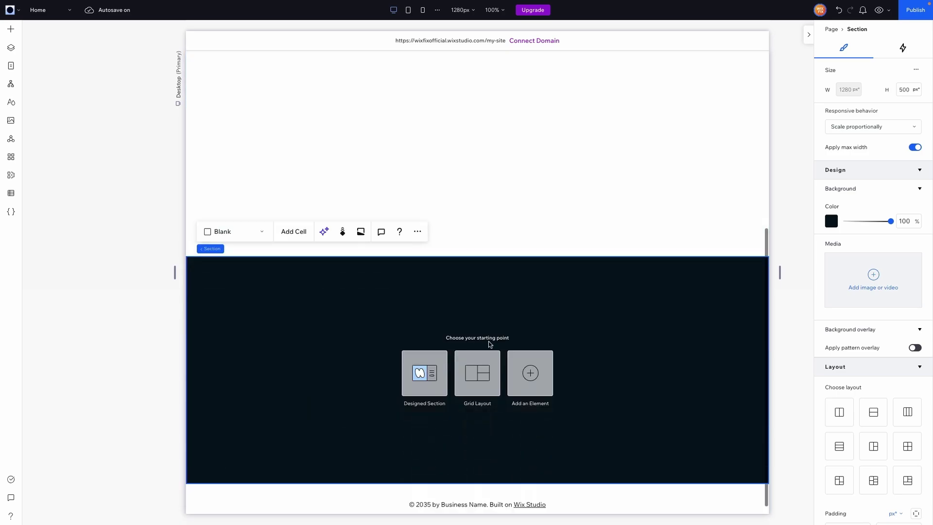
{"action": "scroll", "coordinate": [524, 305], "scroll_direction": "up", "scroll_amount": 6}
{"action": "scroll", "coordinate": [524, 305], "scroll_direction": "down", "scroll_amount": 3}
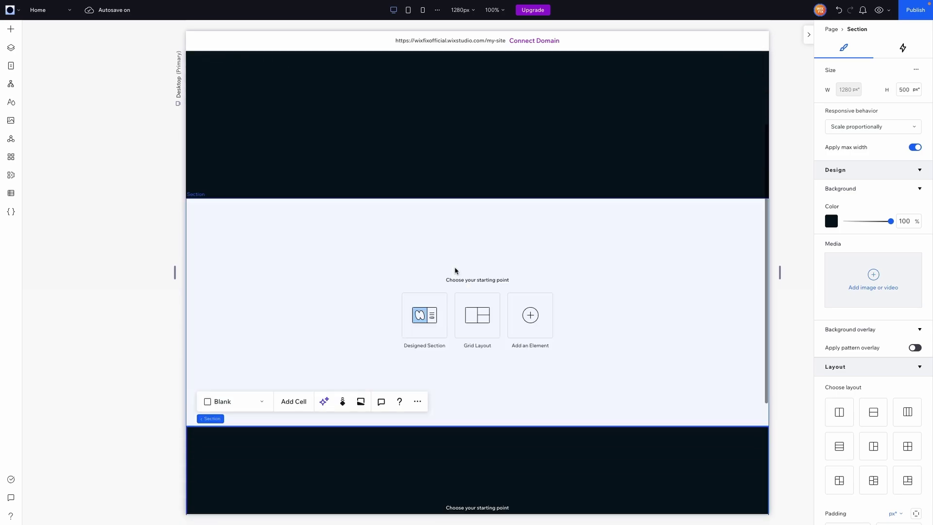
- Add a container to the white section between the two dark sections
{"action": "left_click", "coordinate": [456, 271]}
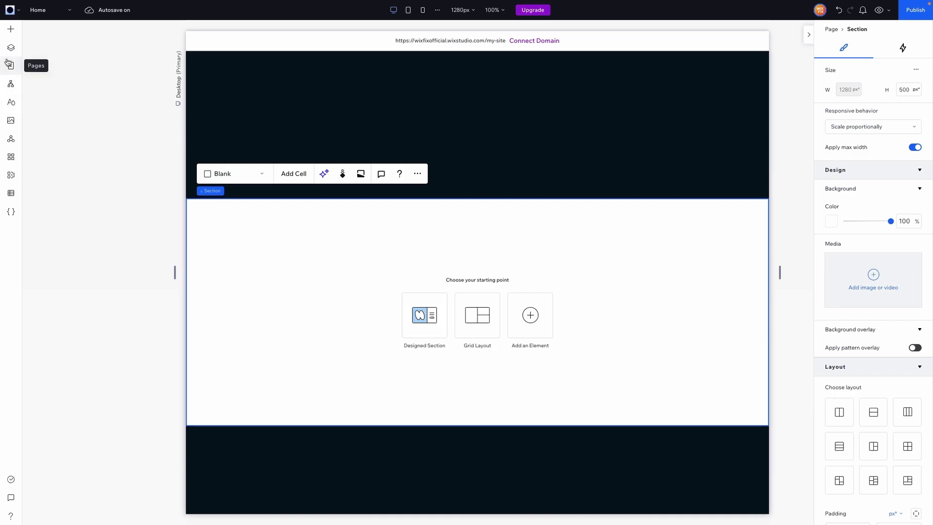
{"action": "left_click", "coordinate": [10, 30]}
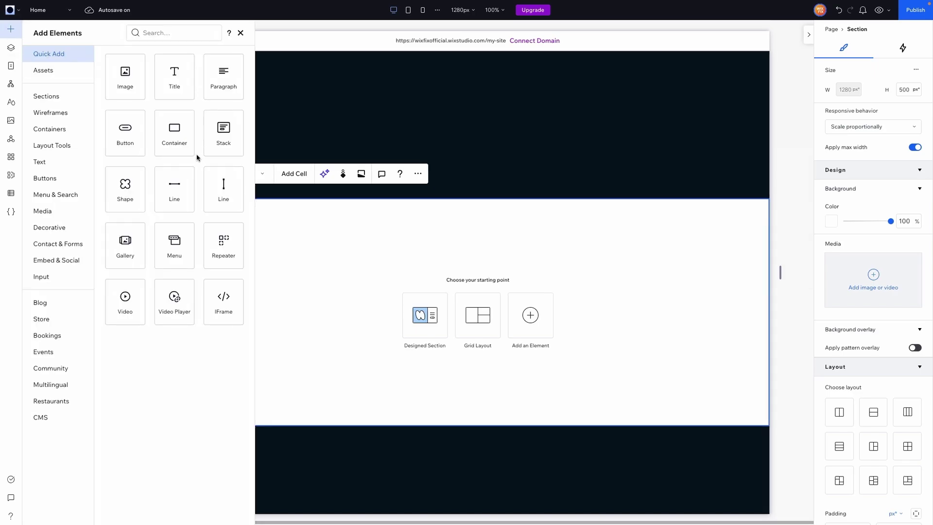
{"action": "left_click_drag", "start_coordinate": [198, 156], "coordinate": [436, 305]}
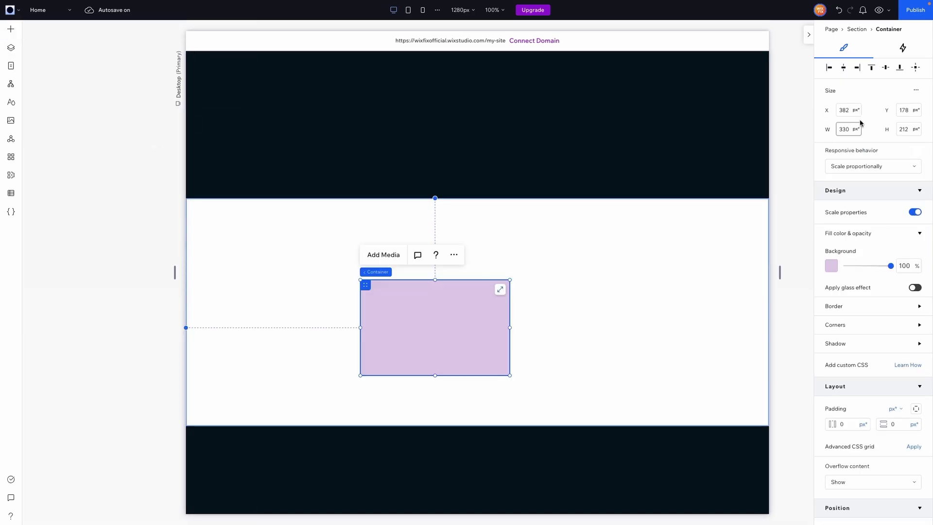
- Set the container's width to 100% using advanced size settings and align it to the section's top edge
{"action": "left_click", "coordinate": [916, 90]}
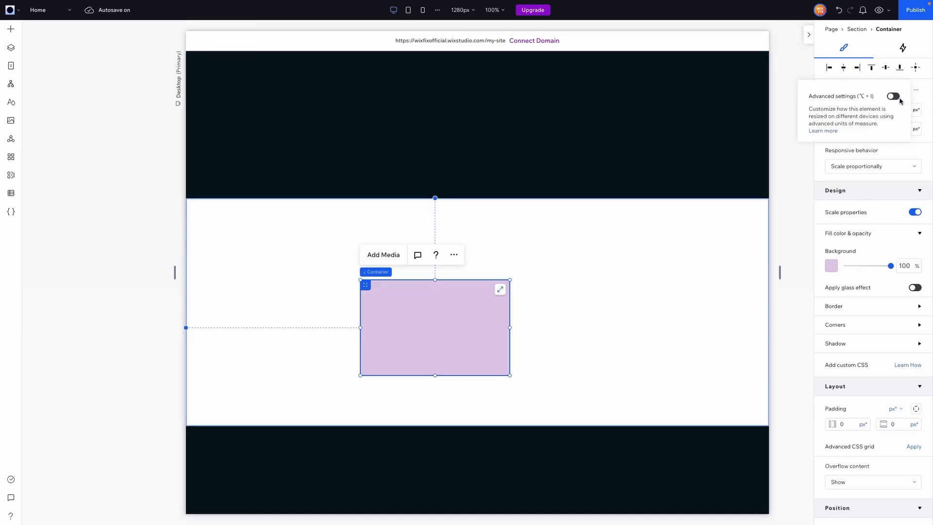
{"action": "left_click", "coordinate": [894, 96]}
{"action": "left_click", "coordinate": [855, 112]}
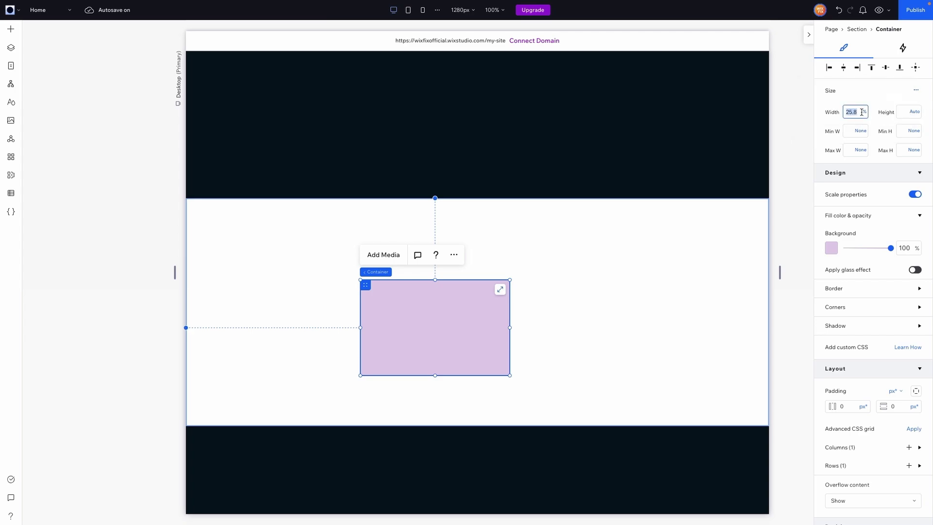
{"action": "type", "text": "100"}
{"action": "key", "text": "Return"}
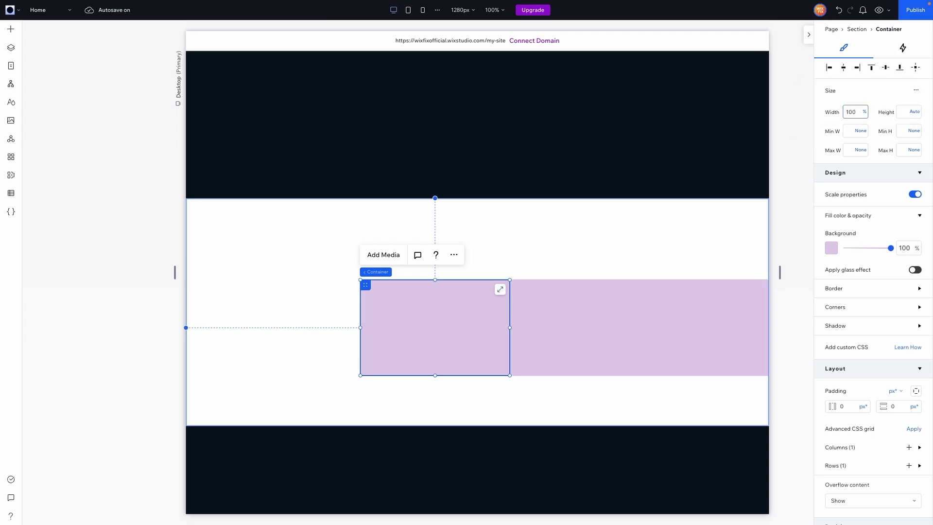
{"action": "left_click", "coordinate": [872, 70]}
- Apply an advanced CSS grid to the container and give it a 1x3 layout
{"action": "scroll", "coordinate": [852, 280], "scroll_direction": "down", "scroll_amount": 1}
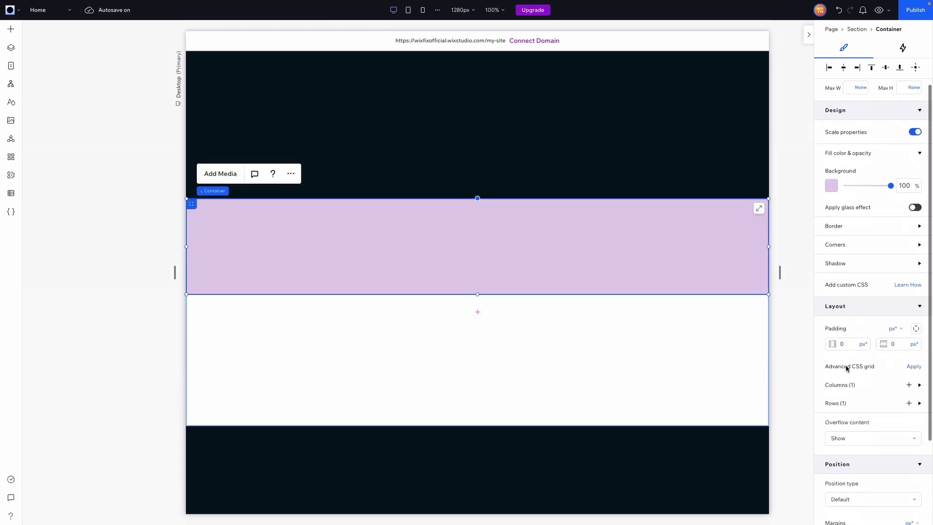
{"action": "left_click", "coordinate": [913, 367]}
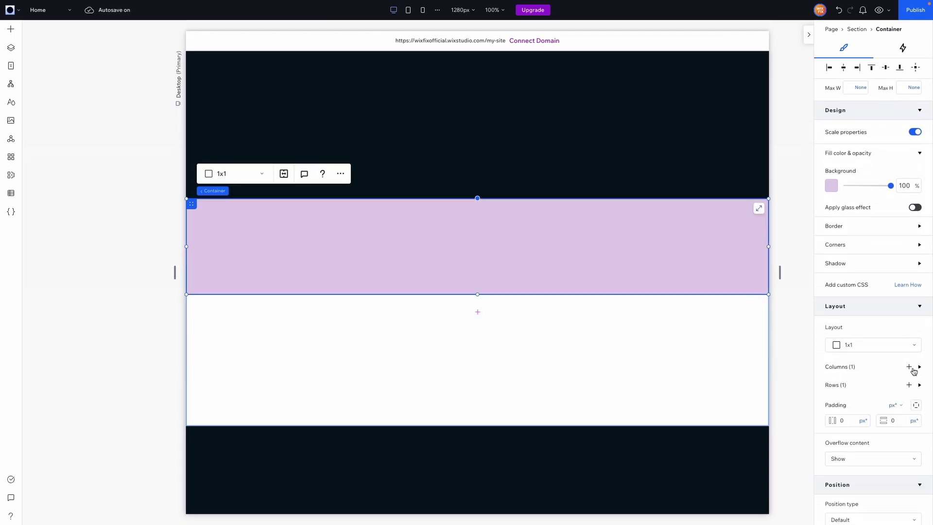
{"action": "left_click", "coordinate": [863, 348]}
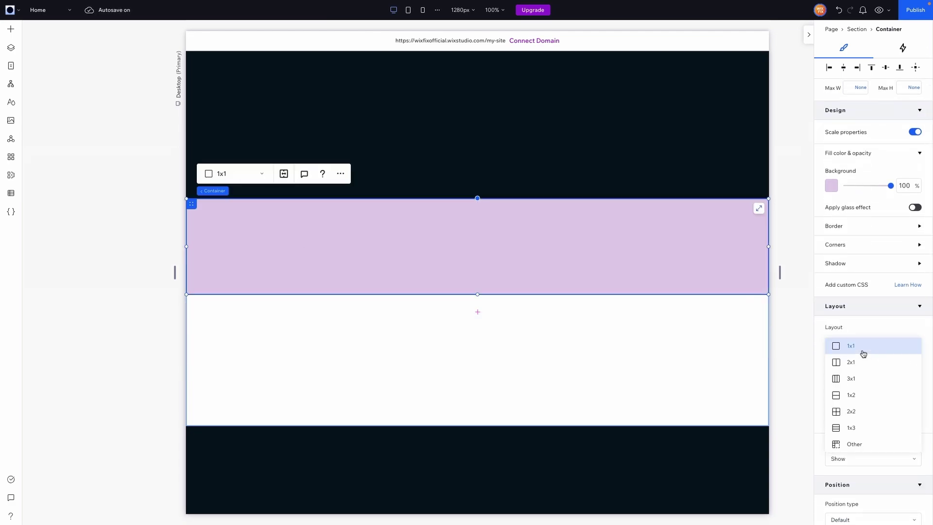
{"action": "left_click", "coordinate": [861, 429]}
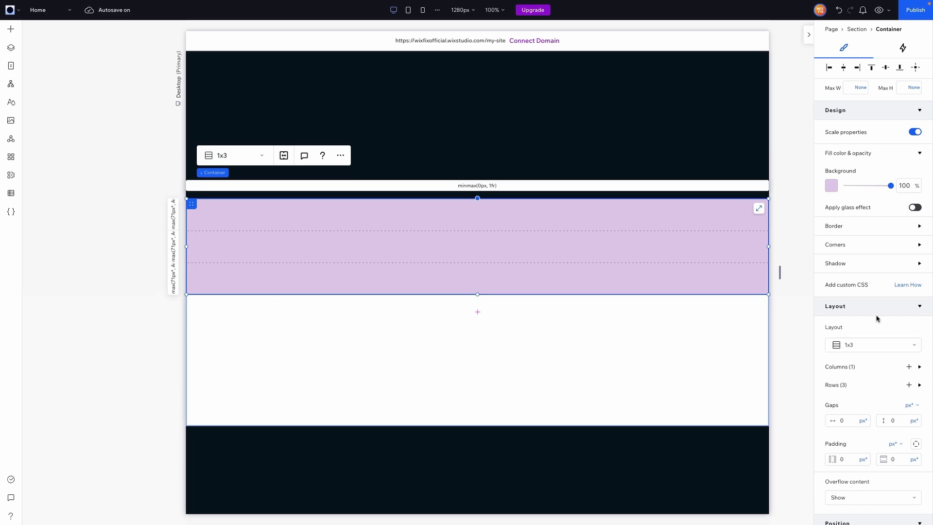
- Set the height of the container's first grid row to 100 vh
{"action": "left_click", "coordinate": [835, 387]}
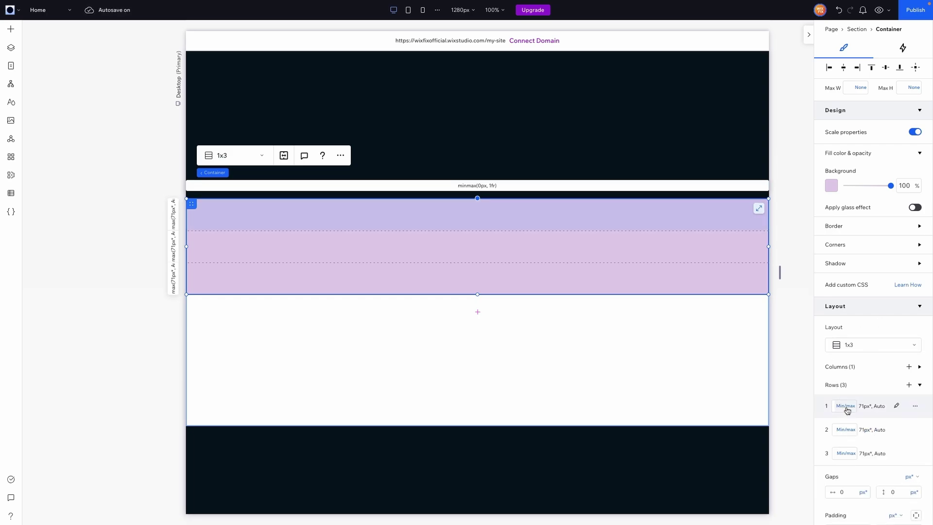
{"action": "left_click", "coordinate": [848, 407]}
{"action": "left_click", "coordinate": [869, 326]}
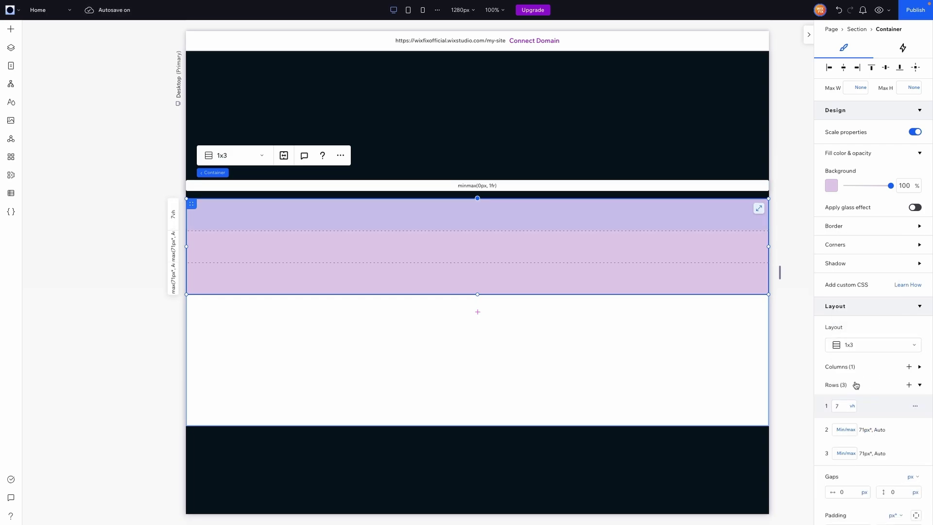
{"action": "left_click", "coordinate": [840, 407]}
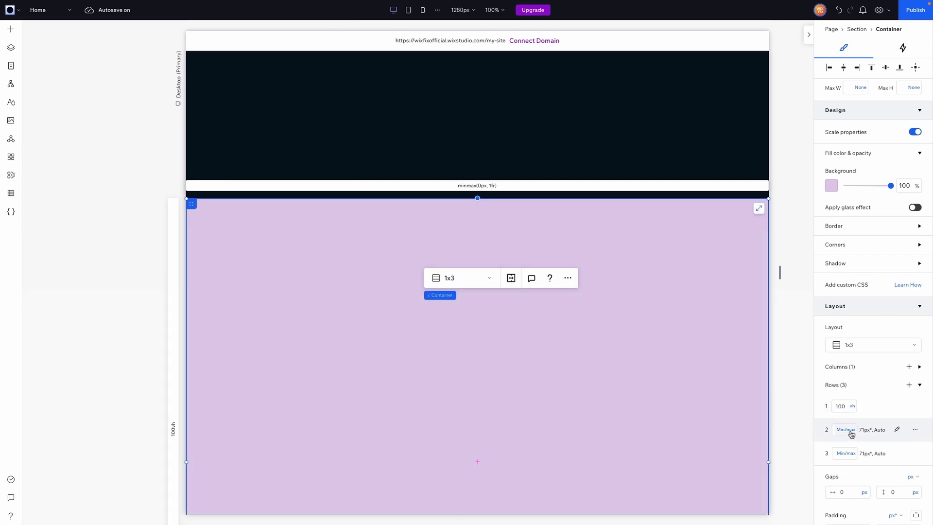
- Set the heights of the container's second and third grid rows to 100 vh each
{"action": "left_click", "coordinate": [848, 430]}
{"action": "left_click", "coordinate": [869, 350]}
{"action": "left_click", "coordinate": [842, 428]}
{"action": "left_click", "coordinate": [849, 454]}
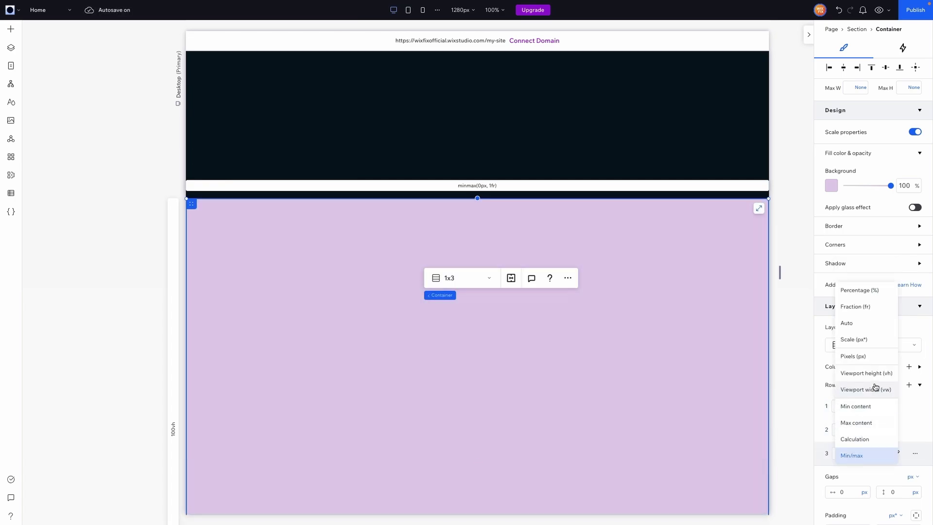
{"action": "left_click", "coordinate": [872, 374]}
{"action": "left_click", "coordinate": [842, 454]}
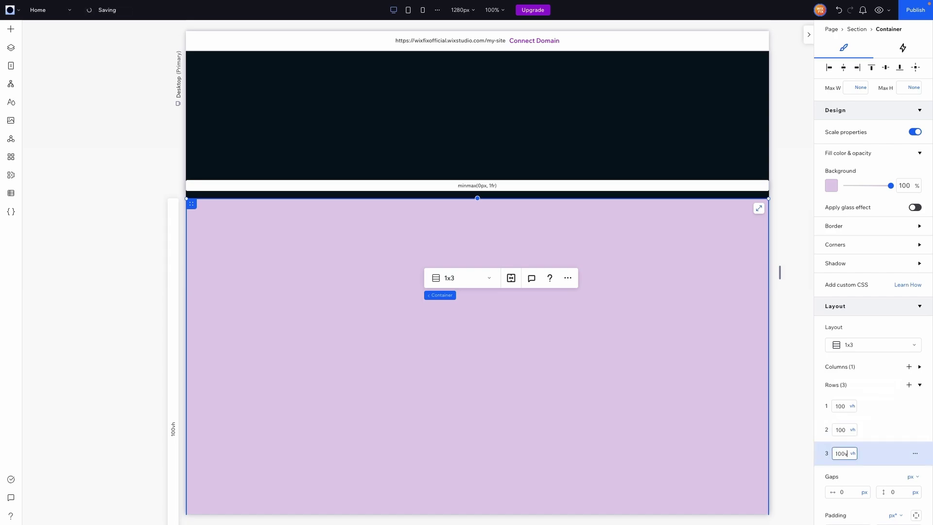
{"action": "type", "text": "100vh"}
{"action": "key", "text": "Return"}
- Change the gridded container's background fill to the white theme color #FFFFFF
{"action": "scroll", "coordinate": [607, 423], "scroll_direction": "down", "scroll_amount": 12}
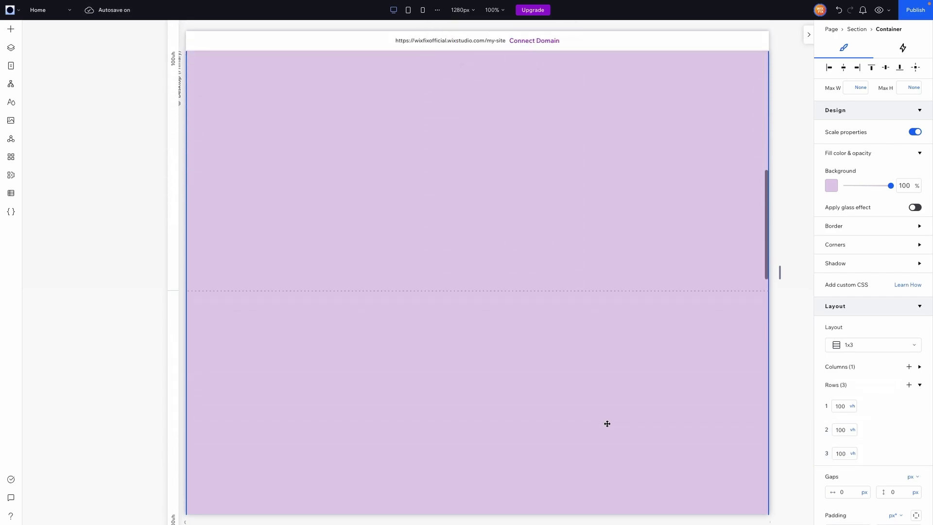
{"action": "scroll", "coordinate": [606, 423], "scroll_direction": "down", "scroll_amount": 10}
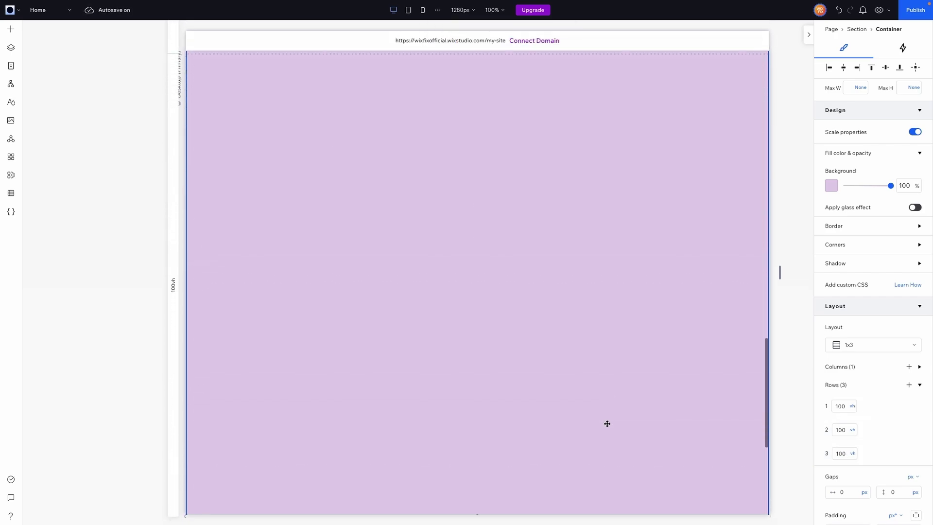
{"action": "scroll", "coordinate": [606, 423], "scroll_direction": "up", "scroll_amount": 8}
{"action": "scroll", "coordinate": [606, 424], "scroll_direction": "up", "scroll_amount": 10}
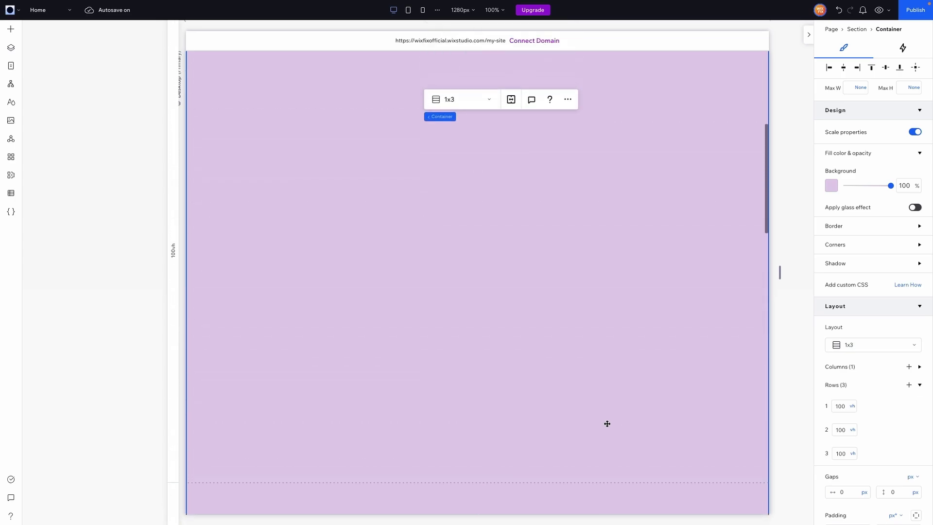
{"action": "scroll", "coordinate": [606, 424], "scroll_direction": "up", "scroll_amount": 2}
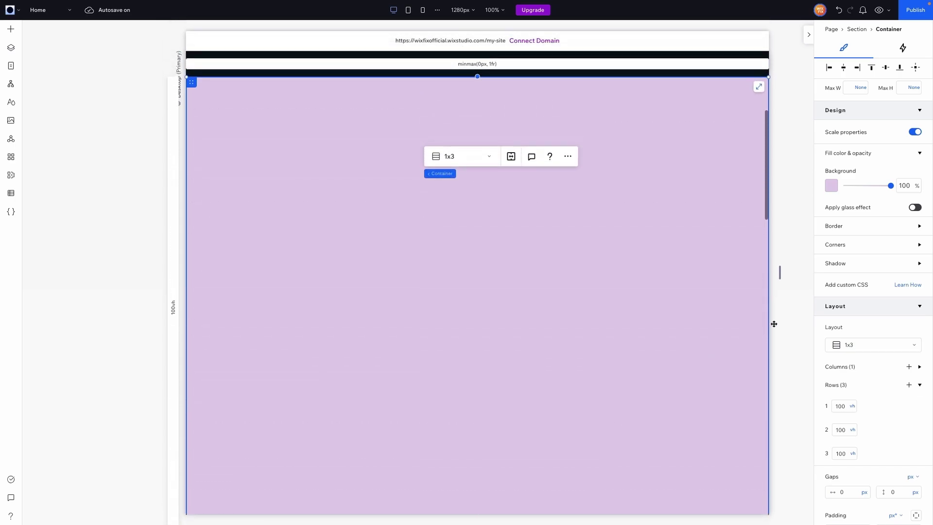
{"action": "left_click", "coordinate": [831, 186]}
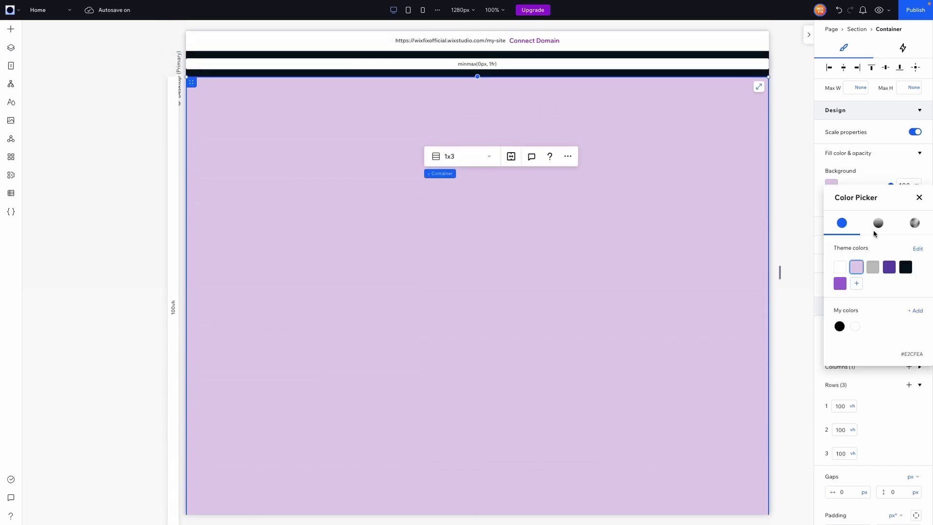
{"action": "left_click", "coordinate": [839, 266]}
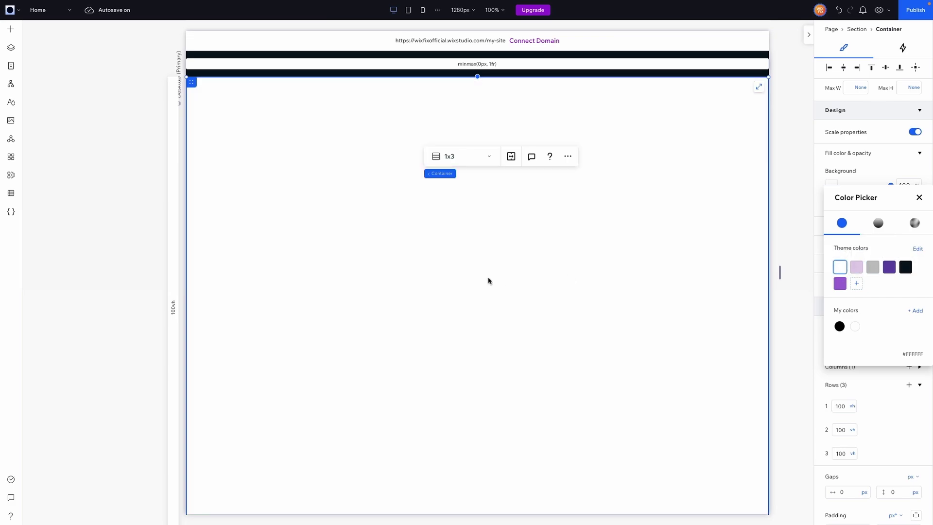
{"action": "left_click", "coordinate": [488, 278]}
- Add a new container inside the first grid row and stretch it to fill the cell
{"action": "scroll", "coordinate": [489, 279], "scroll_direction": "down", "scroll_amount": 4}
{"action": "scroll", "coordinate": [488, 278], "scroll_direction": "up", "scroll_amount": 6}
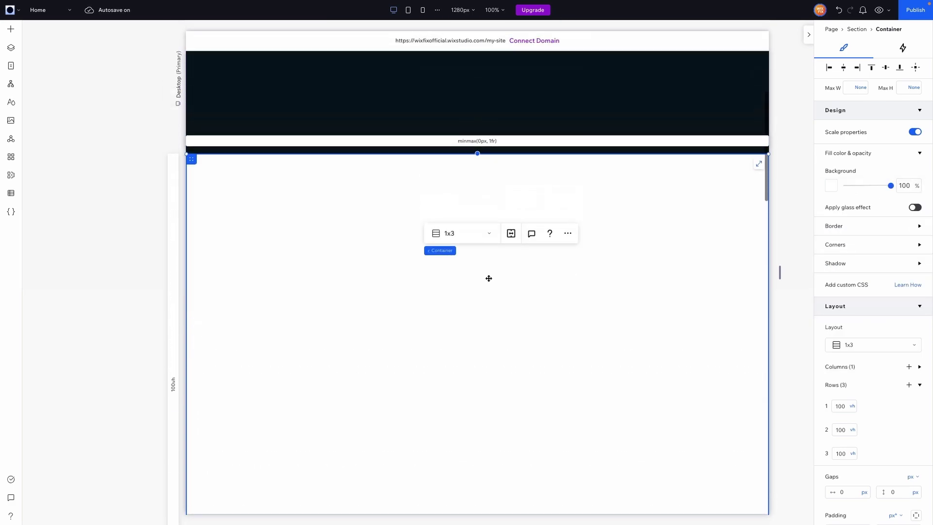
{"action": "scroll", "coordinate": [488, 278], "scroll_direction": "up", "scroll_amount": 2}
{"action": "scroll", "coordinate": [487, 277], "scroll_direction": "down", "scroll_amount": 4}
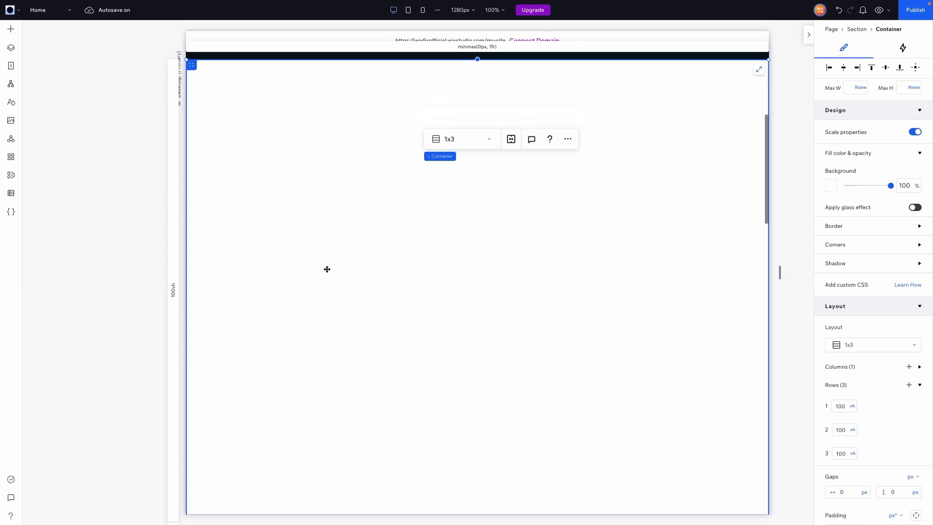
{"action": "left_click", "coordinate": [11, 28]}
{"action": "left_click_drag", "start_coordinate": [176, 141], "coordinate": [604, 200]}
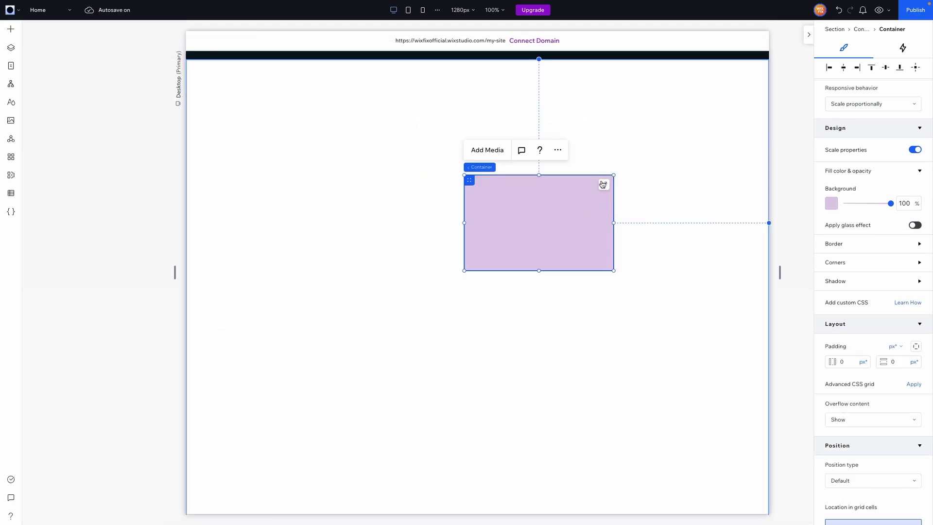
{"action": "left_click", "coordinate": [602, 184]}
- Fill the stretched container in the first row with the near-black theme color
{"action": "left_click", "coordinate": [831, 203]}
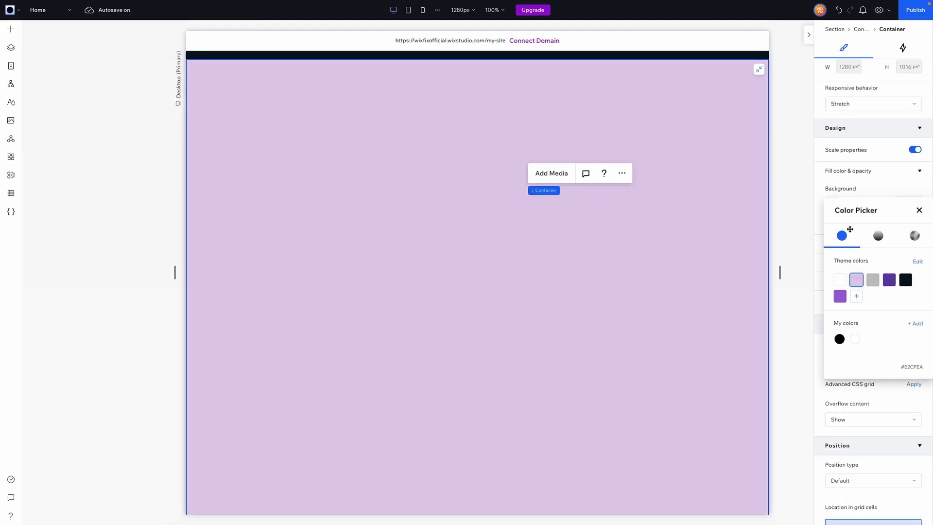
{"action": "left_click", "coordinate": [905, 281]}
{"action": "left_click", "coordinate": [665, 207]}
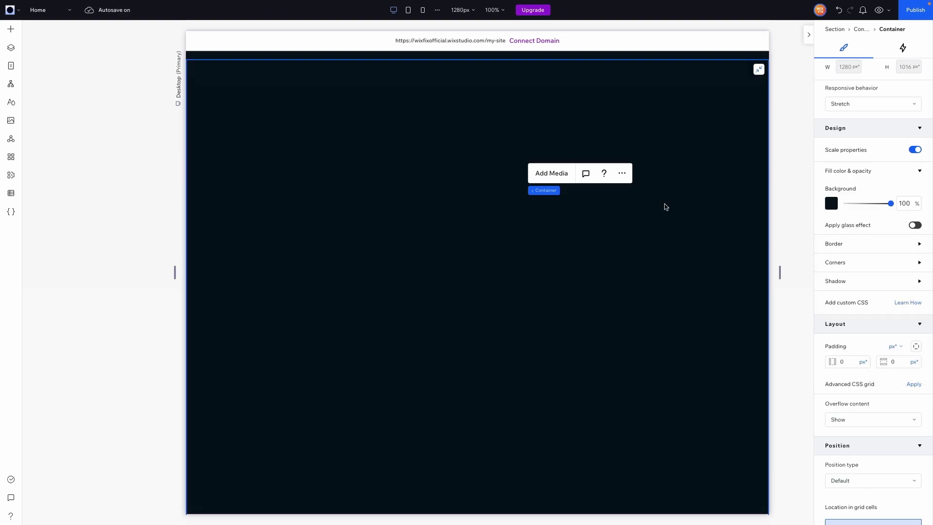
- Paste a copy of the dark container into the gridded container, place it in the third grid row, and stretch it to fill the cell
{"action": "scroll", "coordinate": [440, 335], "scroll_direction": "down", "scroll_amount": 10}
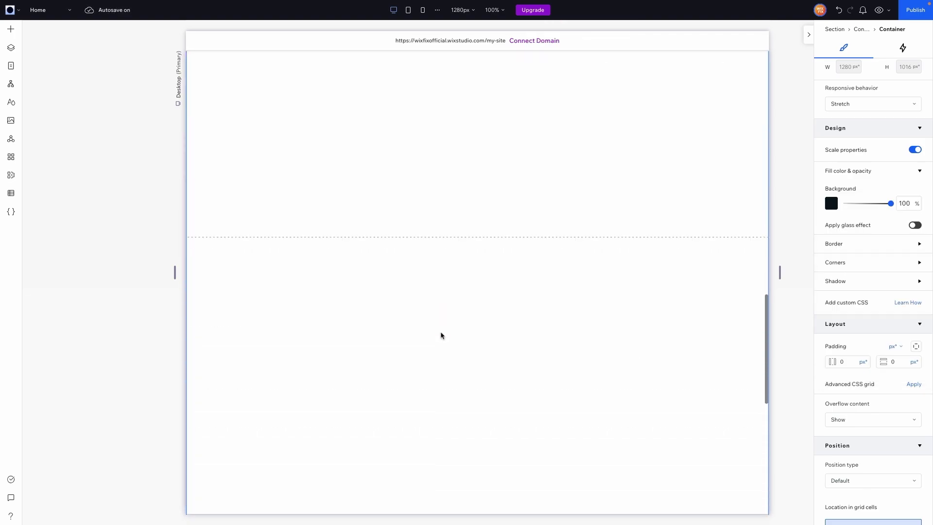
{"action": "left_click", "coordinate": [304, 315]}
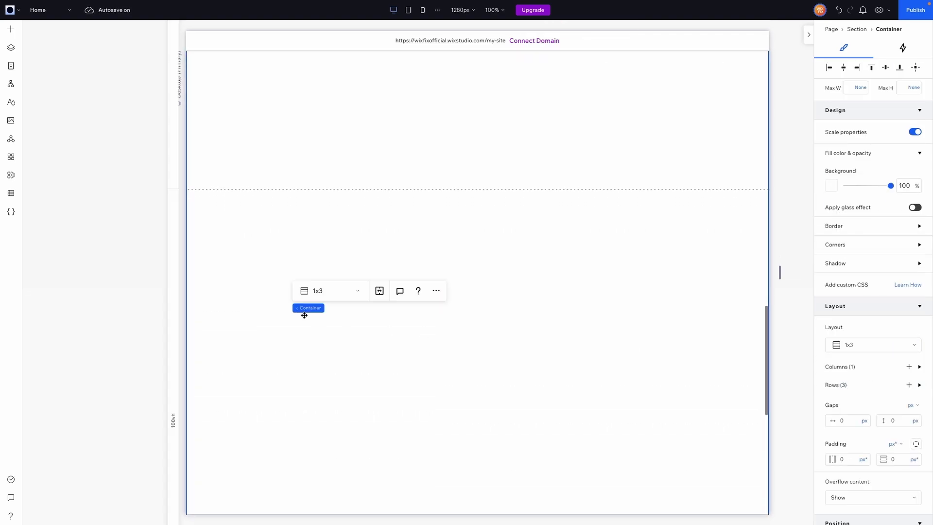
{"action": "right_click", "coordinate": [348, 221]}
{"action": "left_click", "coordinate": [567, 231]}
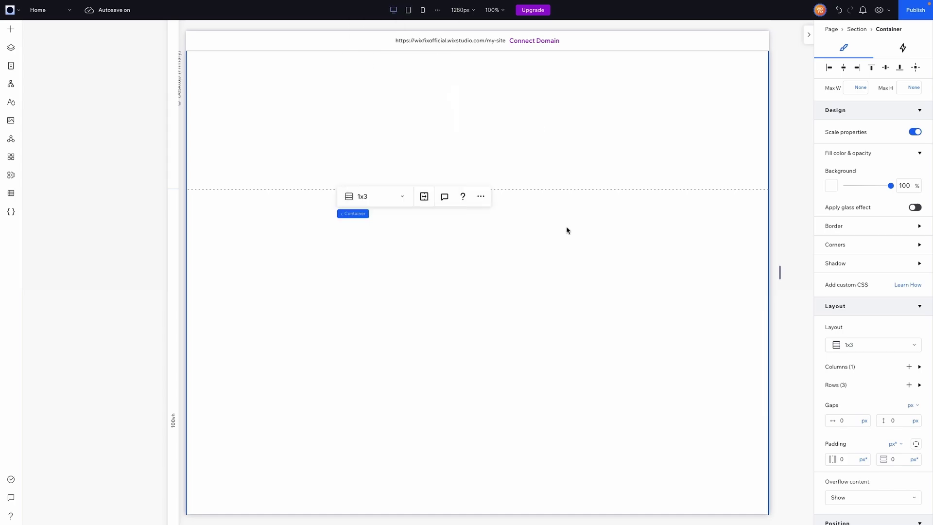
{"action": "scroll", "coordinate": [882, 400], "scroll_direction": "down", "scroll_amount": 5}
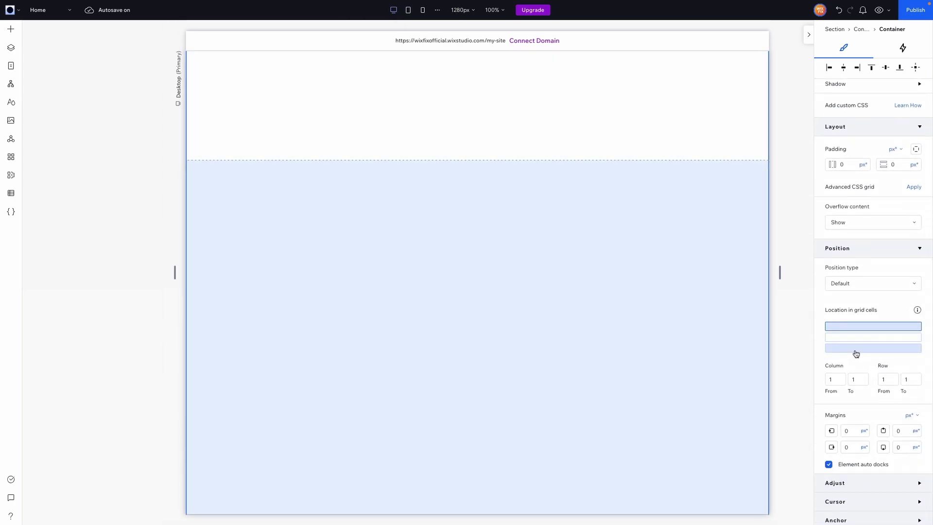
{"action": "left_click", "coordinate": [855, 348]}
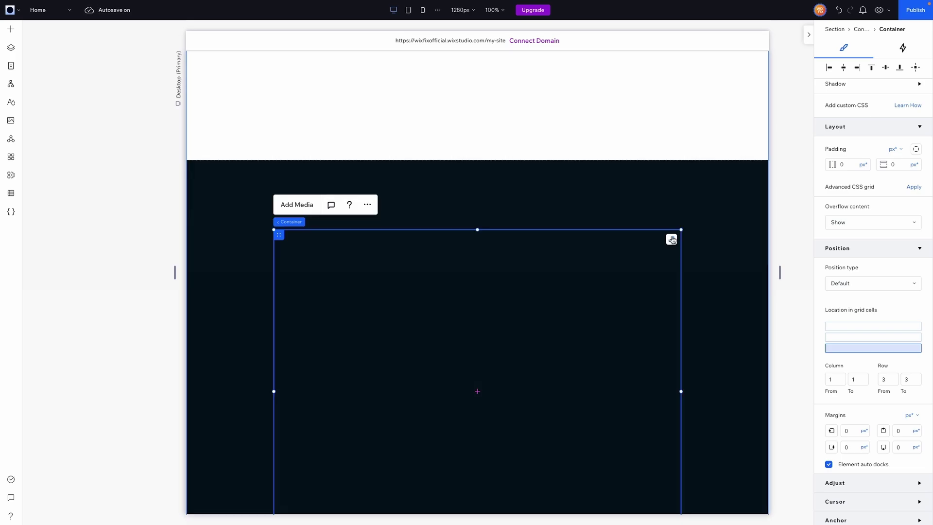
- Add a new container inside the empty second grid row and stretch it to fill the cell
{"action": "scroll", "coordinate": [733, 192], "scroll_direction": "up", "scroll_amount": 13}
{"action": "scroll", "coordinate": [733, 193], "scroll_direction": "down", "scroll_amount": 5}
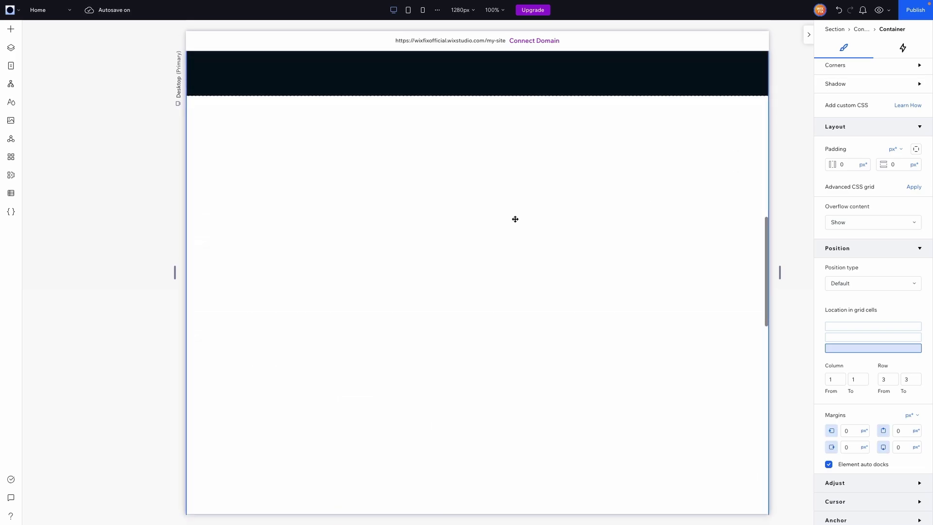
{"action": "left_click", "coordinate": [514, 219]}
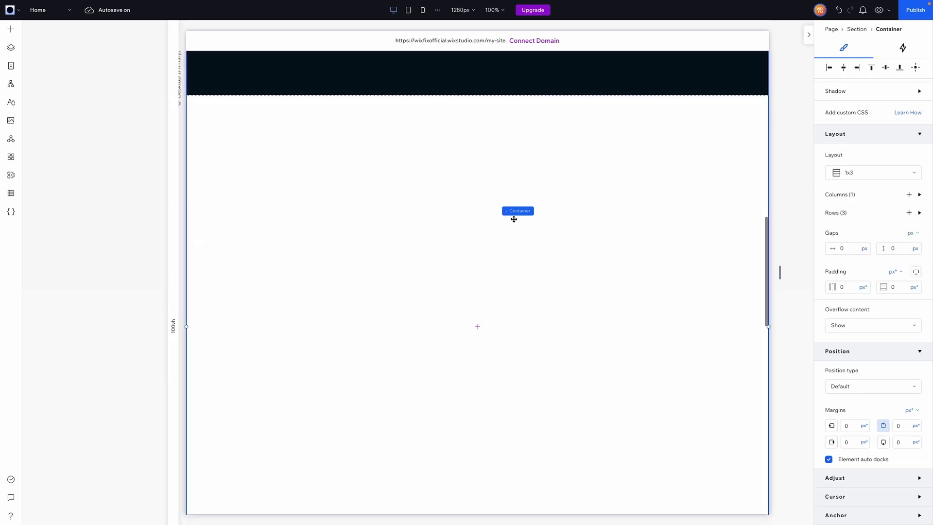
{"action": "left_click", "coordinate": [11, 29]}
{"action": "left_click_drag", "start_coordinate": [182, 131], "coordinate": [486, 262]}
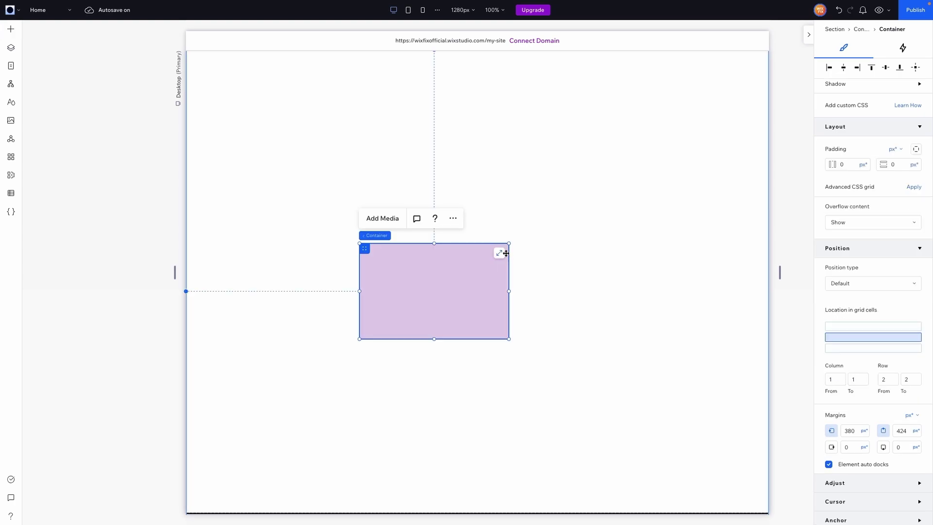
{"action": "left_click", "coordinate": [500, 253]}
- Give the second-row container a linear gradient background with a 180° angle
{"action": "scroll", "coordinate": [854, 225], "scroll_direction": "up", "scroll_amount": 3}
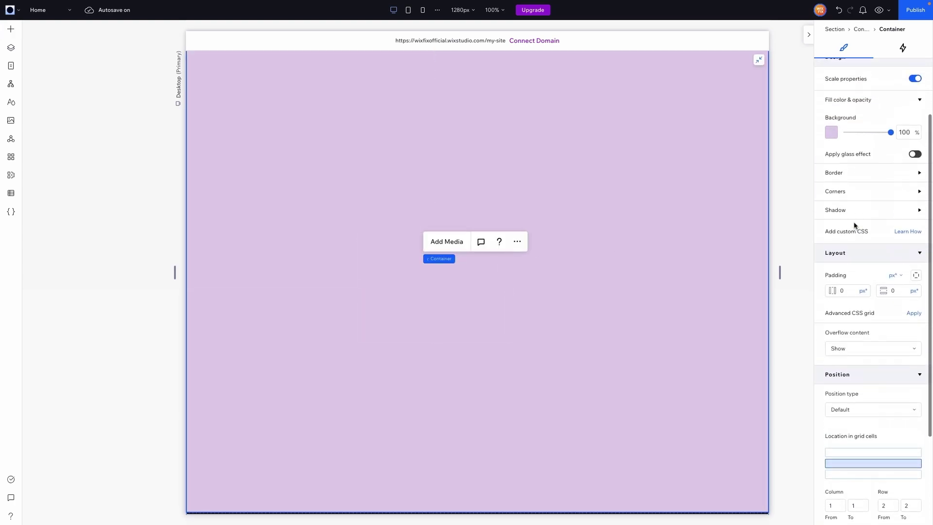
{"action": "left_click", "coordinate": [830, 184]}
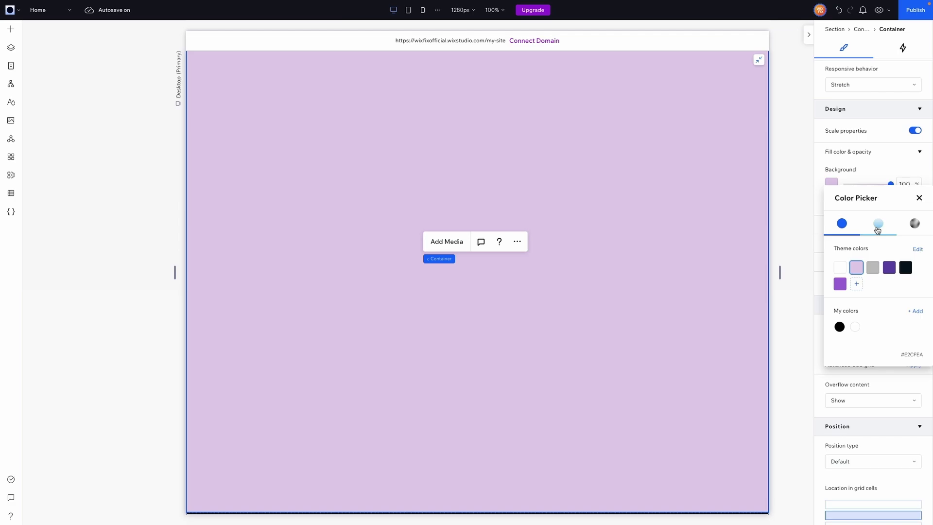
{"action": "left_click", "coordinate": [877, 226]}
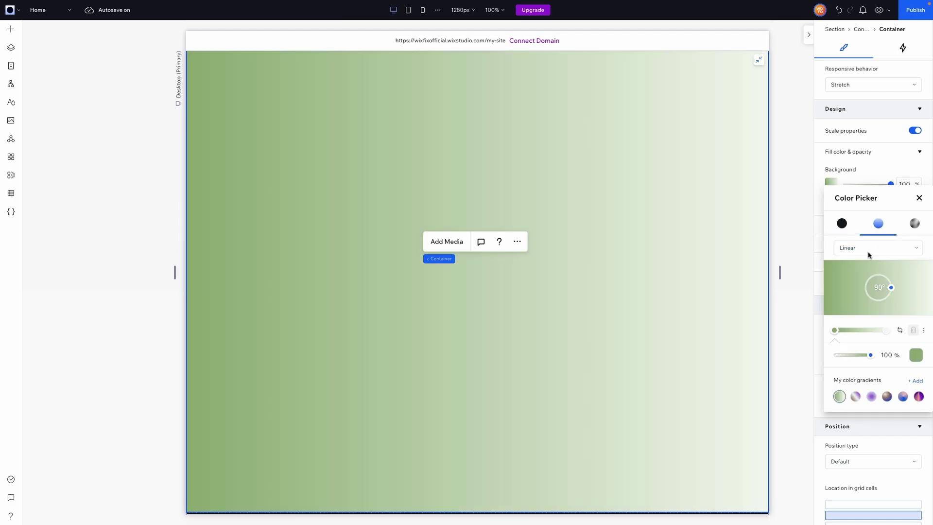
{"action": "left_click_drag", "start_coordinate": [892, 289], "coordinate": [877, 317]}
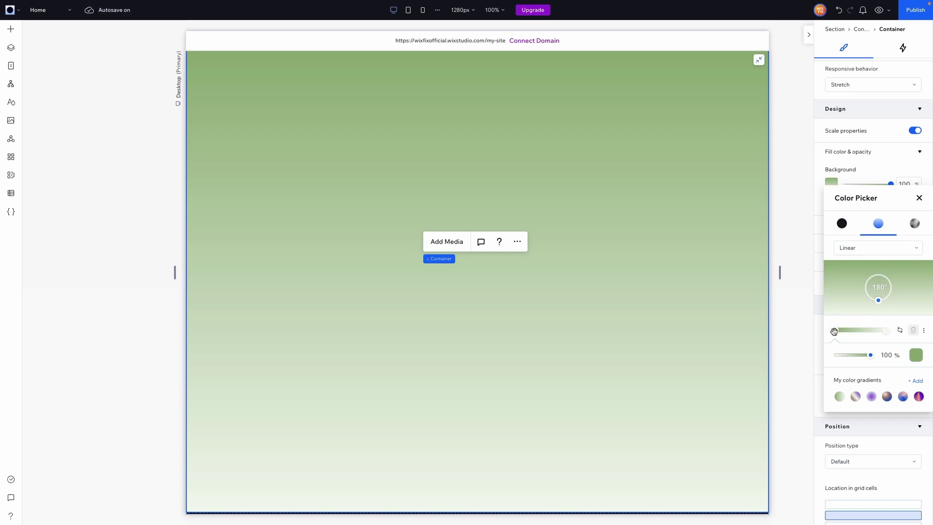
- Add a light purple #E2CFEA color stop at about the middle of the gradient
{"action": "left_click", "coordinate": [861, 331]}
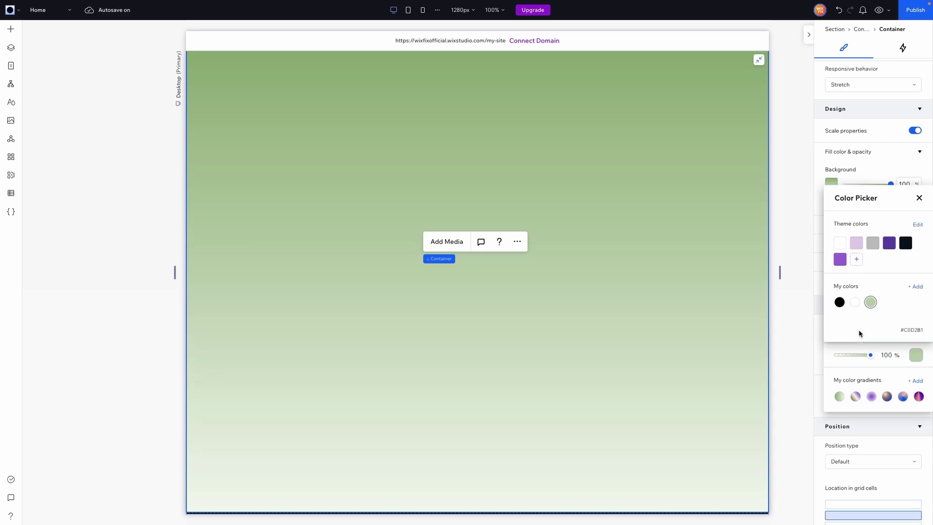
{"action": "left_click", "coordinate": [855, 242]}
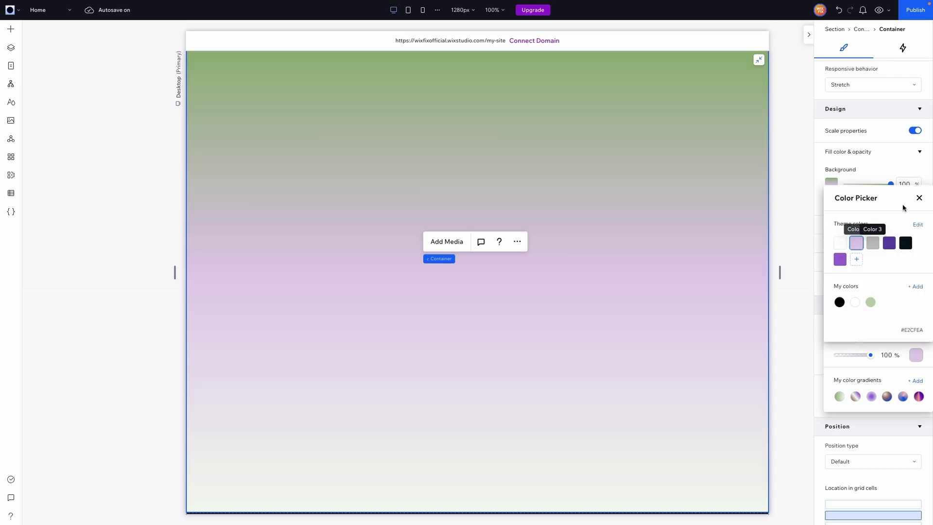
{"action": "left_click", "coordinate": [918, 197]}
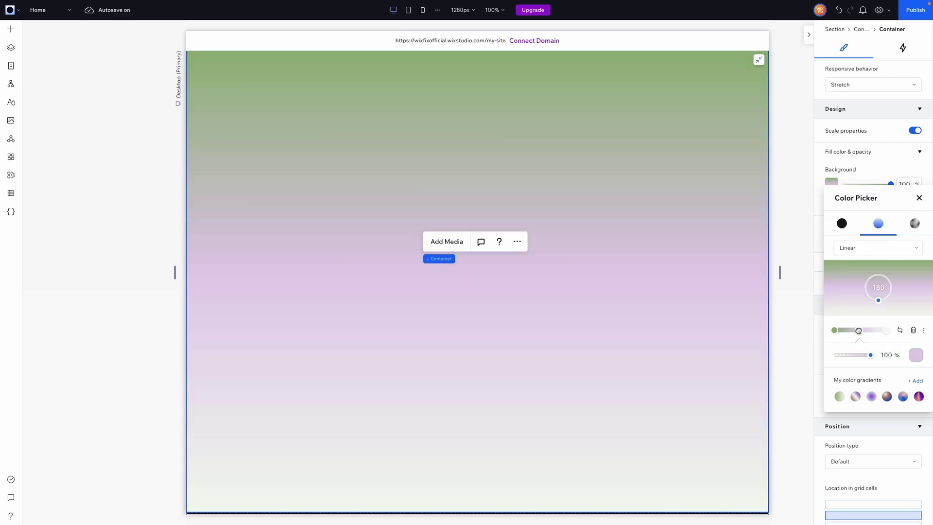
{"action": "left_click_drag", "start_coordinate": [858, 330], "coordinate": [860, 331]}
- Add a purple stop using theme Color 6 (#A06CD5) between the light purple stop and the gradient's end
{"action": "left_click", "coordinate": [871, 331]}
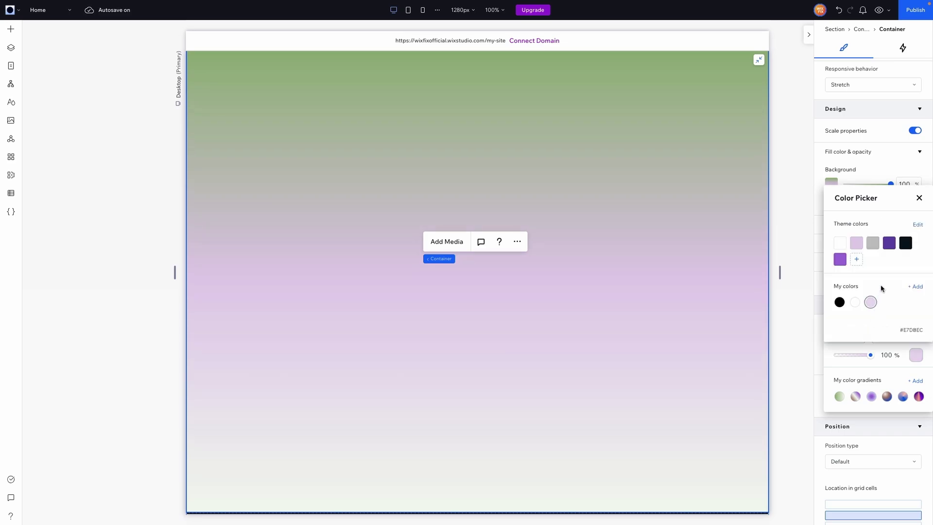
{"action": "left_click", "coordinate": [845, 262]}
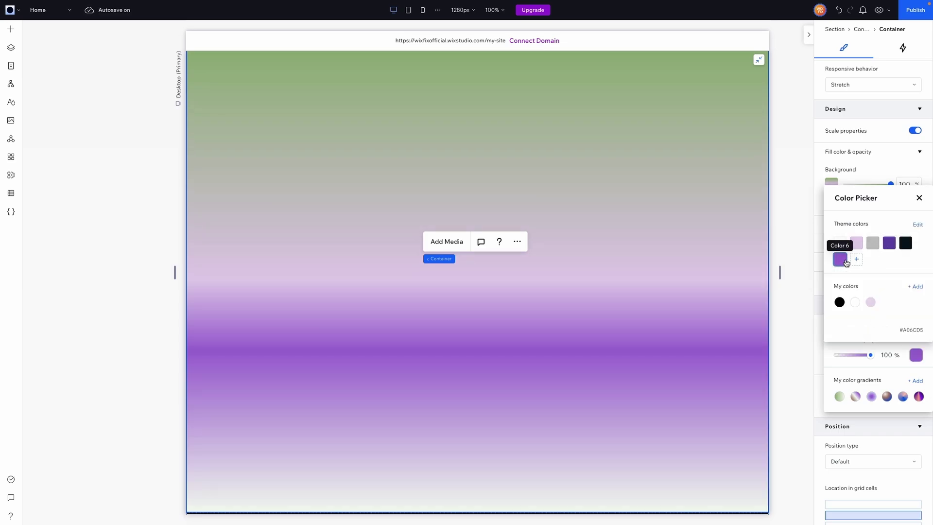
{"action": "left_click", "coordinate": [919, 197]}
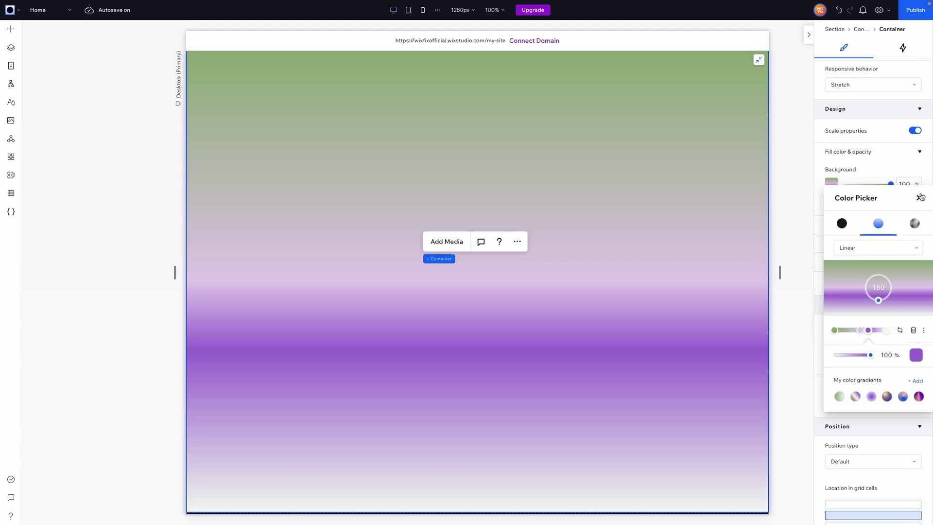
- Add a purple theme Color 6 stop between the gradient's start and the light purple stop
{"action": "left_click", "coordinate": [853, 330]}
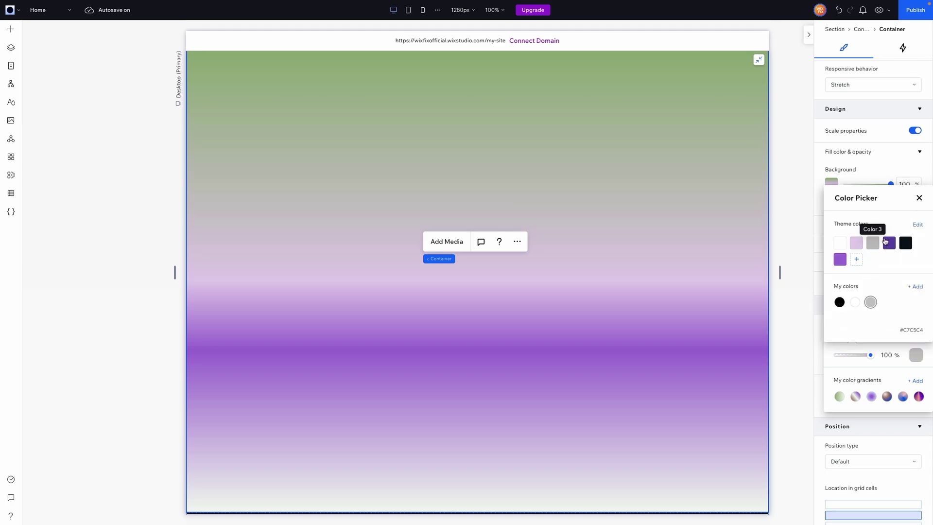
{"action": "left_click", "coordinate": [839, 259]}
{"action": "left_click", "coordinate": [919, 198]}
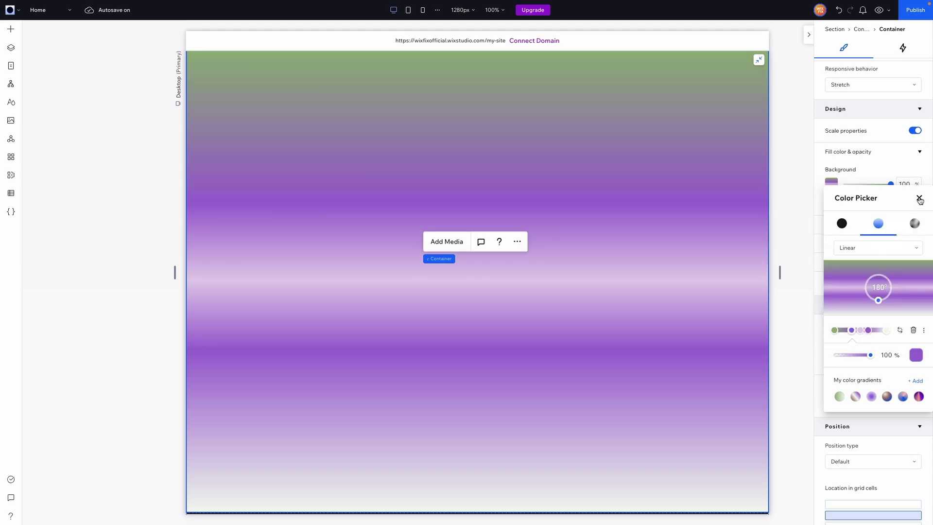
- Recolor the gradient's end and start stops with the near-black theme color
{"action": "left_click", "coordinate": [885, 331]}
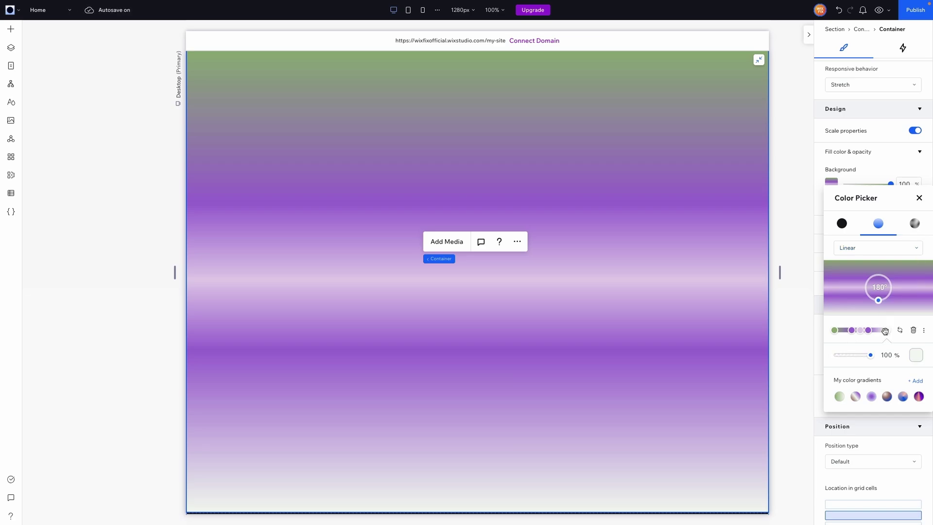
{"action": "left_click", "coordinate": [915, 354]}
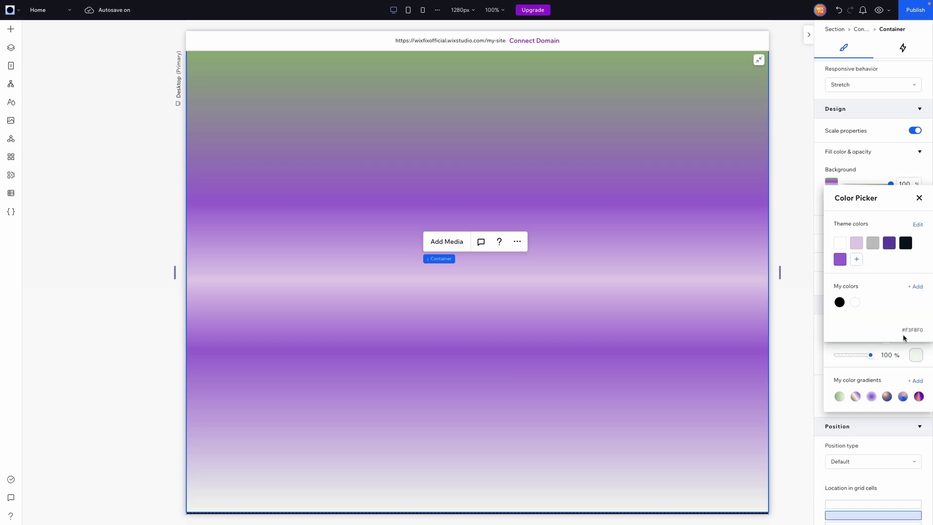
{"action": "left_click", "coordinate": [905, 243]}
{"action": "left_click", "coordinate": [919, 198]}
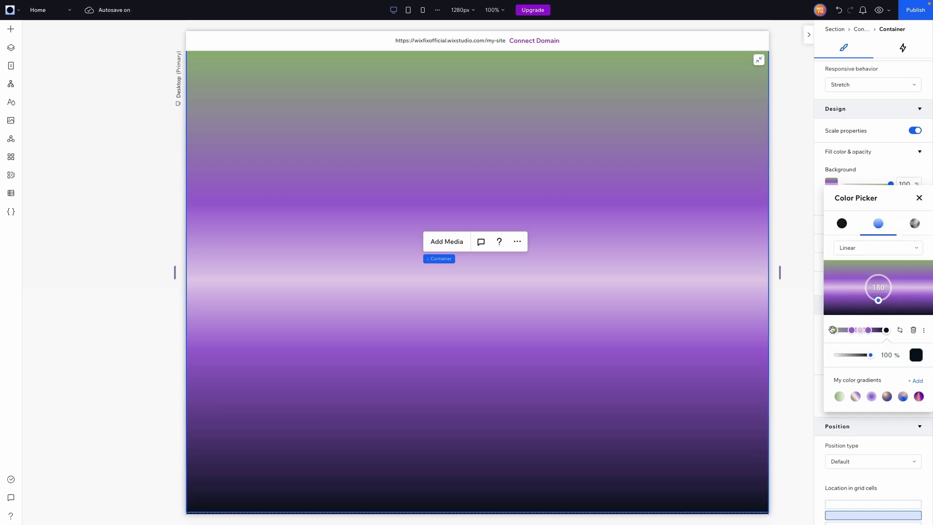
{"action": "left_click", "coordinate": [832, 330]}
{"action": "left_click", "coordinate": [916, 354]}
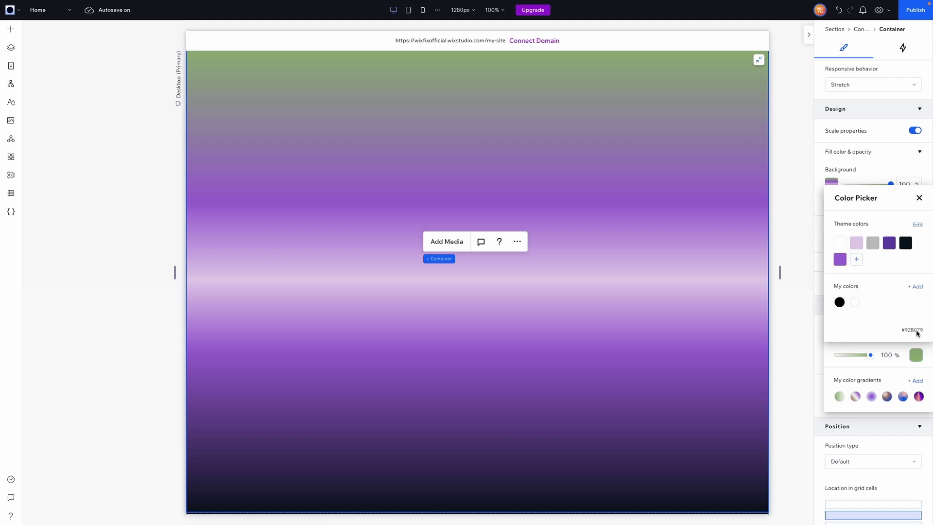
{"action": "left_click", "coordinate": [906, 243]}
{"action": "left_click", "coordinate": [802, 298]}
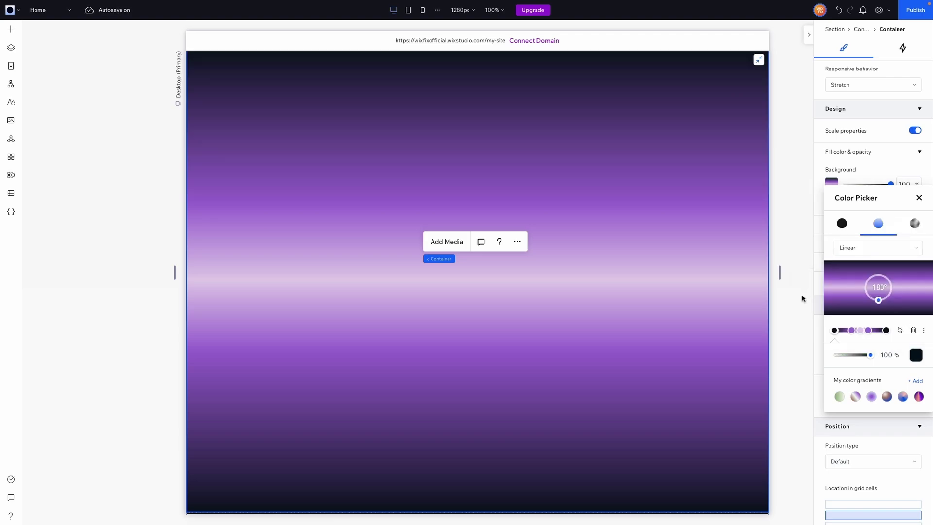
{"action": "left_click", "coordinate": [659, 305]}
- Hide the parent container that holds the three stacked grid rows
{"action": "scroll", "coordinate": [777, 310], "scroll_direction": "up", "scroll_amount": 11}
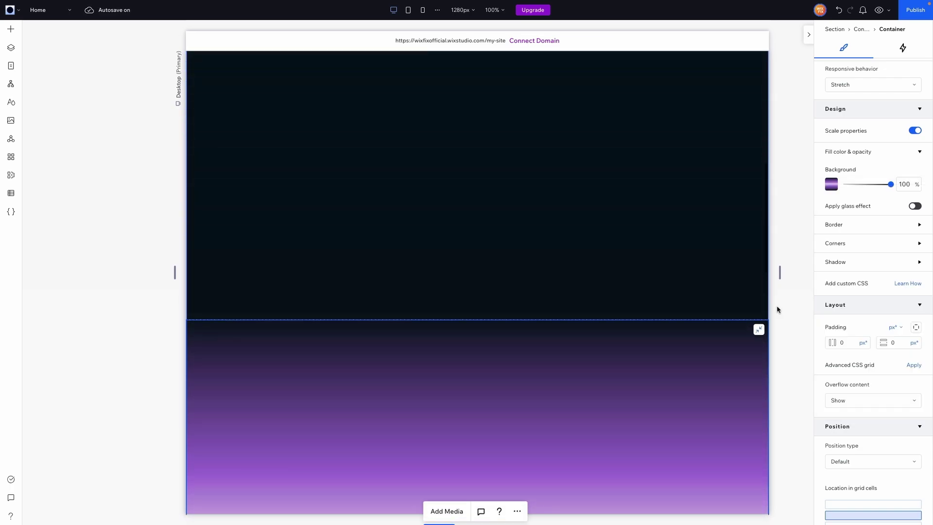
{"action": "scroll", "coordinate": [777, 309], "scroll_direction": "down", "scroll_amount": 10}
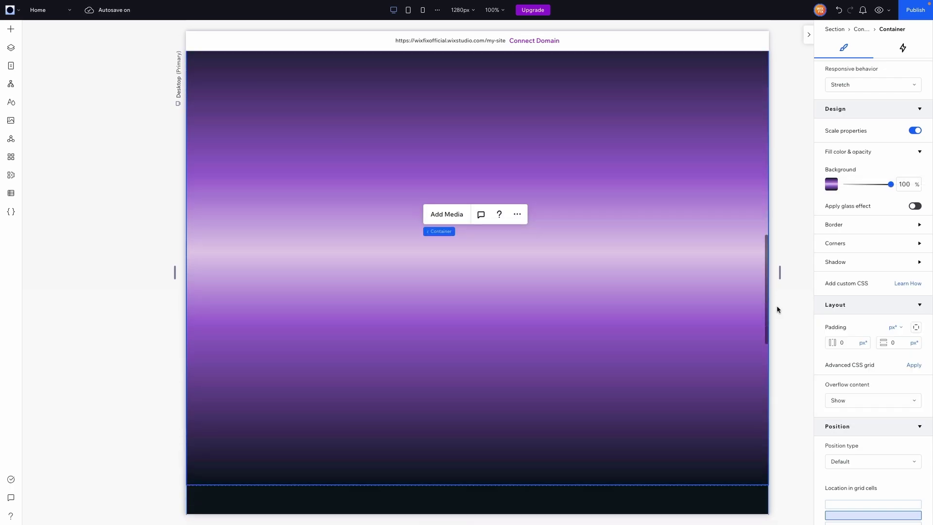
{"action": "scroll", "coordinate": [776, 310], "scroll_direction": "up", "scroll_amount": 10}
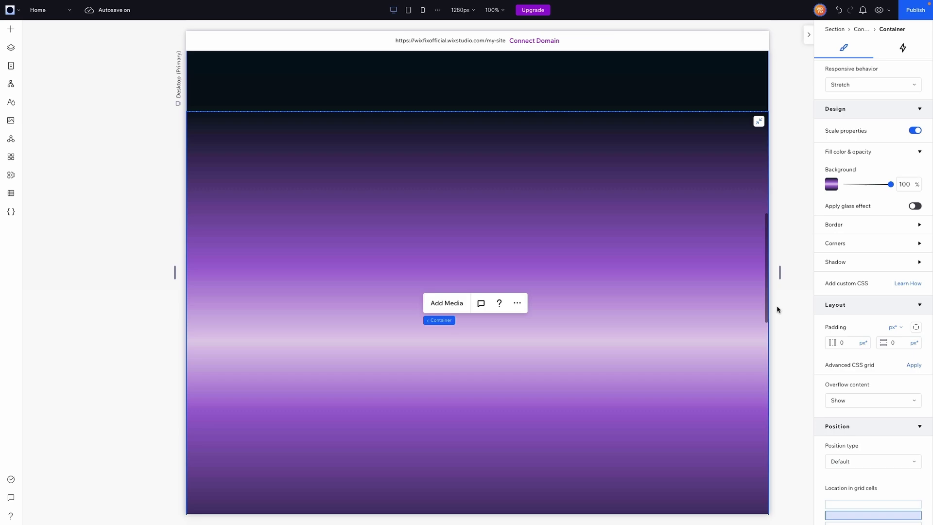
{"action": "scroll", "coordinate": [777, 310], "scroll_direction": "down", "scroll_amount": 2}
{"action": "scroll", "coordinate": [661, 212], "scroll_direction": "up", "scroll_amount": 8}
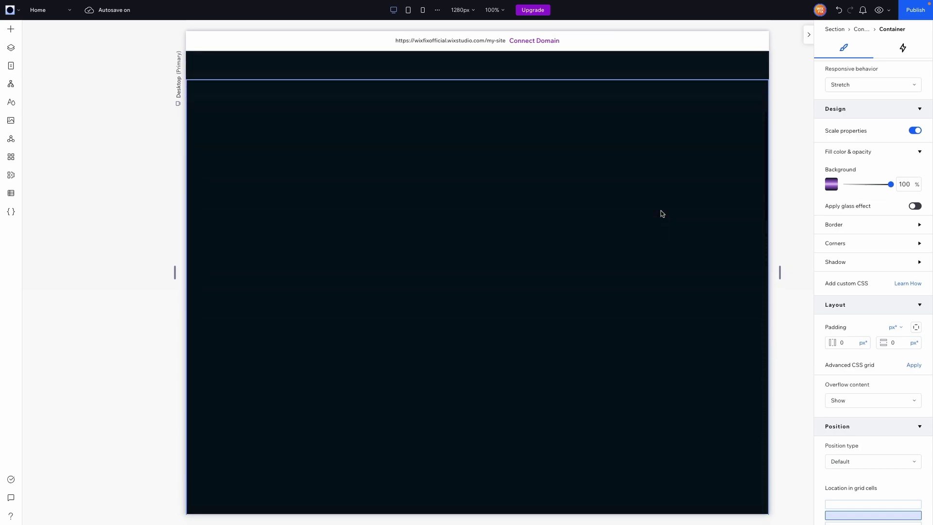
{"action": "left_click", "coordinate": [531, 248]}
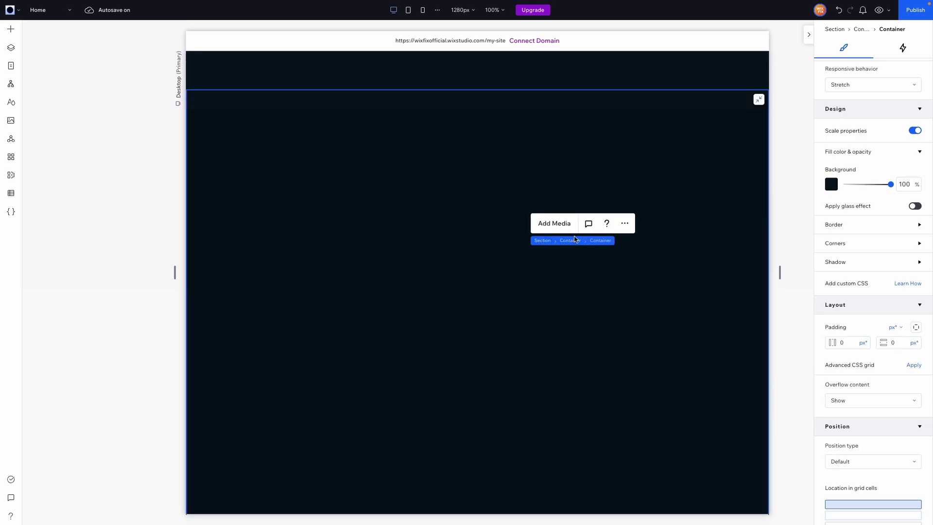
{"action": "left_click", "coordinate": [573, 241]}
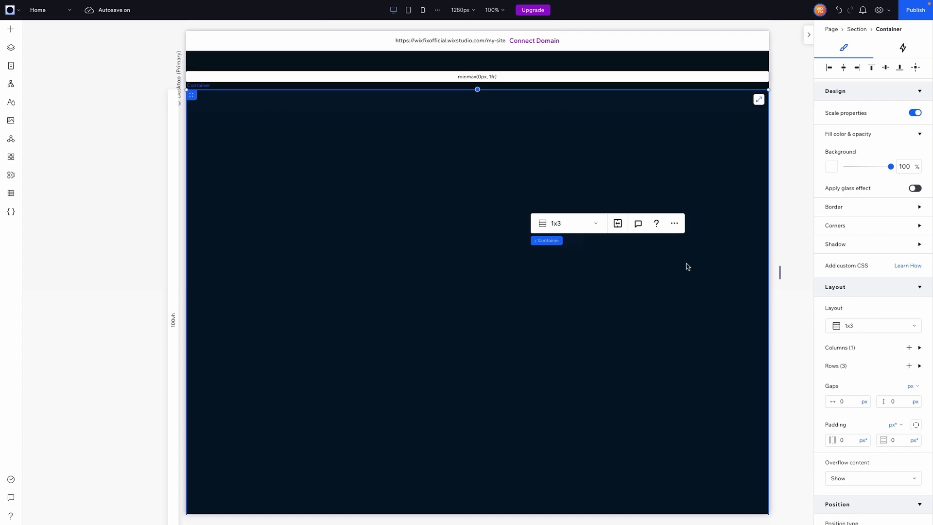
{"action": "left_click", "coordinate": [675, 225]}
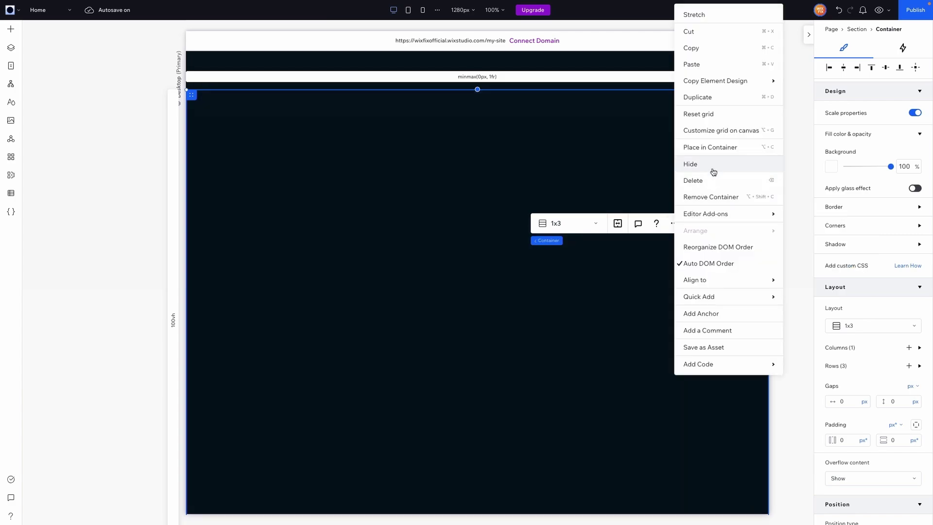
{"action": "left_click", "coordinate": [713, 172]}
- Rename the hidden container layer in the middle section to Gradient
{"action": "left_click", "coordinate": [472, 195]}
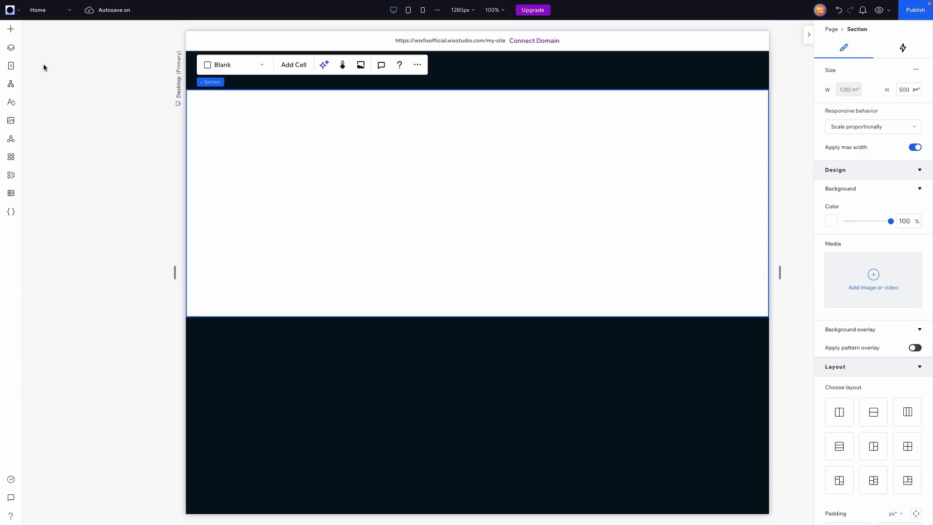
{"action": "left_click", "coordinate": [11, 49]}
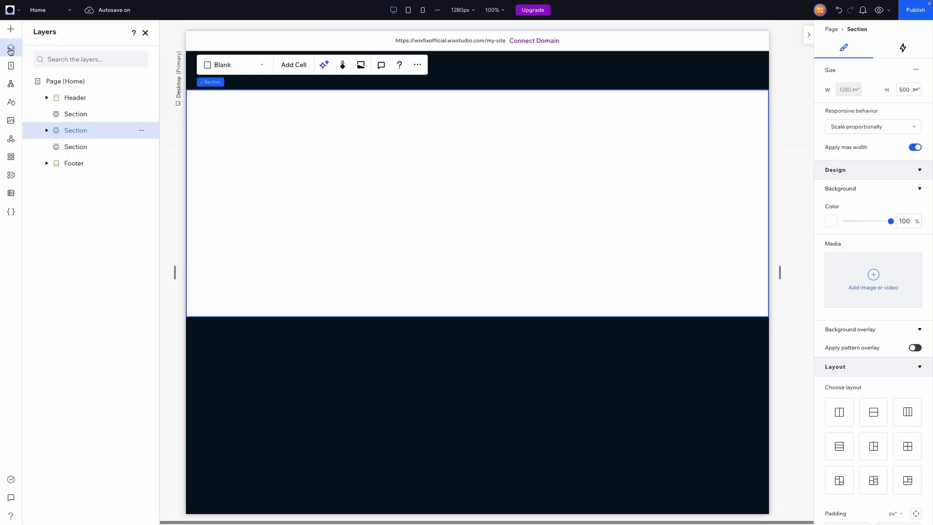
{"action": "left_click", "coordinate": [47, 131]}
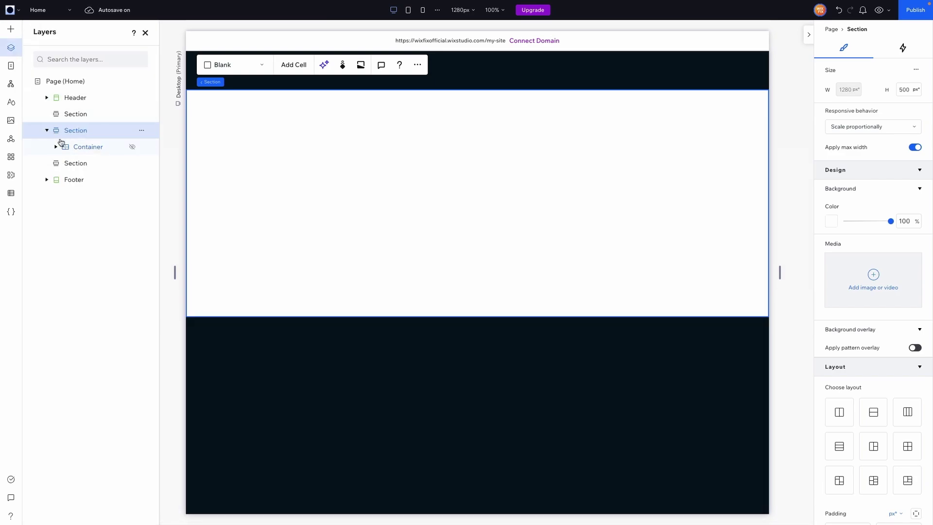
{"action": "double_click", "coordinate": [87, 147]}
{"action": "type", "text": "Gradient"}
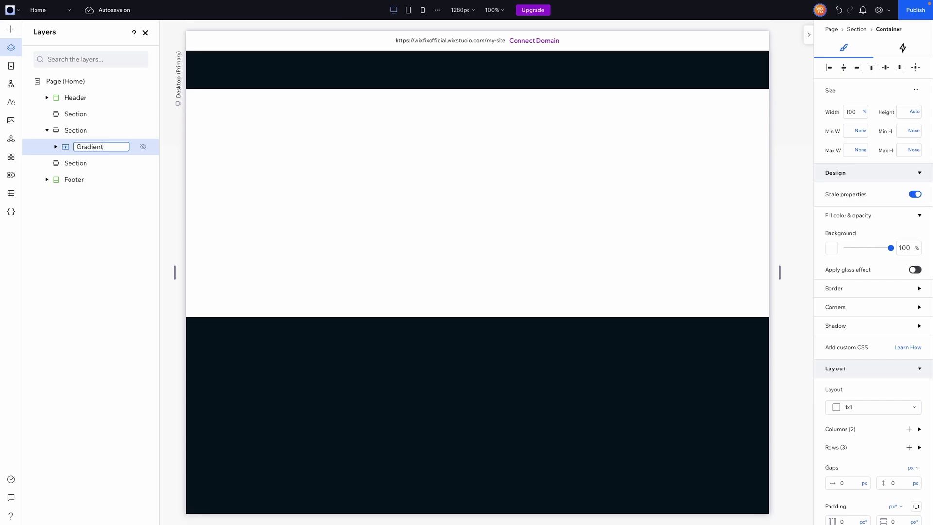
{"action": "key", "text": "Return"}
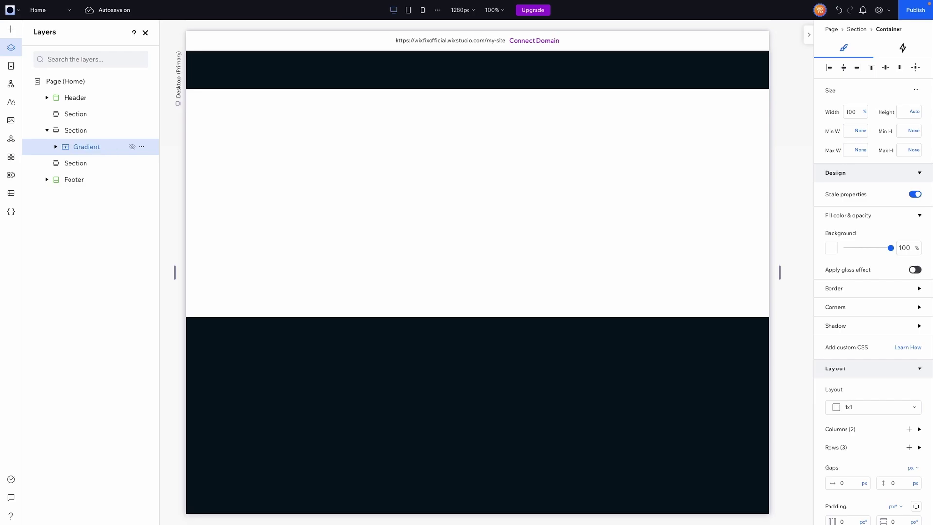
- Add a new container to the section that holds the hidden Gradient container
{"action": "left_click", "coordinate": [71, 131]}
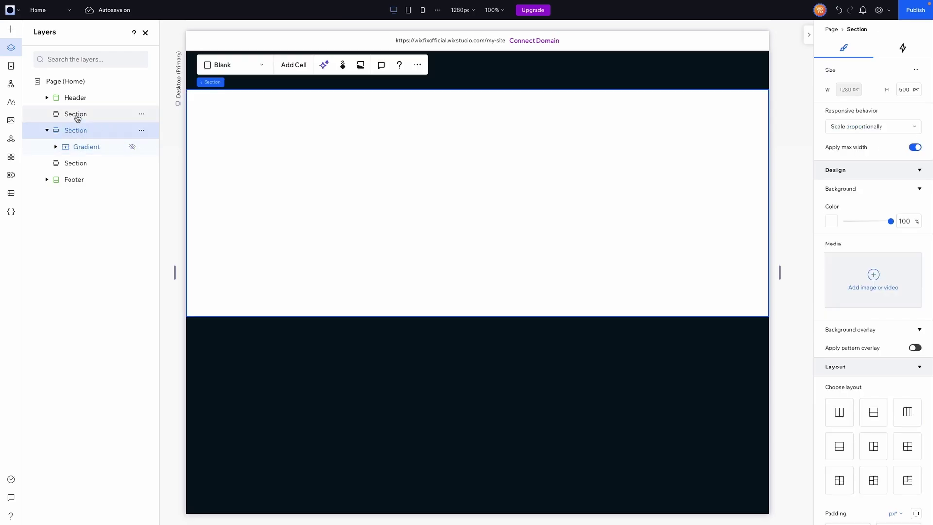
{"action": "left_click", "coordinate": [11, 29]}
{"action": "left_click_drag", "start_coordinate": [172, 128], "coordinate": [260, 144]}
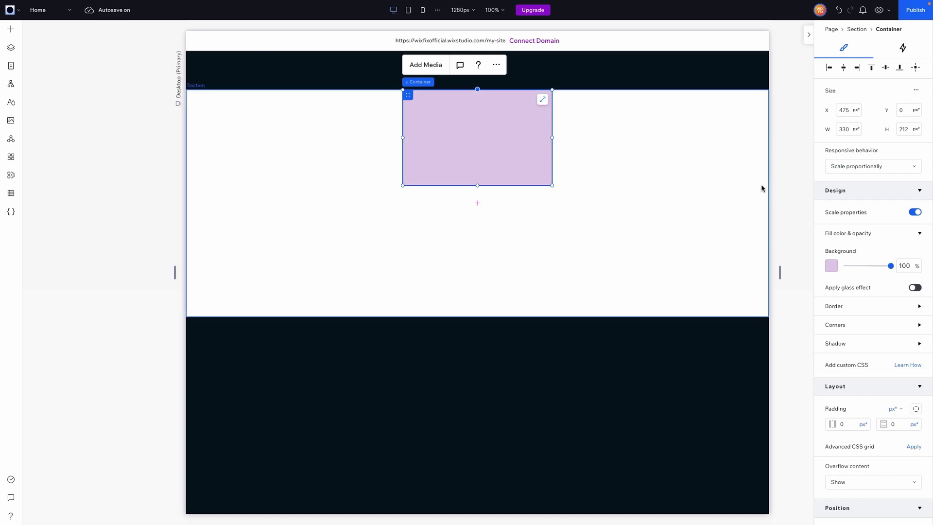
- Apply an advanced CSS grid to the new container with 3 columns and 3 rows
{"action": "left_click", "coordinate": [915, 447]}
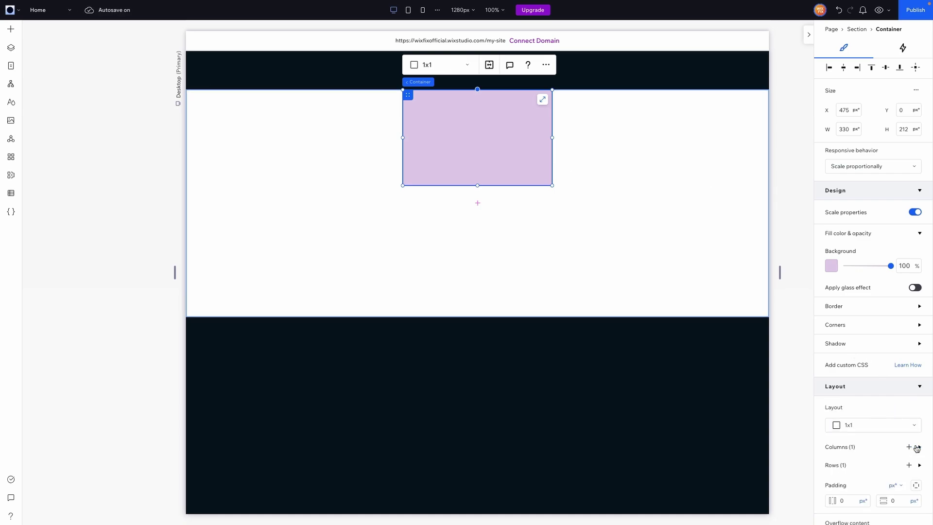
{"action": "left_click", "coordinate": [848, 427]}
{"action": "scroll", "coordinate": [861, 451], "scroll_direction": "down", "scroll_amount": 1}
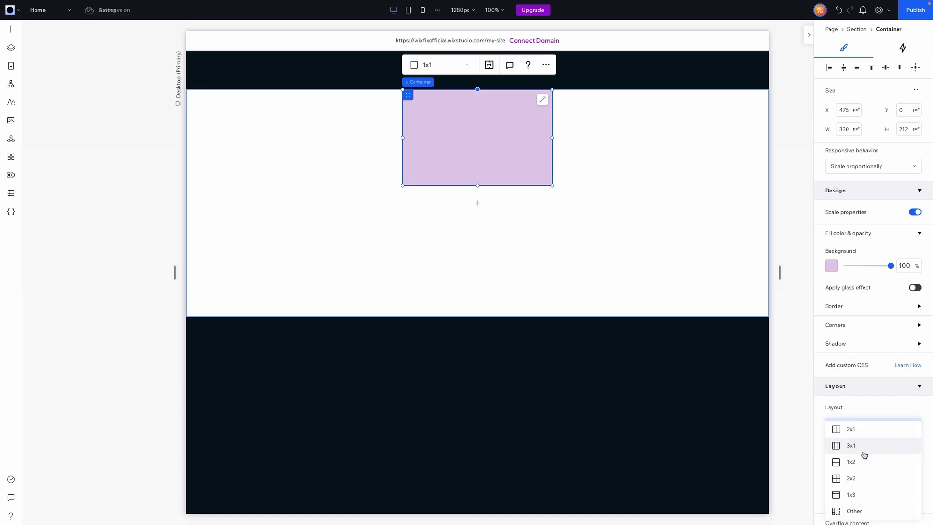
{"action": "left_click", "coordinate": [848, 516]}
{"action": "left_click", "coordinate": [877, 436]}
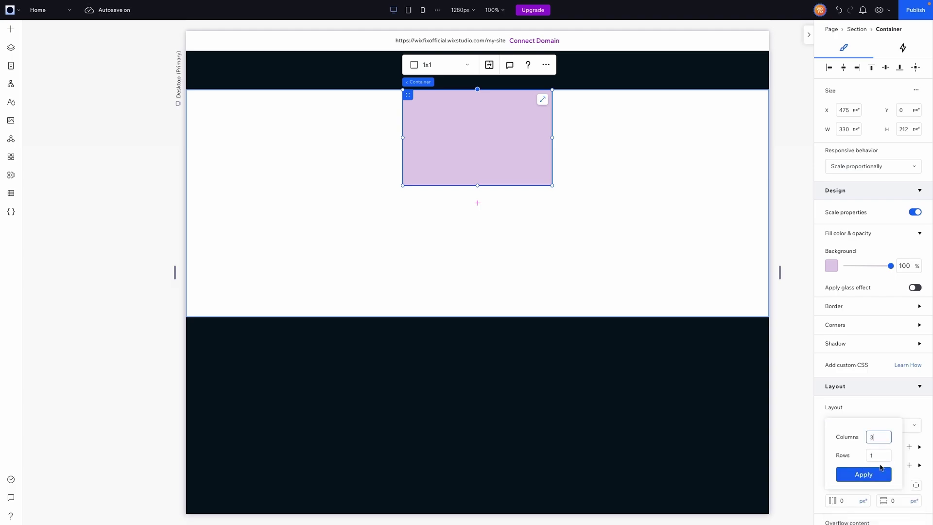
{"action": "left_click", "coordinate": [877, 455]}
{"action": "type", "text": "3"}
{"action": "left_click", "coordinate": [861, 475]}
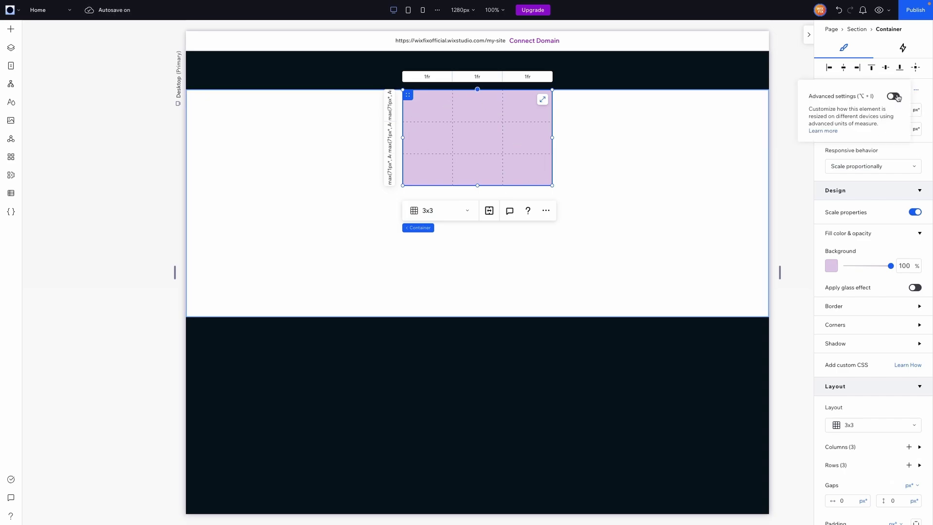
- Enable advanced size settings for the 3x3 container and set its width to 100% and height to 100 vh
{"action": "left_click", "coordinate": [901, 96]}
{"action": "left_click", "coordinate": [858, 111]}
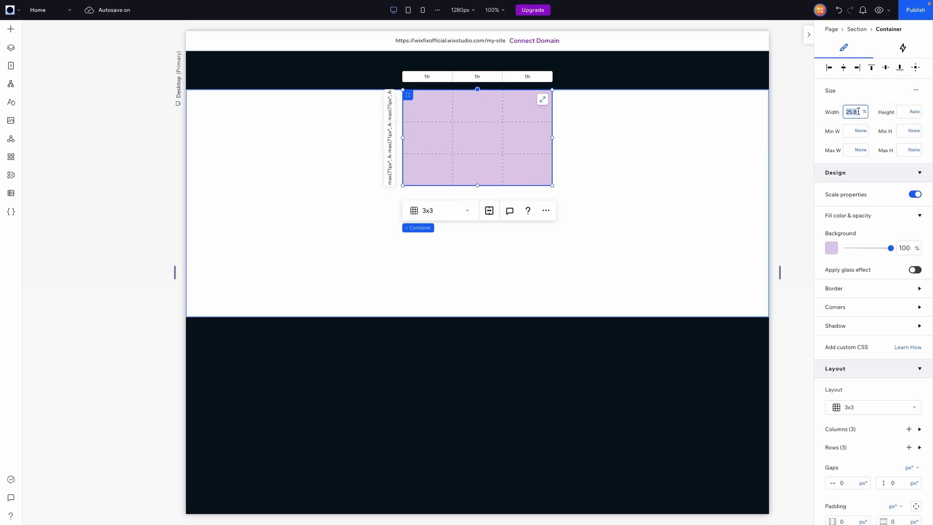
{"action": "type", "text": "100"}
{"action": "key", "text": "Return"}
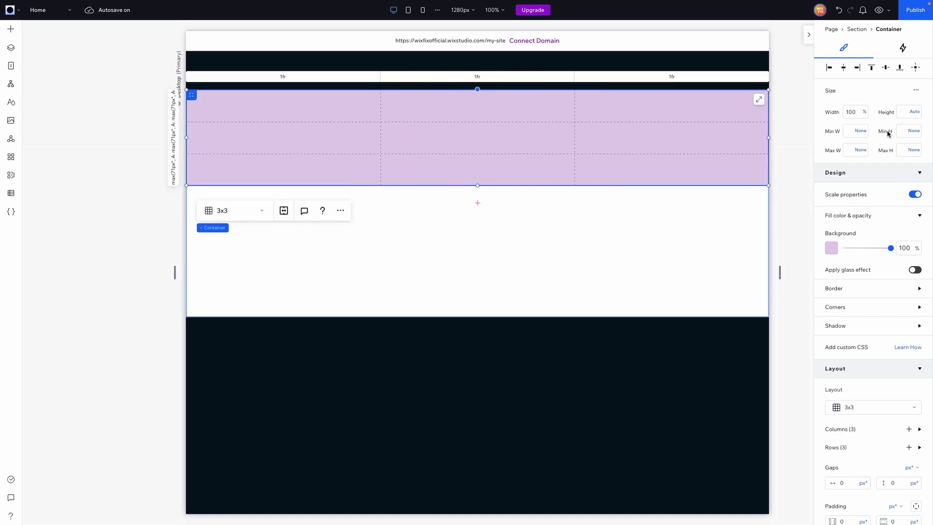
{"action": "left_click", "coordinate": [905, 111]}
{"action": "type", "text": "100"}
{"action": "key", "text": "Return"}
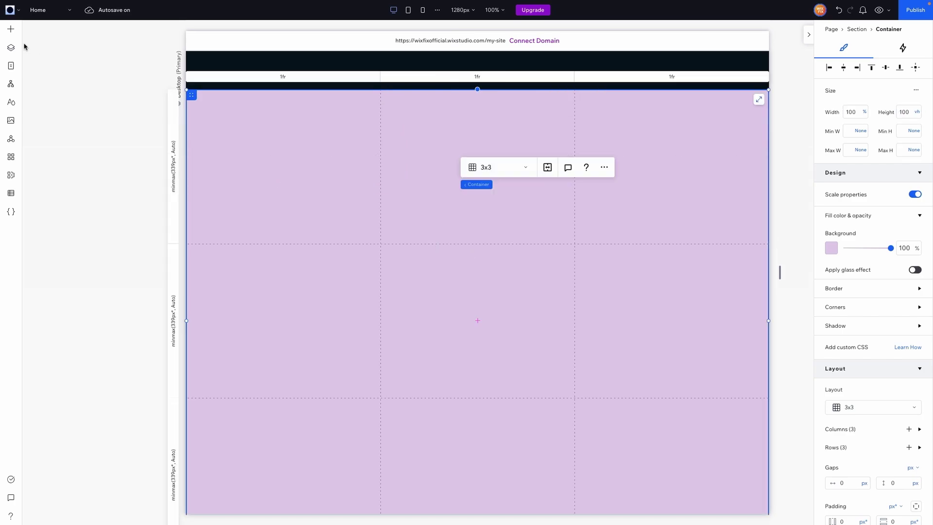
- Upload Desktop - Text Gradient.svg and Tablet - Text Gradient.svg from the computer to the site files
{"action": "left_click", "coordinate": [10, 28]}
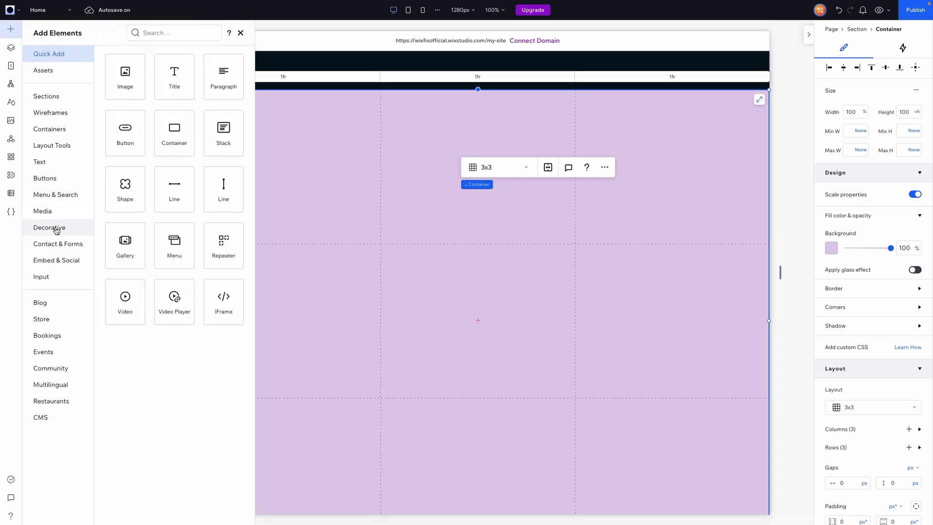
{"action": "left_click", "coordinate": [48, 212]}
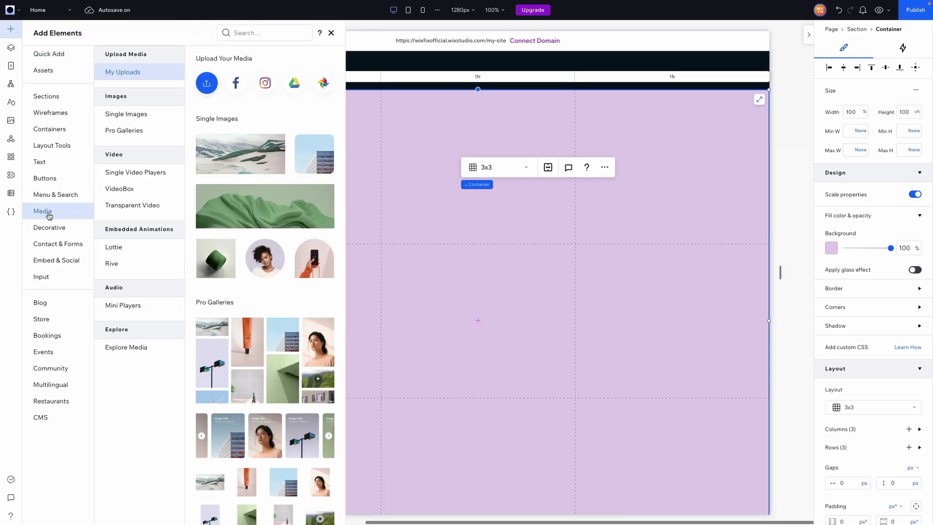
{"action": "left_click", "coordinate": [214, 81]}
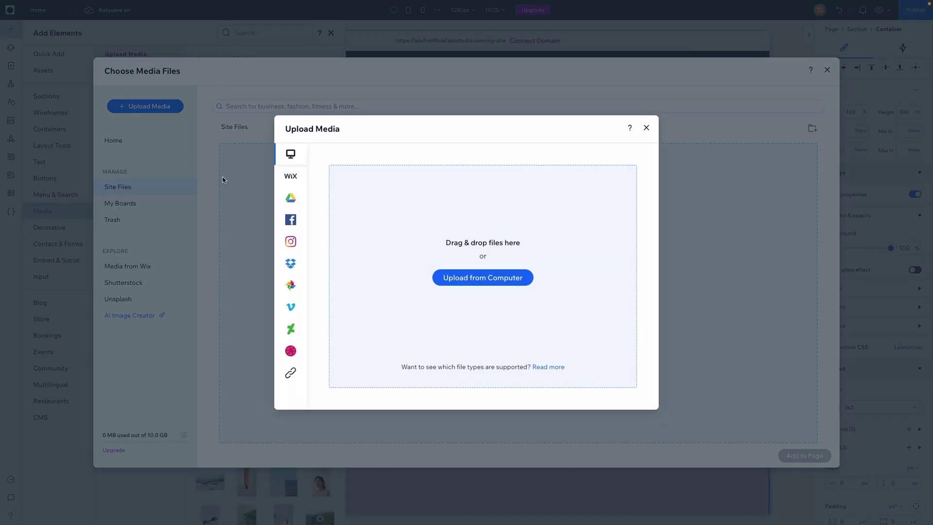
{"action": "mouse_move", "coordinate": [225, 520]}
{"action": "left_click_drag", "start_coordinate": [483, 318], "coordinate": [481, 315]}
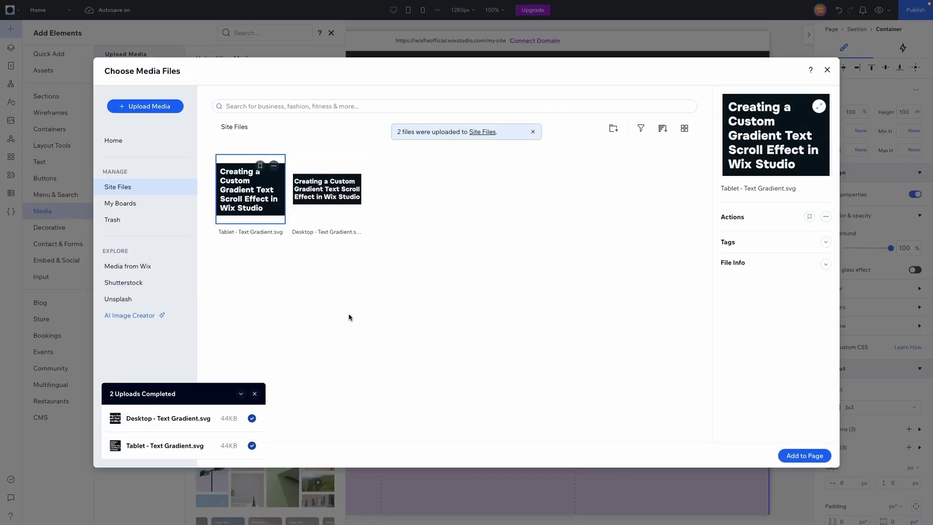
- Add Desktop - Text Gradient.svg to the page and move it into the center cell of the 3x3 container
{"action": "left_click", "coordinate": [333, 205]}
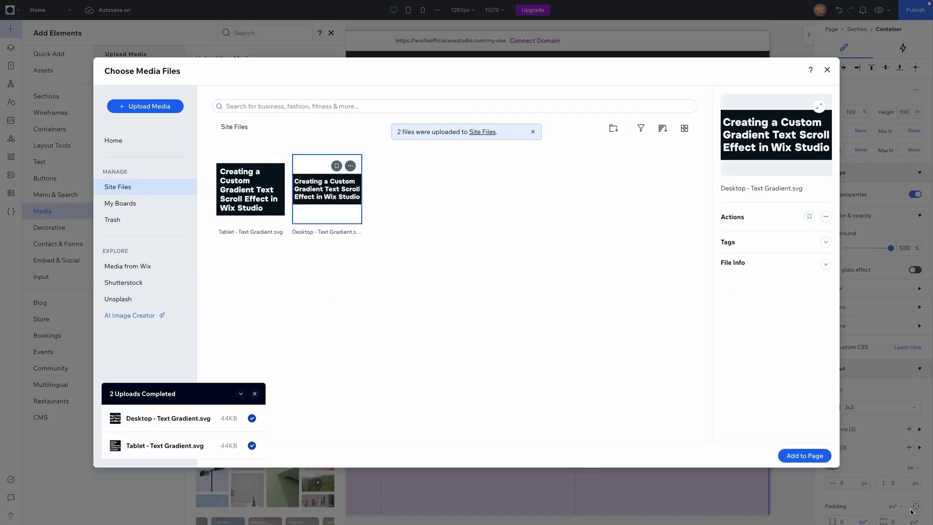
{"action": "left_click", "coordinate": [811, 455]}
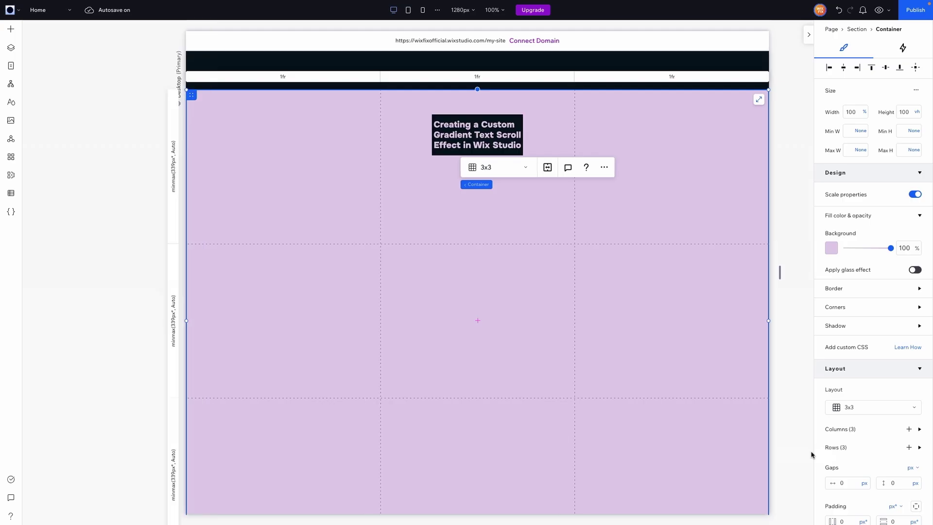
{"action": "left_click_drag", "start_coordinate": [480, 142], "coordinate": [472, 321]}
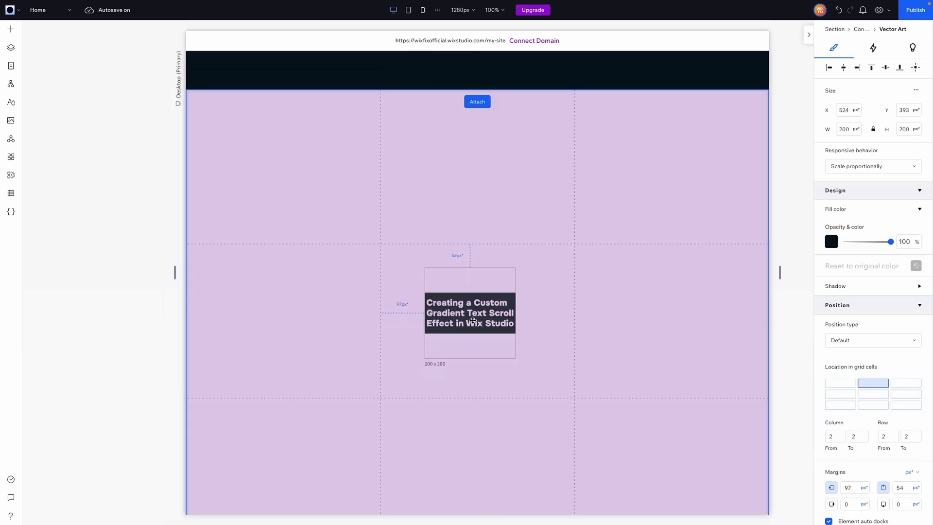
- Switch to Figma, check the dimensions of the Desktop - Text Gradient frame, and return to Wix Studio
{"action": "key", "text": "ctrl+Left"}
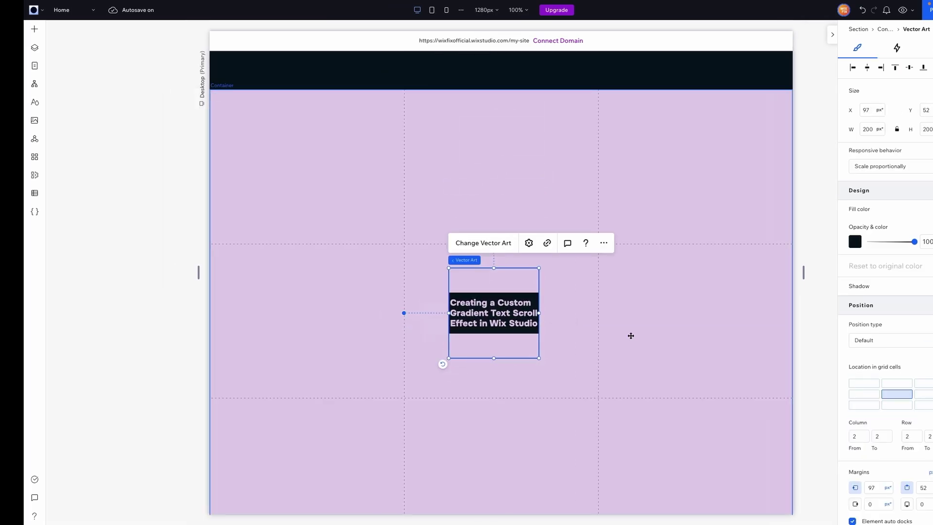
{"action": "left_click", "coordinate": [417, 318]}
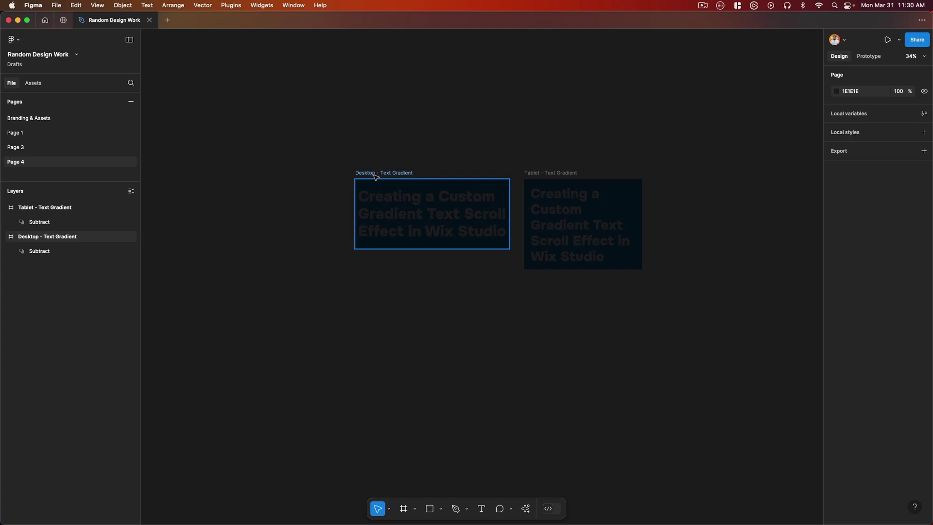
{"action": "left_click", "coordinate": [375, 175]}
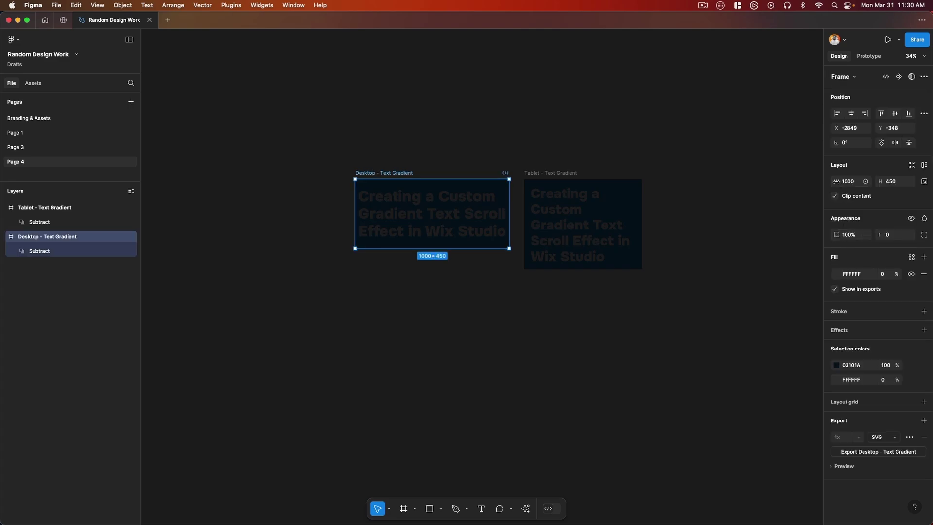
{"action": "key", "text": "ctrl+Right"}
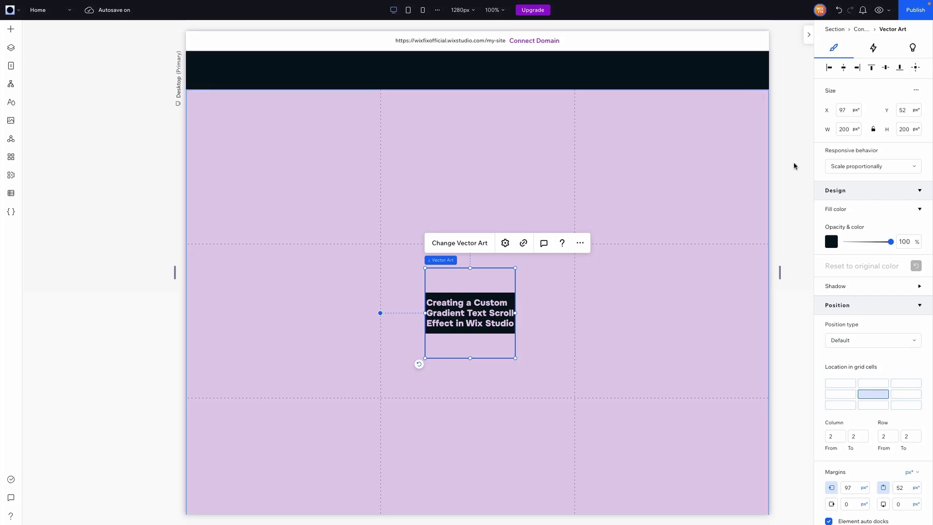
- Resize the cut-out text vector art to 1000 px wide and 450 px high
{"action": "left_click", "coordinate": [849, 133]}
{"action": "type", "text": "1000"}
{"action": "left_click", "coordinate": [907, 128]}
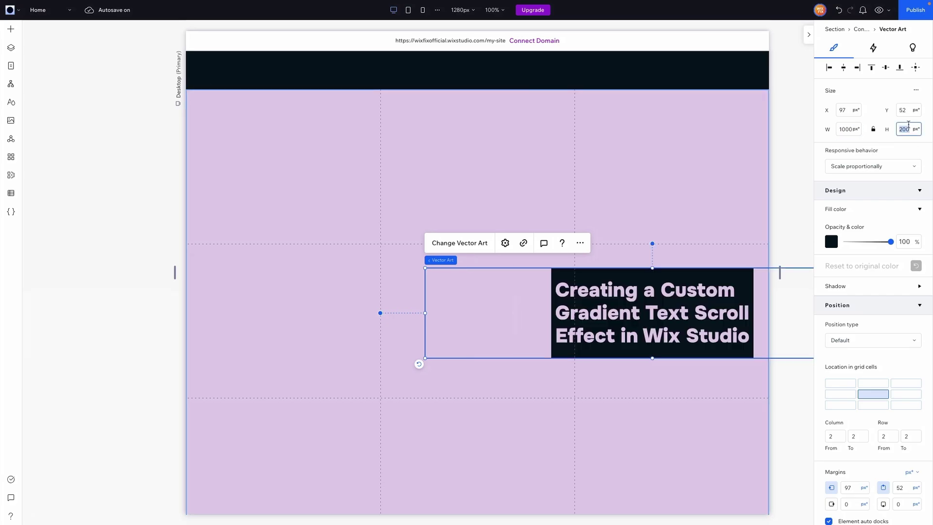
{"action": "type", "text": "450"}
{"action": "key", "text": "Return"}
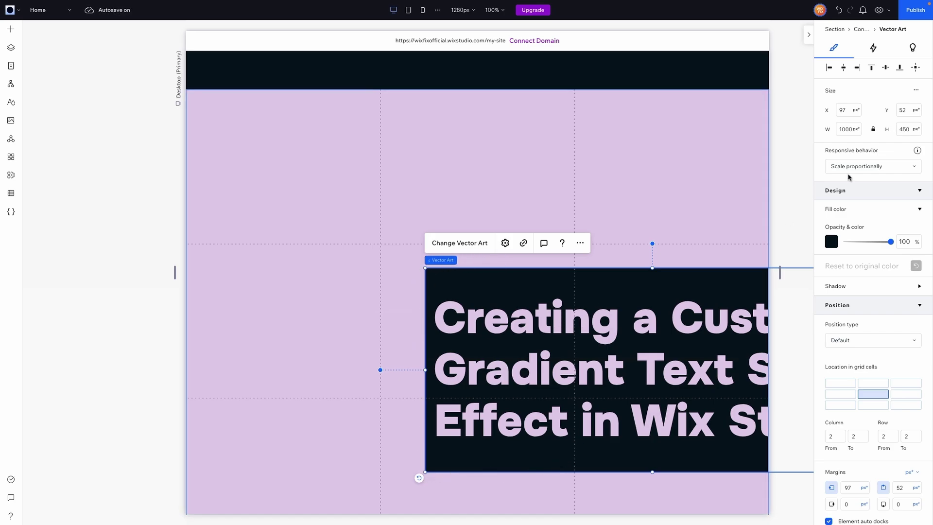
- Lock the vector art's proportions and center it in the grid's middle cell at column 2, row 2
{"action": "left_click", "coordinate": [874, 129]}
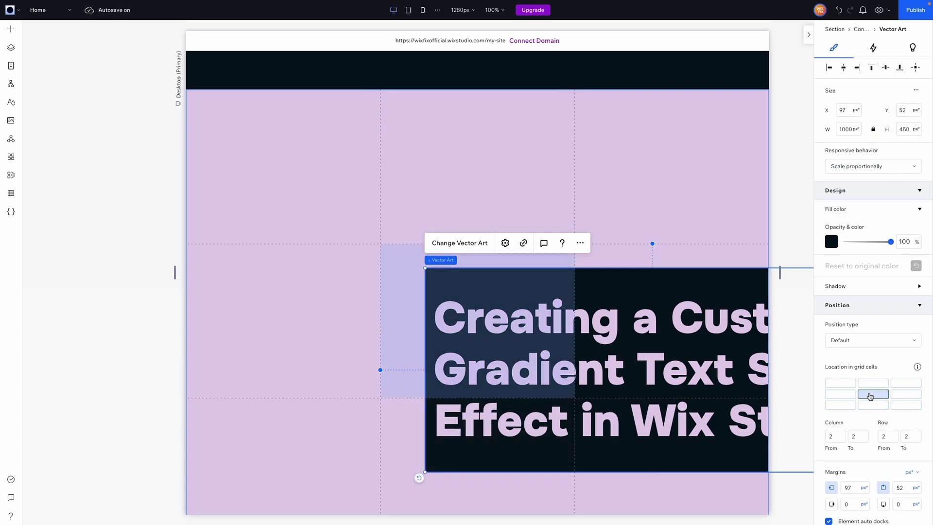
{"action": "left_click", "coordinate": [915, 69]}
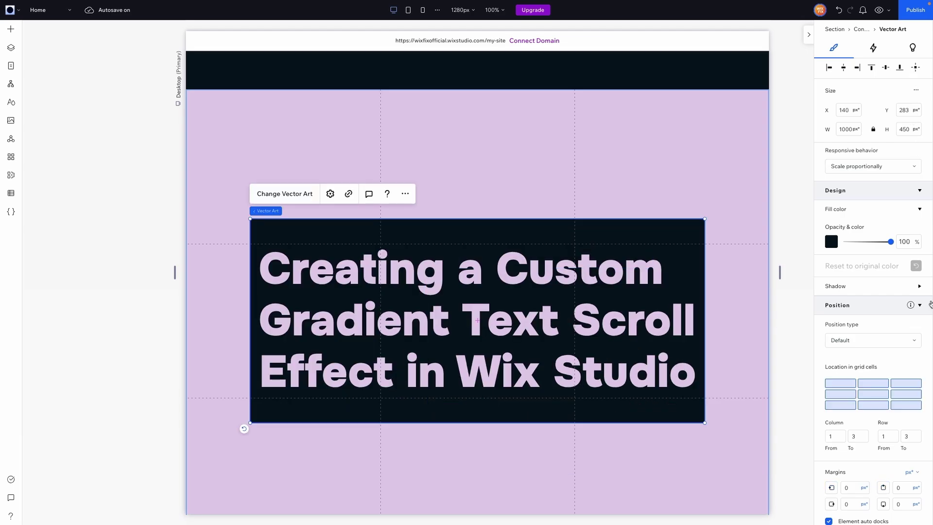
{"action": "left_click", "coordinate": [868, 397]}
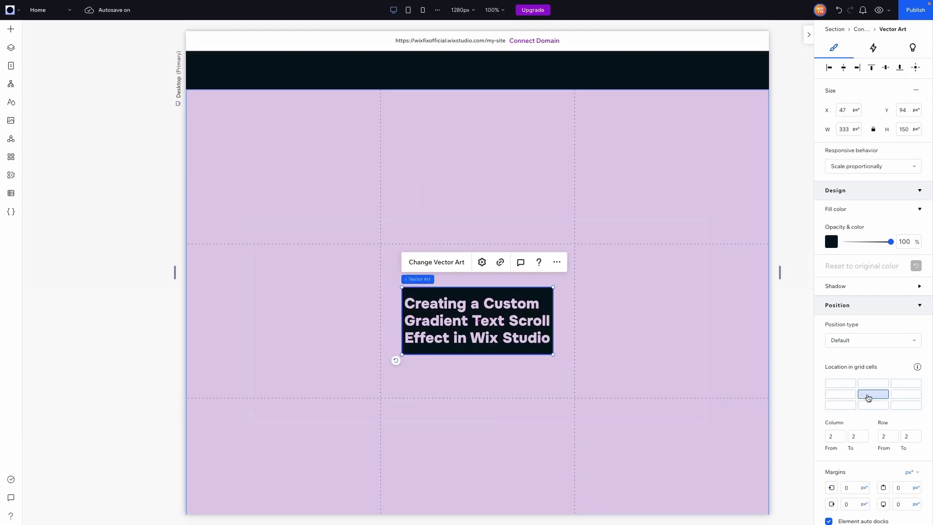
- Set columns 1 and 3 of the 3x3 container to Auto sizing
{"action": "left_click", "coordinate": [671, 324]}
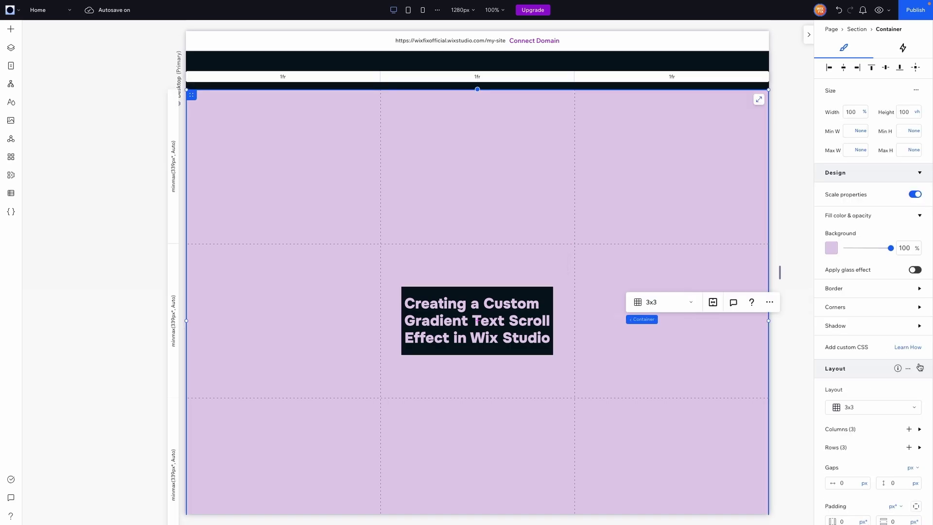
{"action": "scroll", "coordinate": [868, 307], "scroll_direction": "down", "scroll_amount": 3}
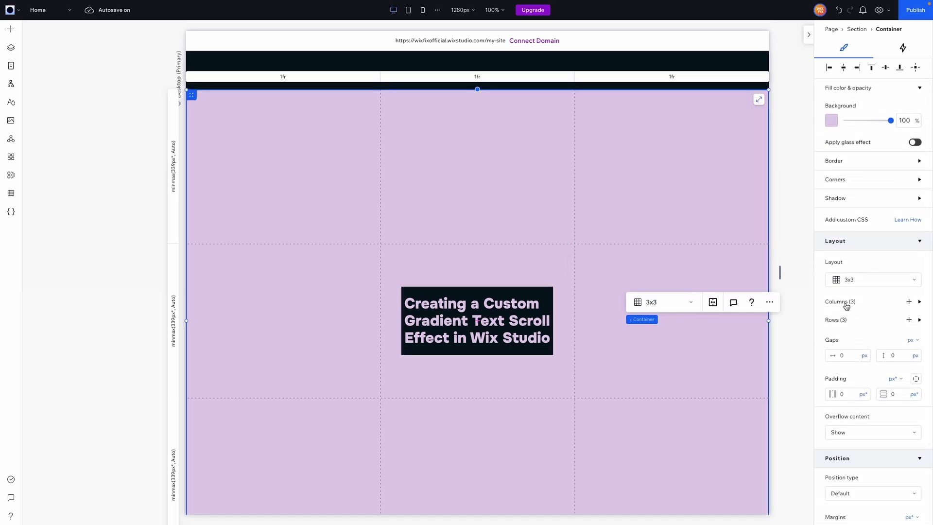
{"action": "left_click", "coordinate": [845, 302]}
{"action": "left_click", "coordinate": [853, 324]}
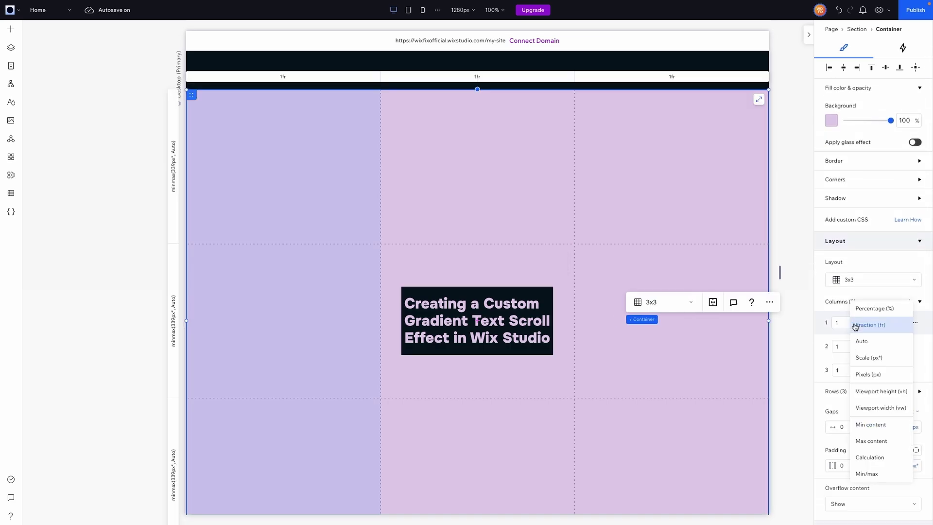
{"action": "left_click", "coordinate": [869, 345]}
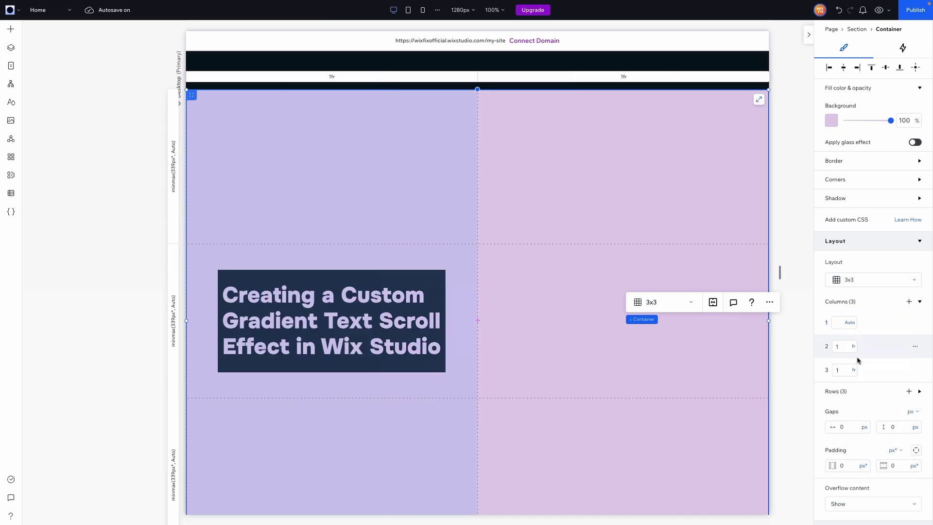
{"action": "left_click", "coordinate": [853, 370]}
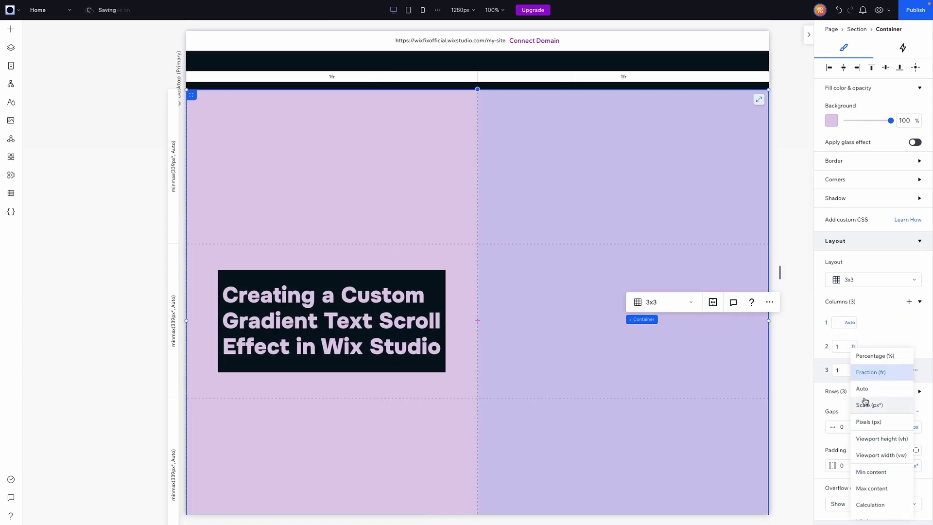
{"action": "left_click", "coordinate": [862, 388]}
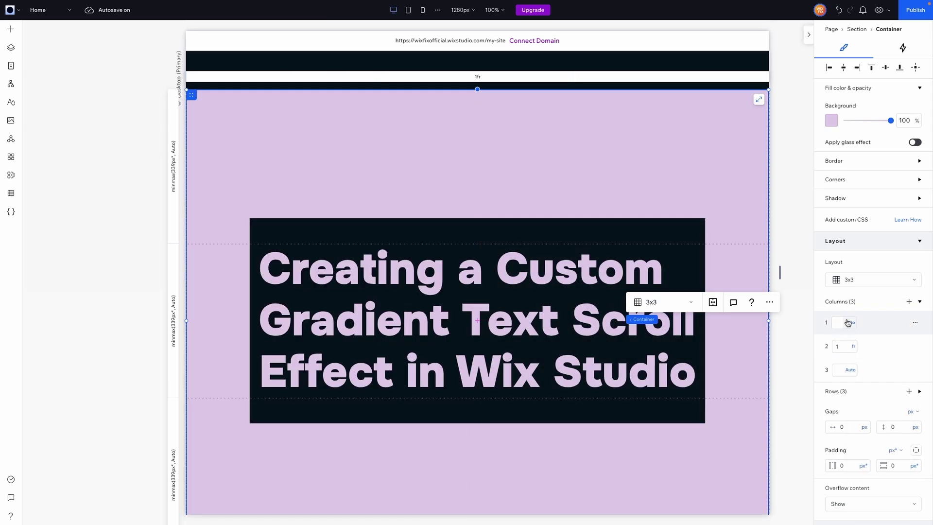
- Set rows 1 and 3 of the 3x3 container to Auto sizing
{"action": "left_click", "coordinate": [838, 392]}
{"action": "scroll", "coordinate": [838, 394], "scroll_direction": "down", "scroll_amount": 1}
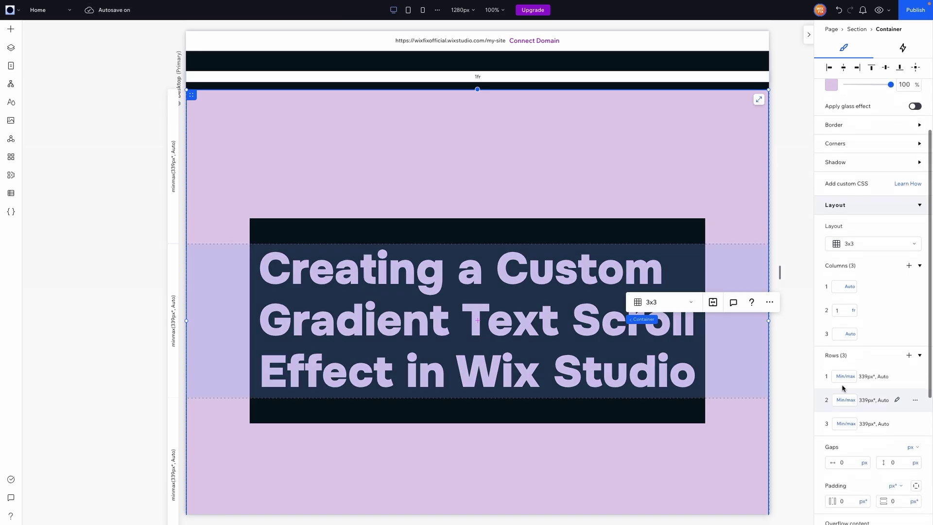
{"action": "left_click", "coordinate": [845, 376]}
{"action": "left_click", "coordinate": [858, 245]}
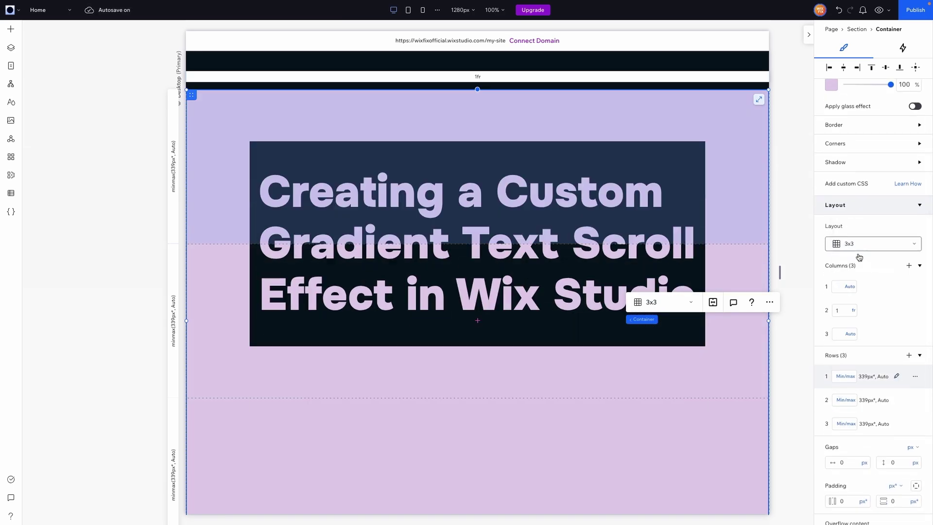
{"action": "left_click", "coordinate": [846, 424]}
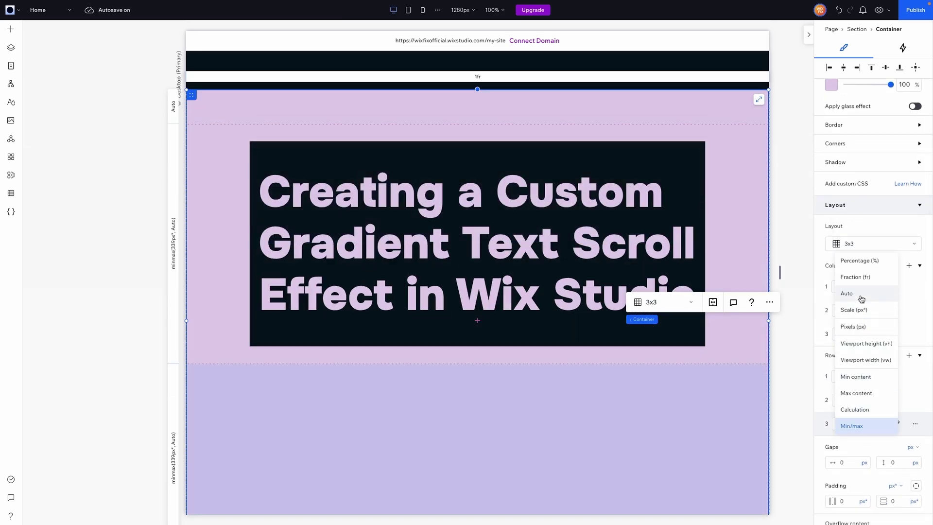
{"action": "left_click", "coordinate": [859, 294]}
- Enable advanced size settings for the text vector art and set its minimum width to 1000 px
{"action": "left_click", "coordinate": [437, 274]}
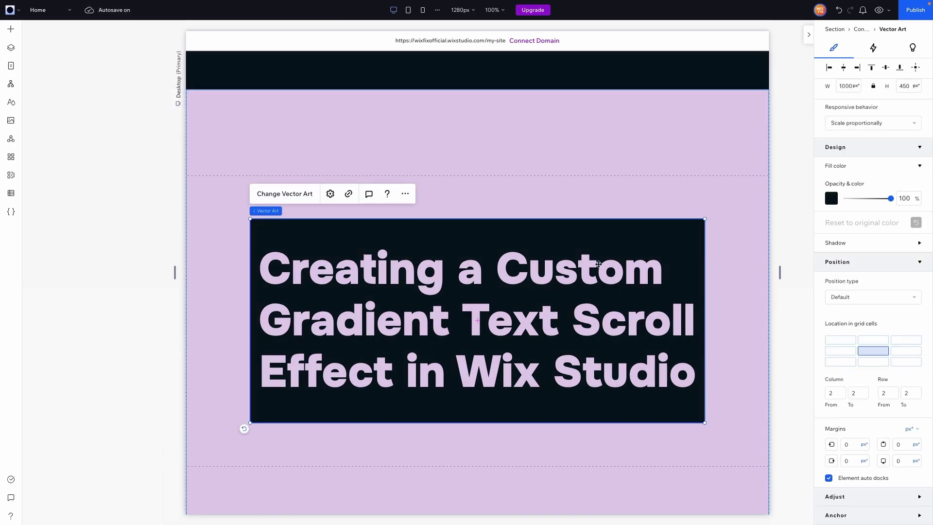
{"action": "scroll", "coordinate": [910, 120], "scroll_direction": "up", "scroll_amount": 1}
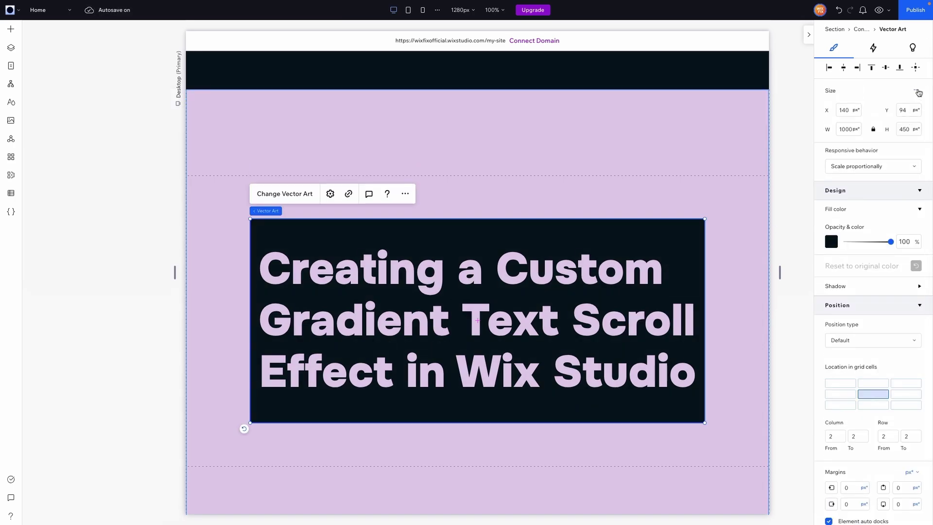
{"action": "left_click", "coordinate": [917, 91]}
{"action": "left_click", "coordinate": [892, 97]}
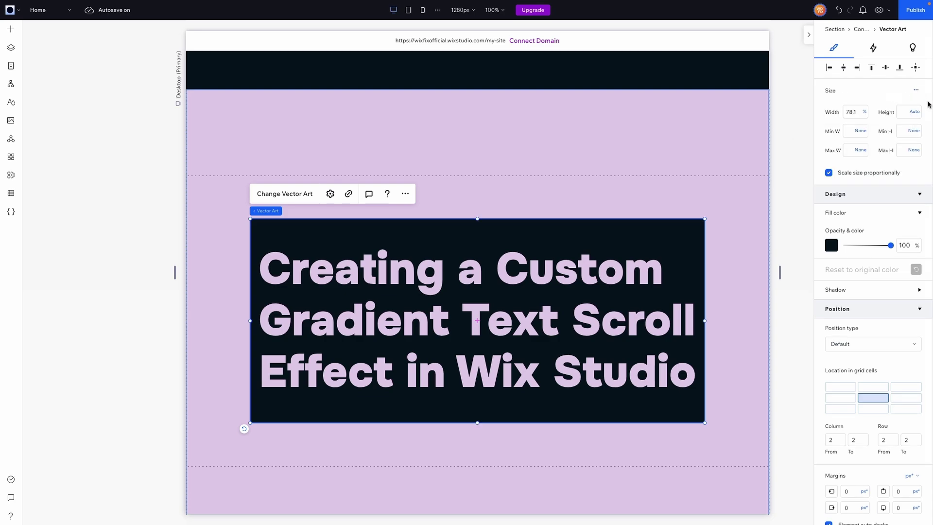
{"action": "left_click", "coordinate": [847, 151]}
{"action": "left_click", "coordinate": [847, 130]}
{"action": "key", "text": "Return"}
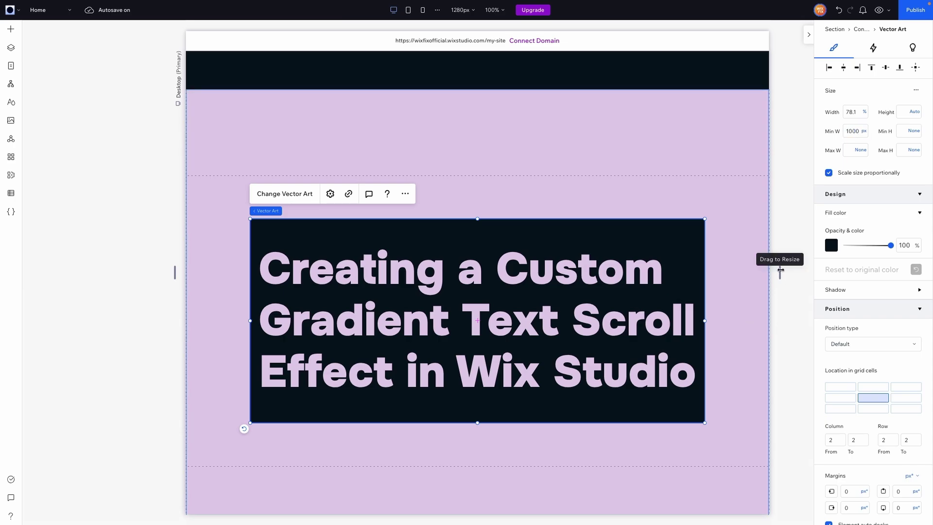
- Turn off the section's max width setting and test how the layout responds by widening and narrowing the canvas
{"action": "left_click_drag", "start_coordinate": [780, 263], "coordinate": [912, 290]}
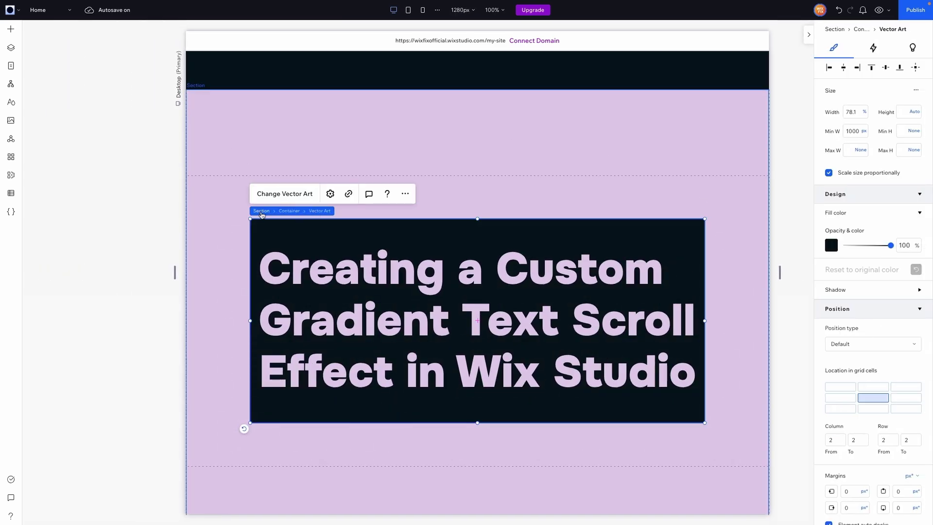
{"action": "left_click", "coordinate": [261, 211]}
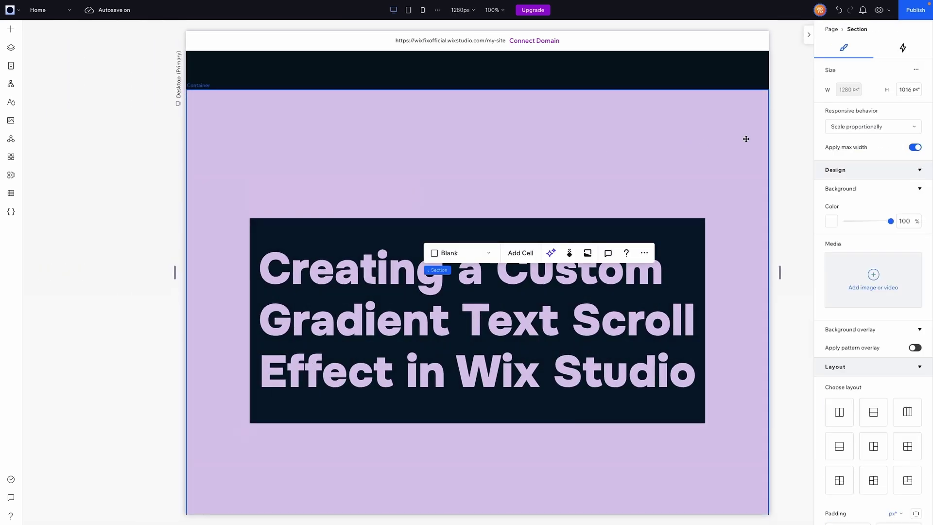
{"action": "left_click", "coordinate": [916, 148]}
{"action": "left_click_drag", "start_coordinate": [779, 271], "coordinate": [927, 273]}
{"action": "left_click_drag", "start_coordinate": [894, 281], "coordinate": [866, 284]}
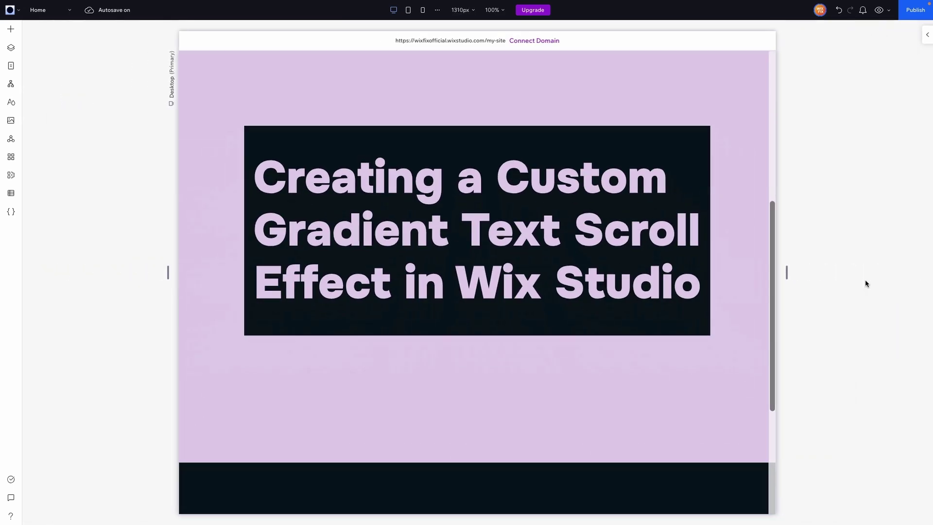
- Set column 2 of the 3x3 container to Max content sizing
{"action": "left_click", "coordinate": [428, 245]}
{"action": "left_click", "coordinate": [240, 250]}
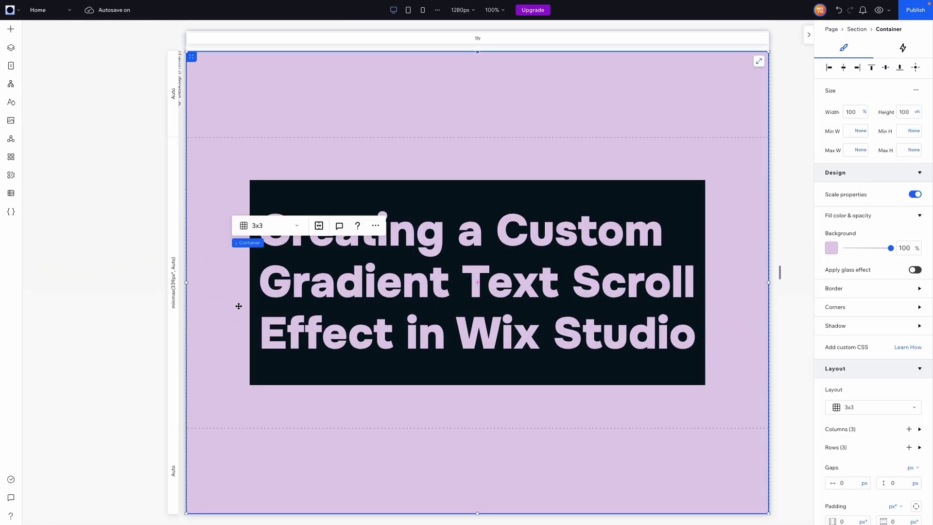
{"action": "left_click", "coordinate": [212, 289]}
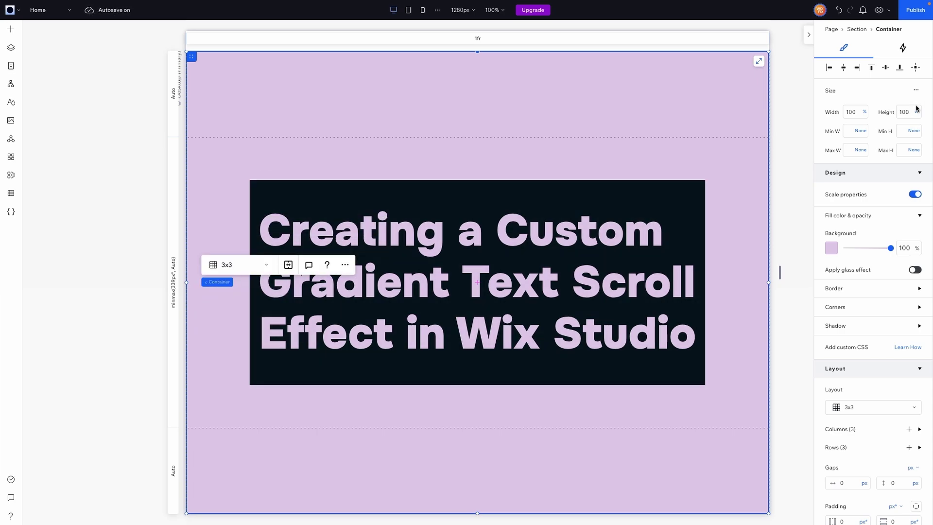
{"action": "scroll", "coordinate": [847, 307], "scroll_direction": "down", "scroll_amount": 3}
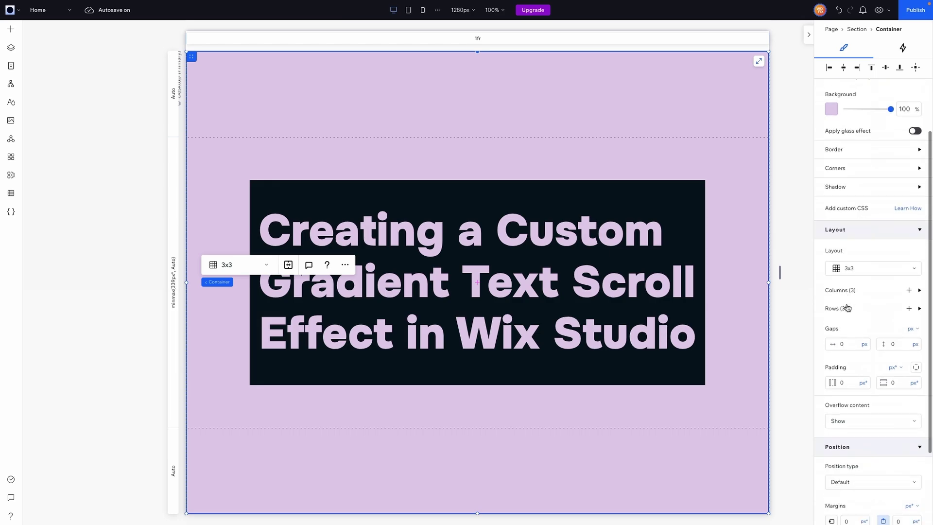
{"action": "left_click", "coordinate": [842, 290]}
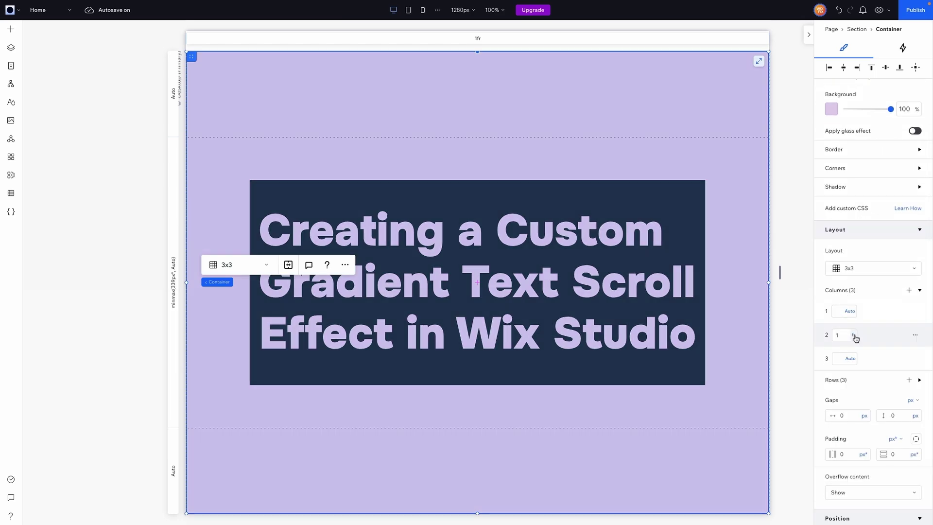
{"action": "left_click", "coordinate": [854, 336]}
{"action": "left_click", "coordinate": [868, 454]}
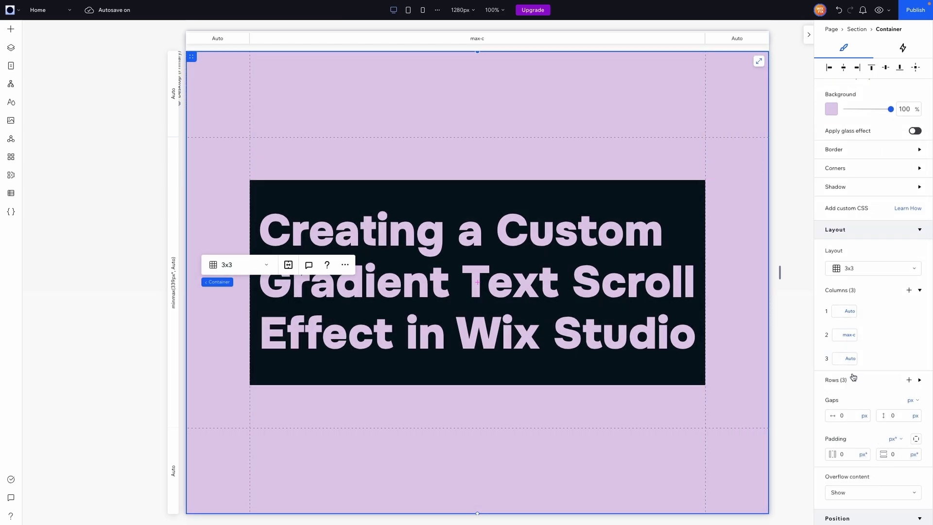
- Set row 2 of the 3x3 container to Max content sizing
{"action": "left_click", "coordinate": [853, 378]}
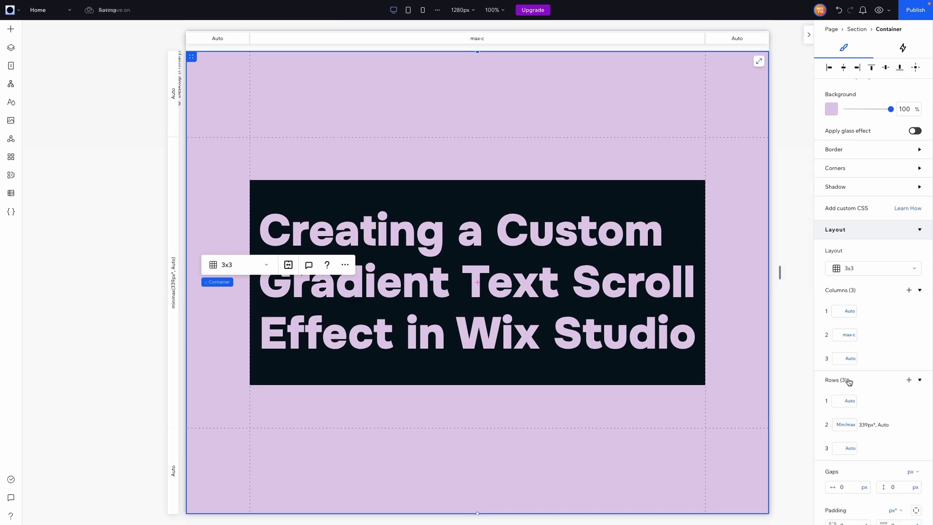
{"action": "left_click", "coordinate": [850, 423]}
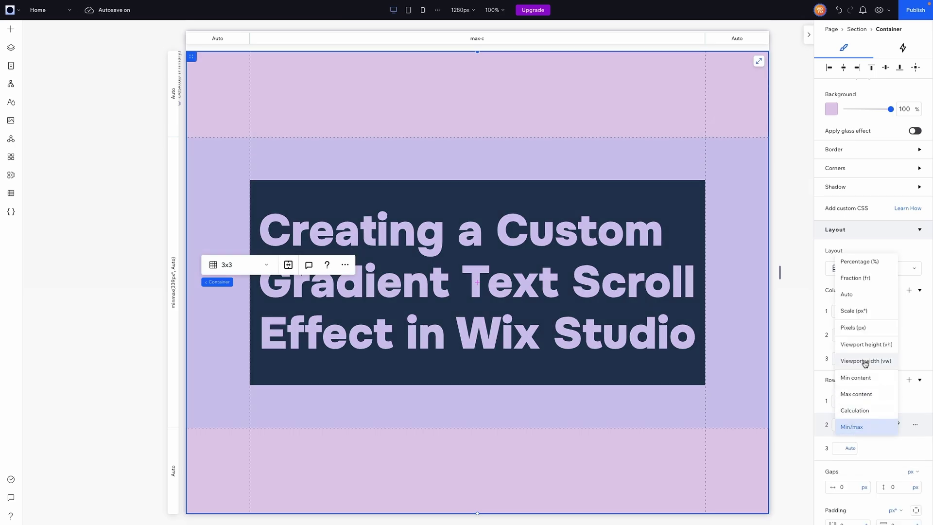
{"action": "left_click", "coordinate": [859, 394]}
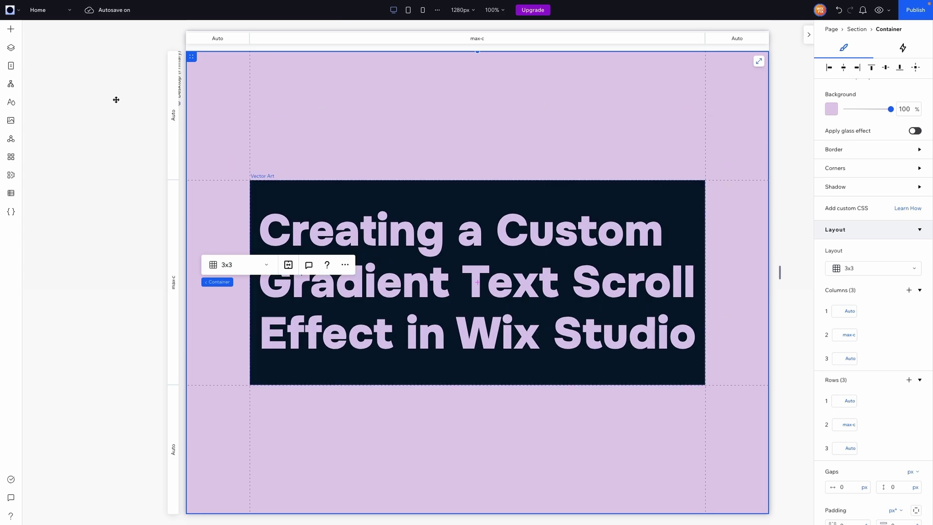
- Add a new blank container to the top row of the 3x3 container, above the text artwork
{"action": "left_click", "coordinate": [11, 28]}
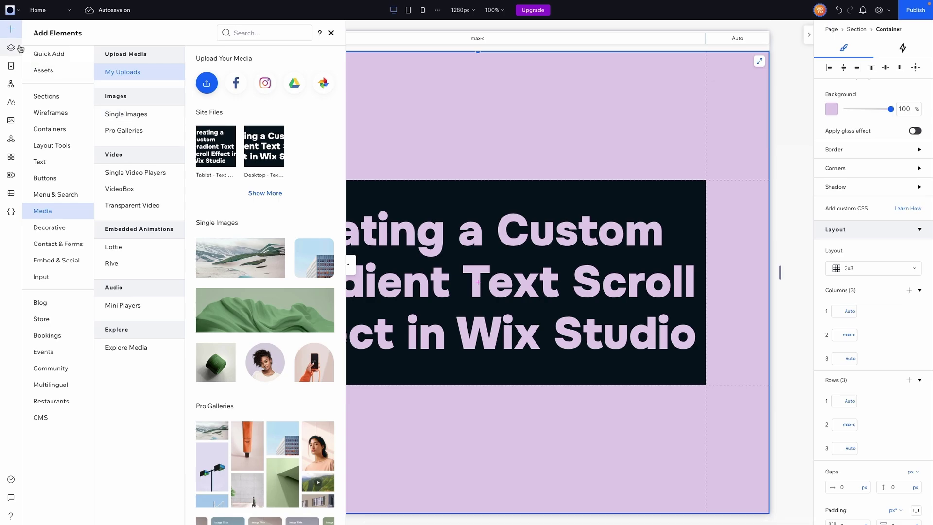
{"action": "left_click", "coordinate": [49, 53]}
{"action": "left_click_drag", "start_coordinate": [173, 128], "coordinate": [290, 117]}
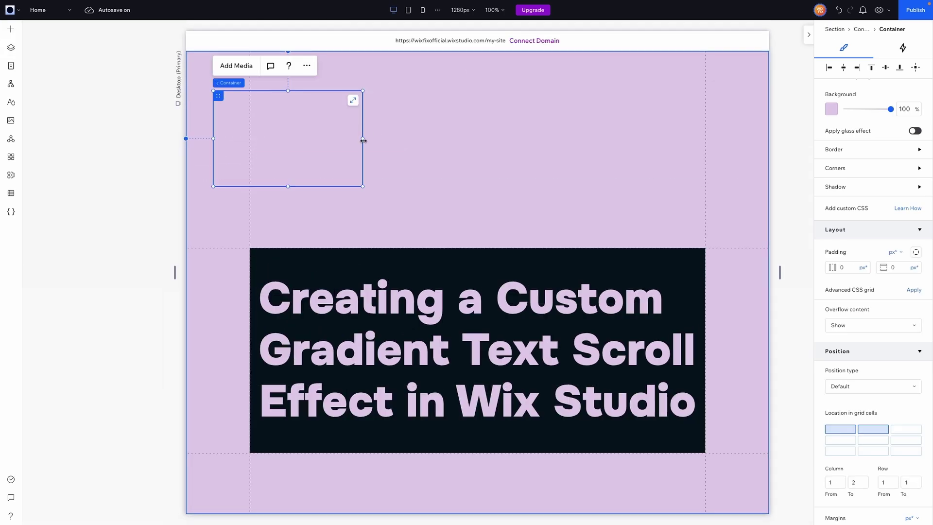
- Stretch the new container across all three columns of the top row and fill it with the dark theme color #03101A
{"action": "left_click_drag", "start_coordinate": [362, 139], "coordinate": [740, 138]}
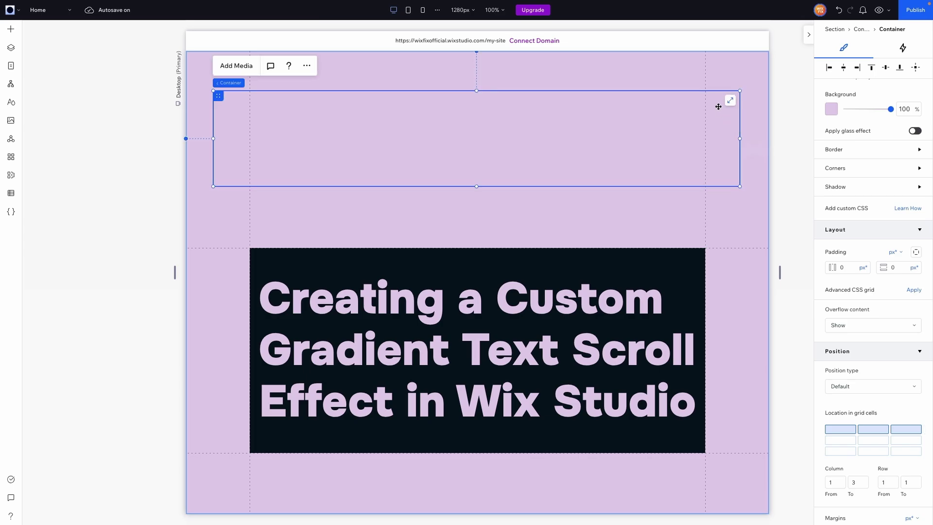
{"action": "left_click", "coordinate": [731, 101]}
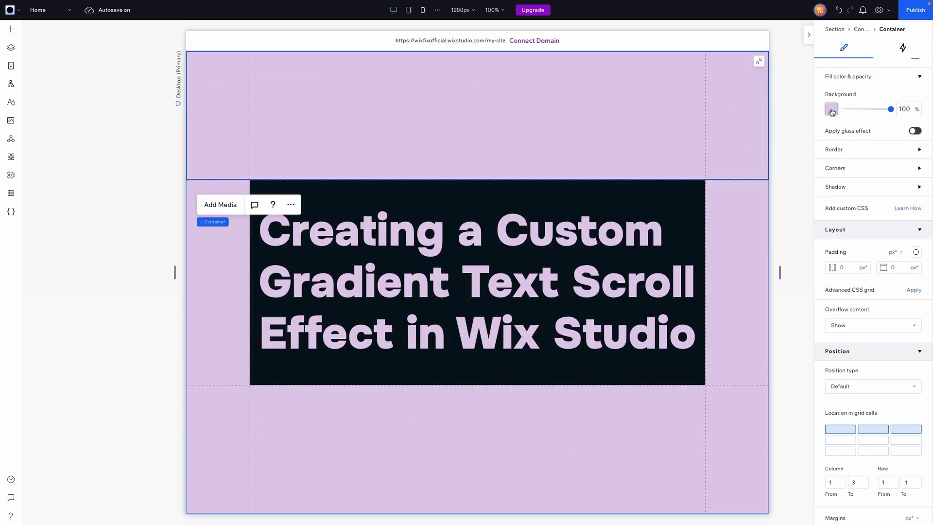
{"action": "left_click", "coordinate": [831, 110]}
{"action": "left_click", "coordinate": [905, 191]}
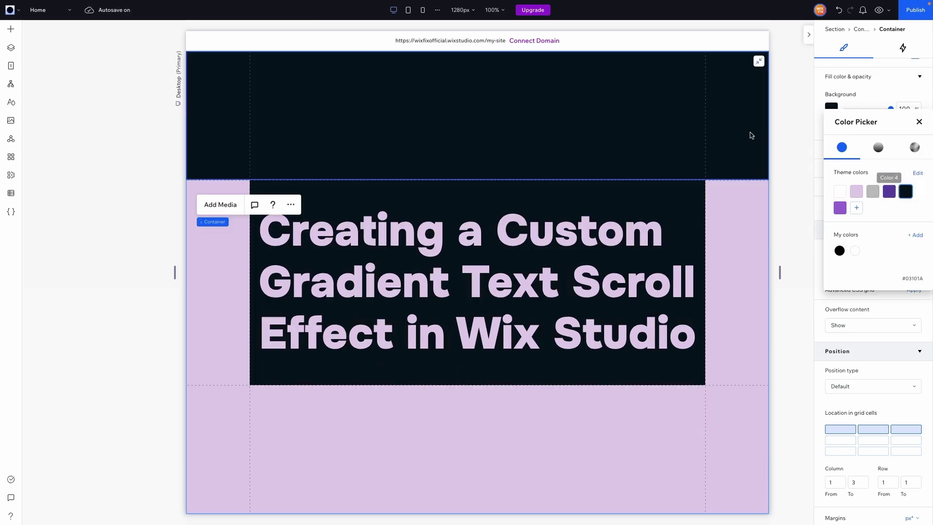
{"action": "left_click", "coordinate": [731, 124]}
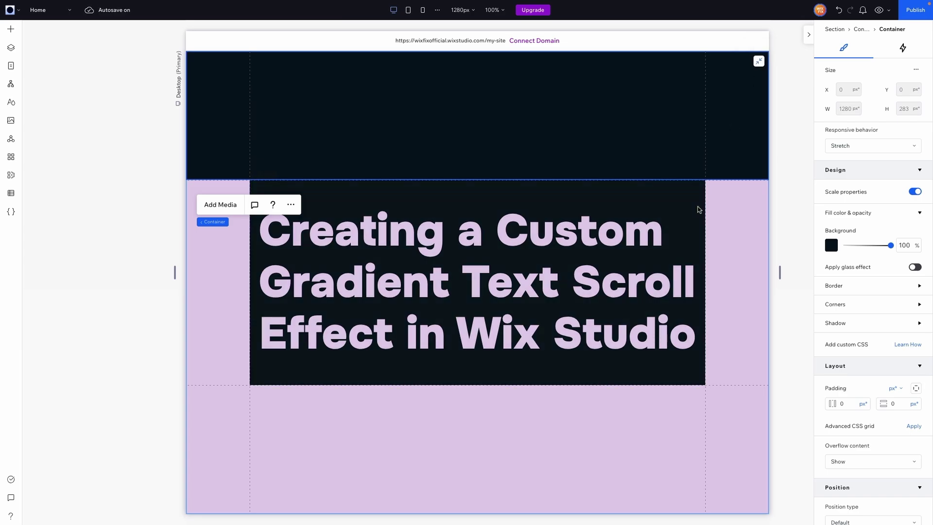
- Duplicate the dark top container and stretch the copy across all three columns of the bottom row
{"action": "key", "text": "ctrl+d"}
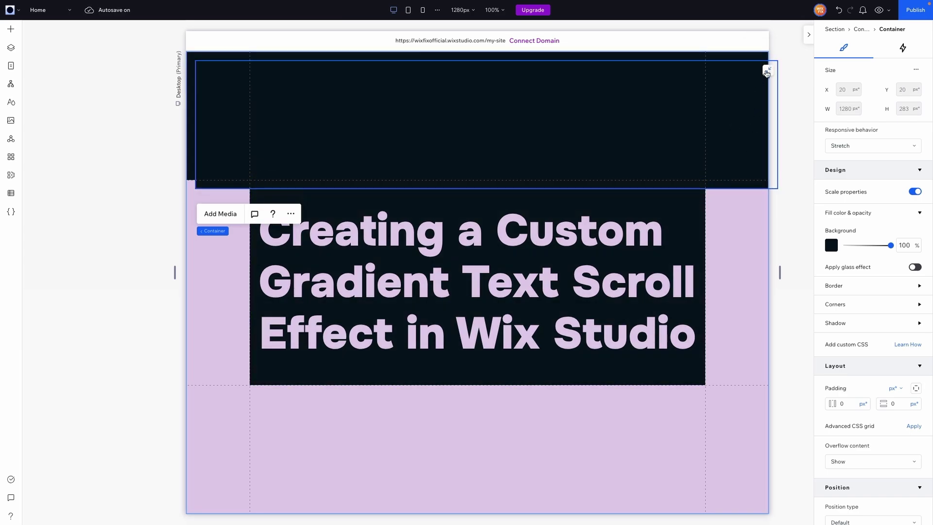
{"action": "left_click", "coordinate": [766, 73]}
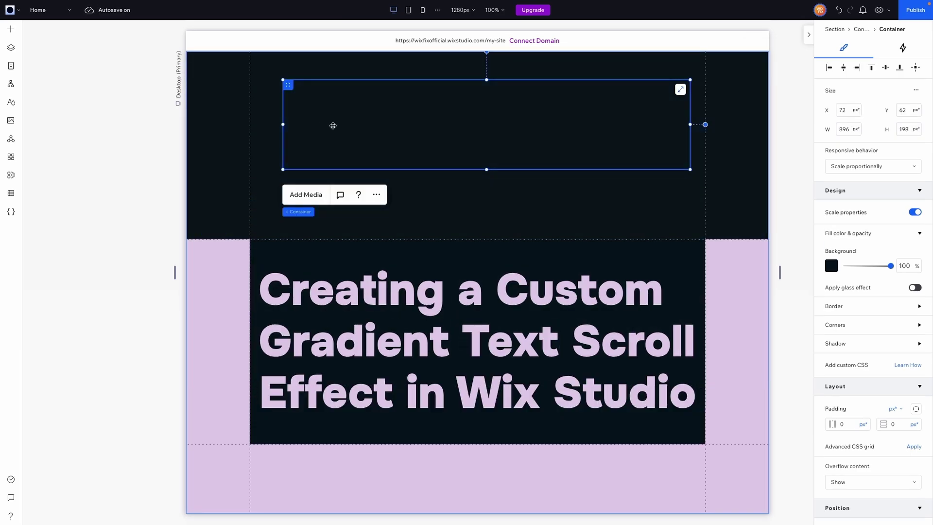
{"action": "left_click_drag", "start_coordinate": [379, 122], "coordinate": [312, 485]}
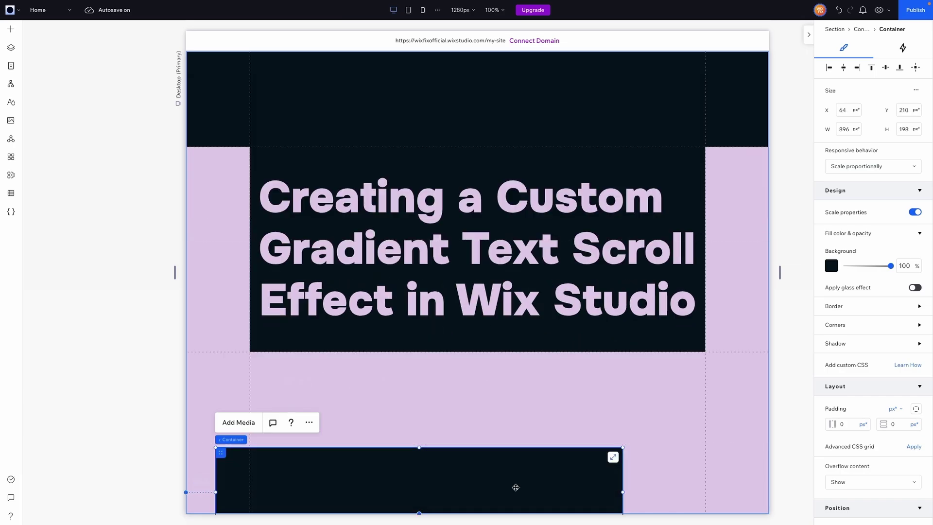
{"action": "left_click_drag", "start_coordinate": [622, 492], "coordinate": [722, 466]}
{"action": "left_click", "coordinate": [721, 457]}
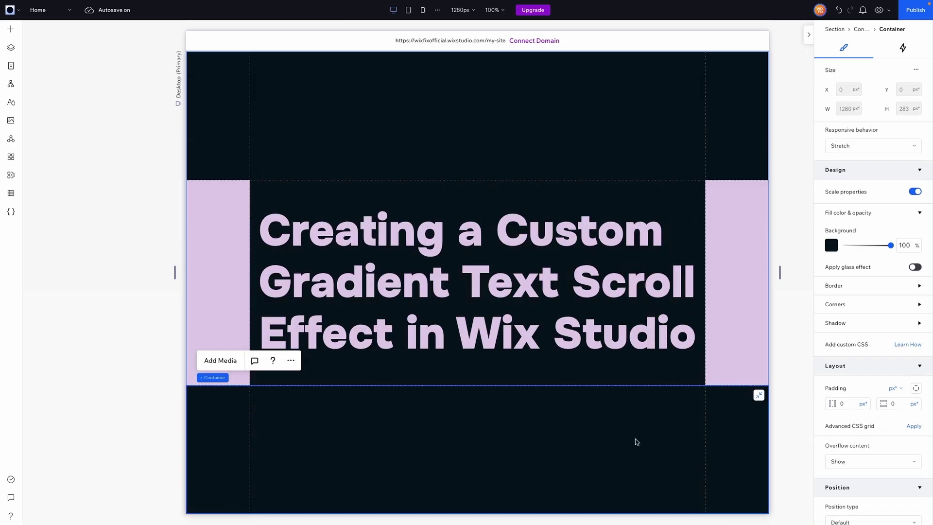
- Duplicate the dark bottom container and stretch the copy over column 3, spanning rows 1 to 3
{"action": "key", "text": "ctrl+d"}
{"action": "left_click", "coordinate": [767, 408]}
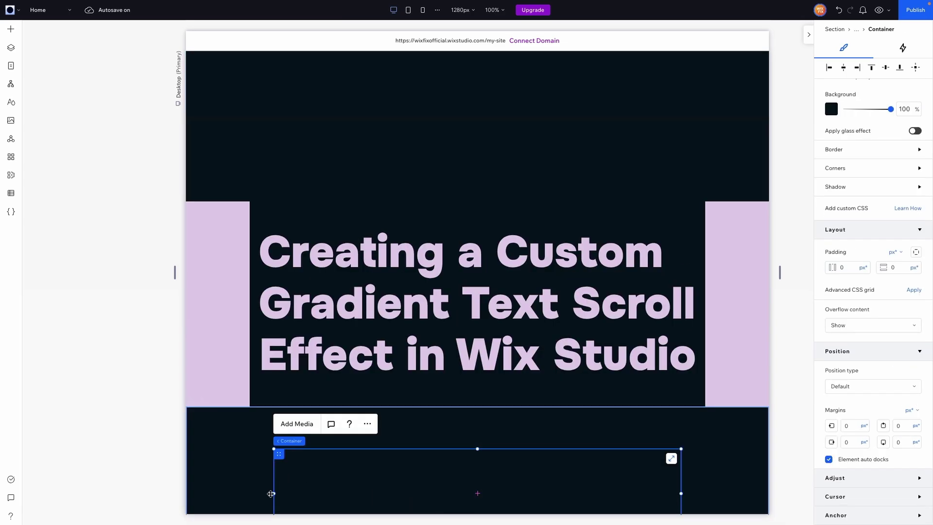
{"action": "left_click_drag", "start_coordinate": [270, 493], "coordinate": [737, 289]}
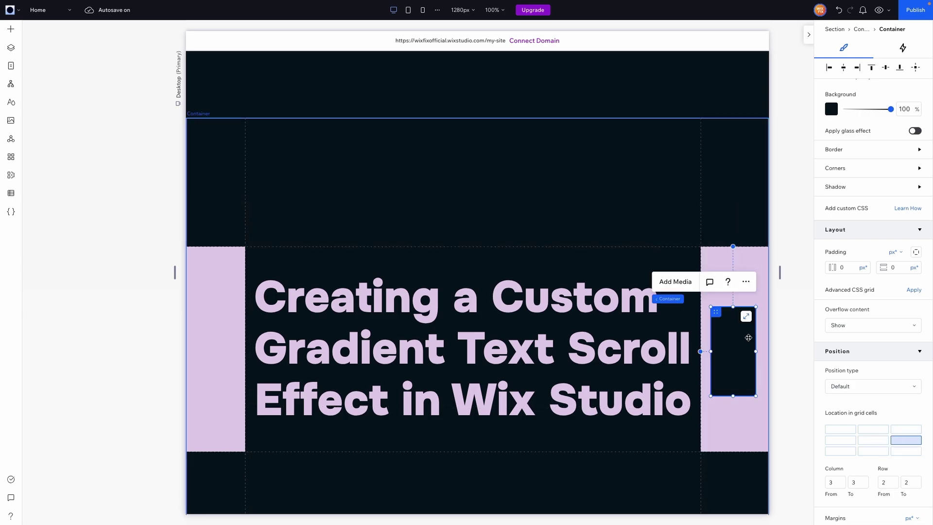
{"action": "left_click", "coordinate": [745, 317]}
{"action": "left_click", "coordinate": [903, 430]}
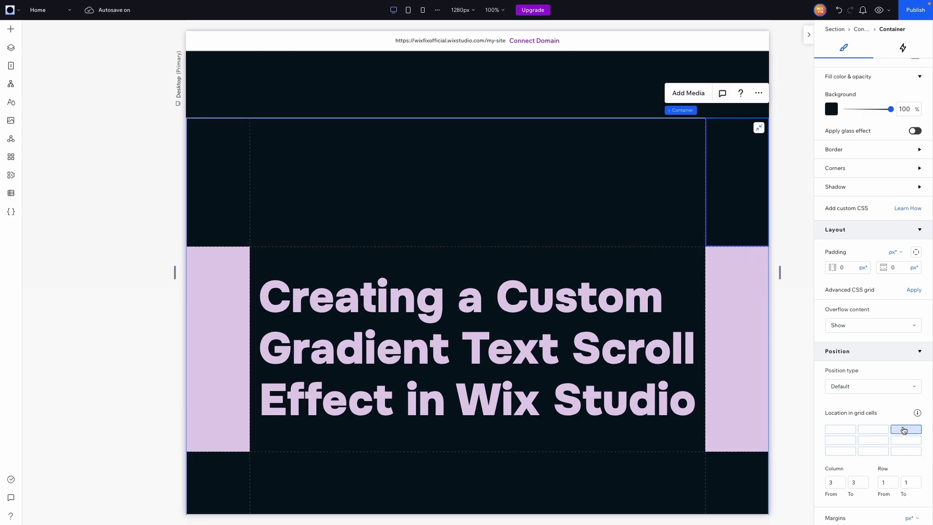
{"action": "left_click", "coordinate": [906, 454]}
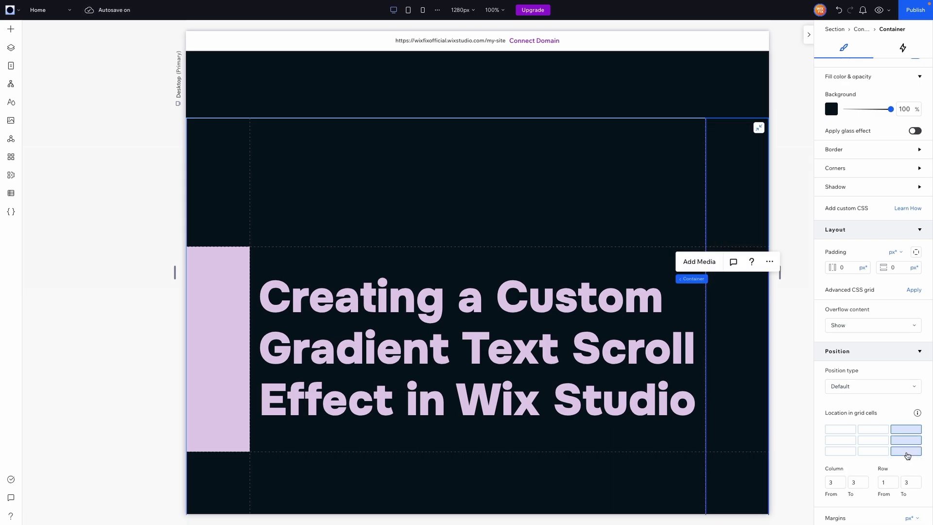
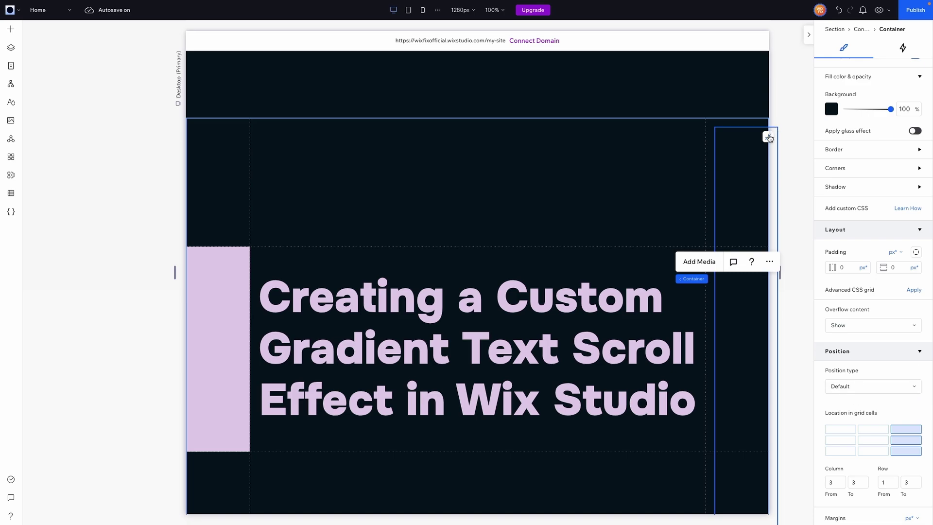
- Place a duplicate of the column 3 container in column 1 and stretch it to fill rows 1 to 3
{"action": "left_click", "coordinate": [768, 138]}
{"action": "left_click", "coordinate": [836, 430]}
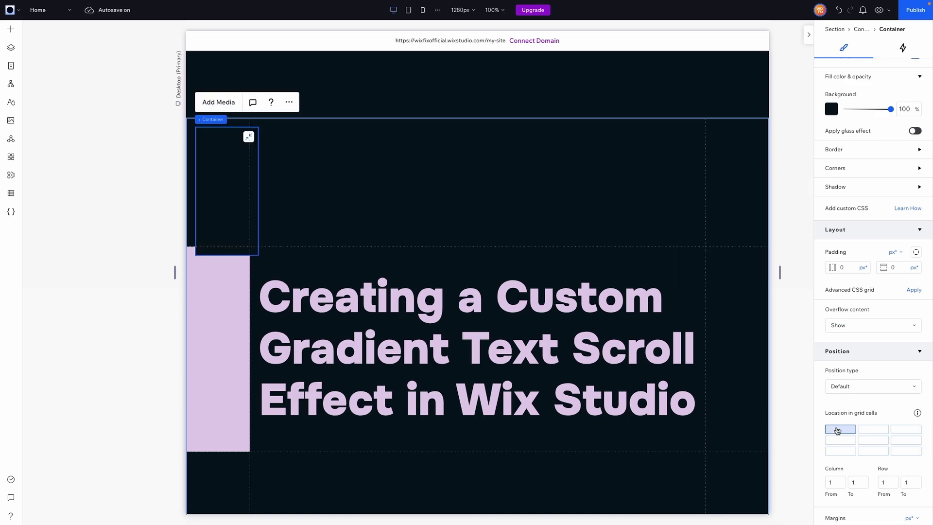
{"action": "left_click_drag", "start_coordinate": [836, 430], "coordinate": [839, 451]}
{"action": "left_click", "coordinate": [247, 137]}
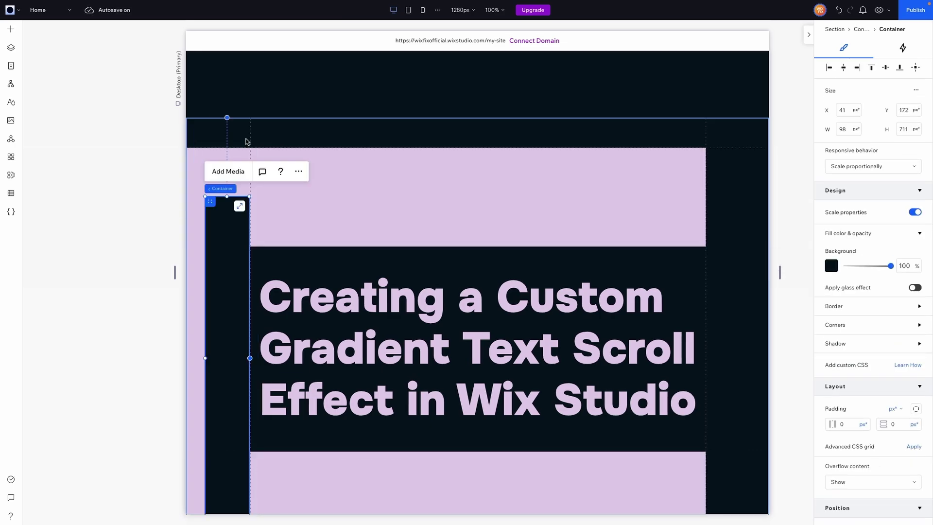
{"action": "left_click", "coordinate": [239, 207]}
- Set the background opacity of the parent 3x3 container to 0%
{"action": "scroll", "coordinate": [903, 401], "scroll_direction": "down", "scroll_amount": 3}
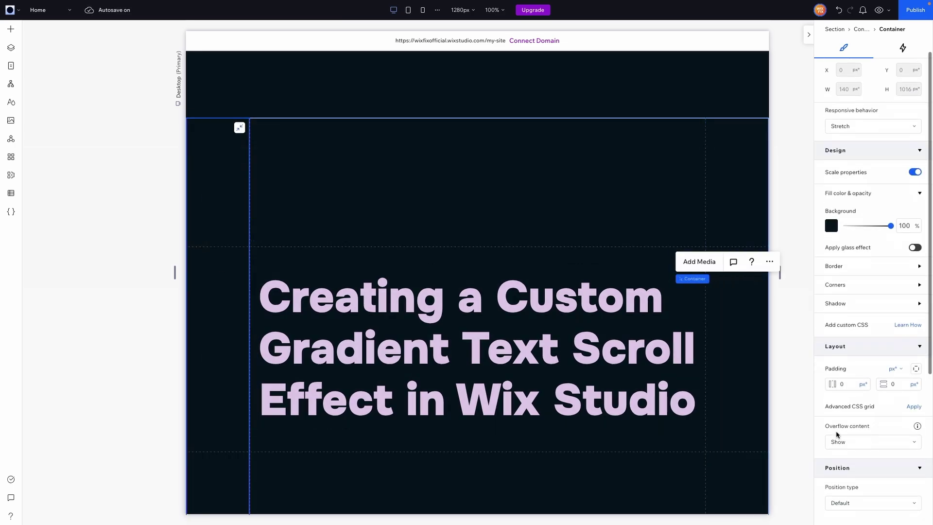
{"action": "scroll", "coordinate": [211, 418], "scroll_direction": "up", "scroll_amount": 1}
{"action": "scroll", "coordinate": [214, 419], "scroll_direction": "down", "scroll_amount": 4}
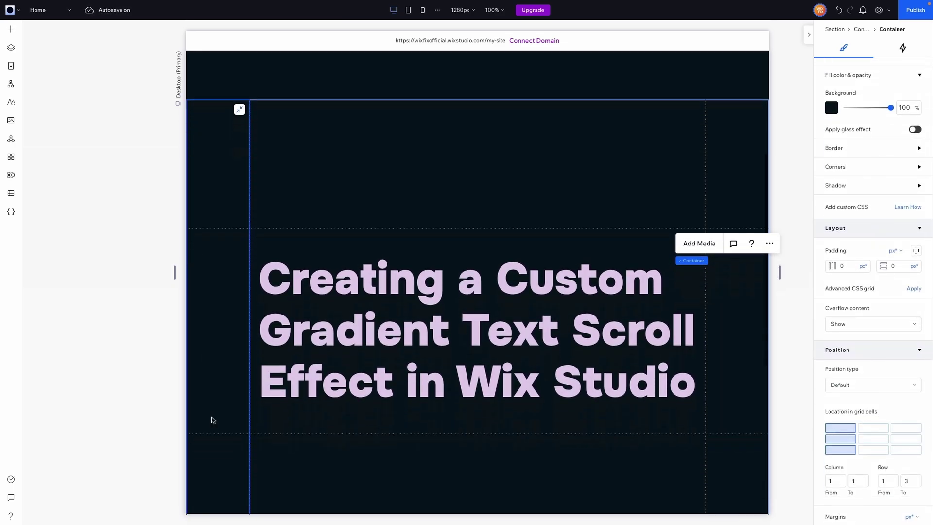
{"action": "scroll", "coordinate": [388, 293], "scroll_direction": "up", "scroll_amount": 2}
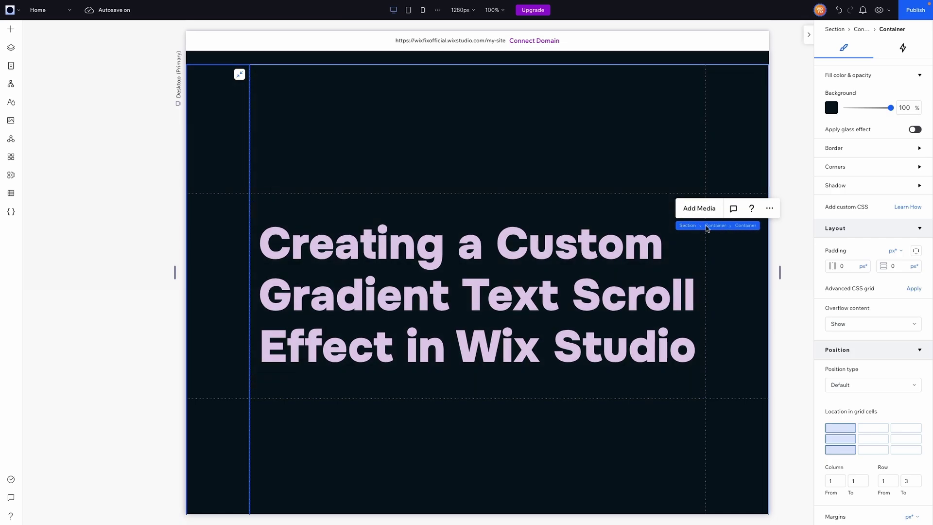
{"action": "left_click", "coordinate": [692, 225]}
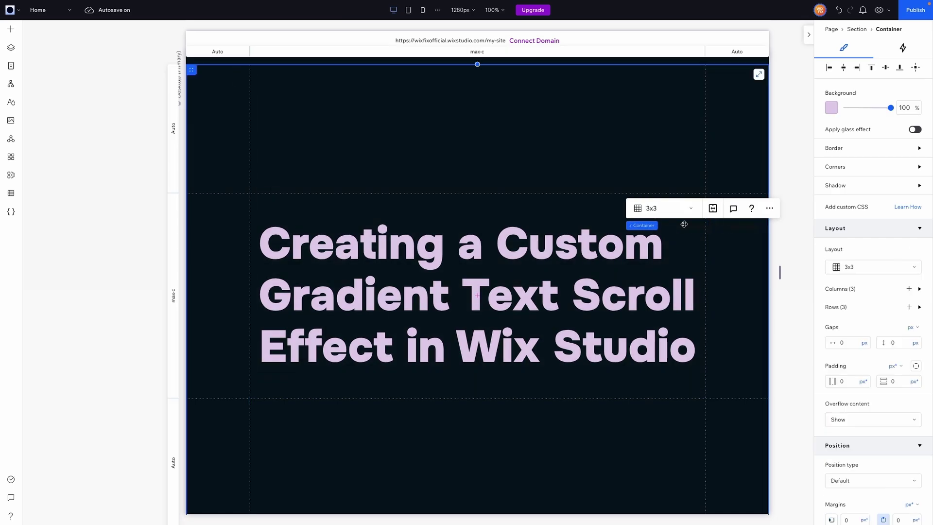
{"action": "left_click", "coordinate": [902, 107]}
{"action": "type", "text": "0"}
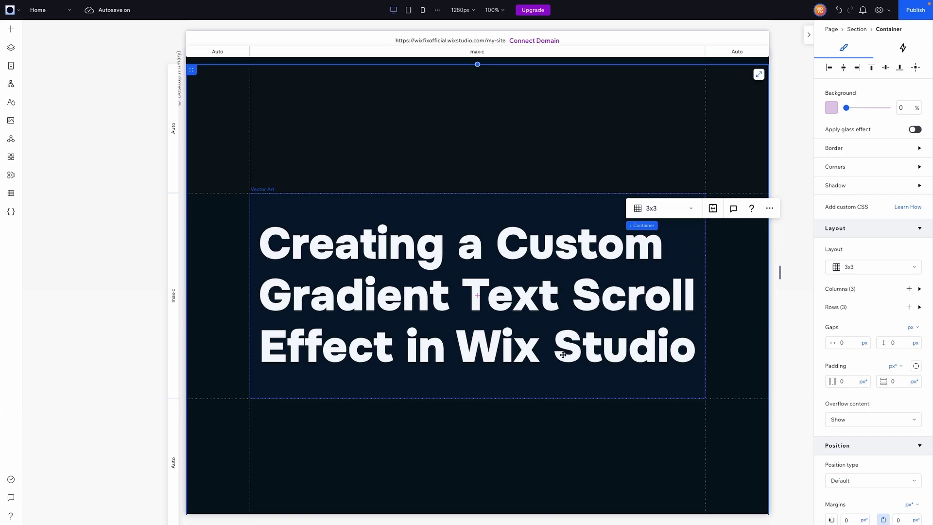
- Set the 3x3 container's position type to Sticky
{"action": "scroll", "coordinate": [864, 313], "scroll_direction": "down", "scroll_amount": 2}
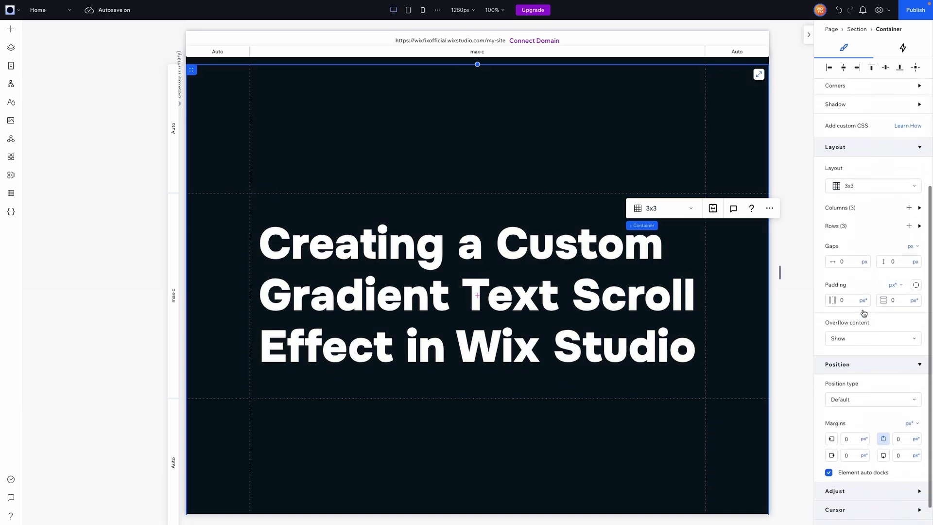
{"action": "left_click", "coordinate": [835, 385]}
{"action": "left_click", "coordinate": [849, 408]}
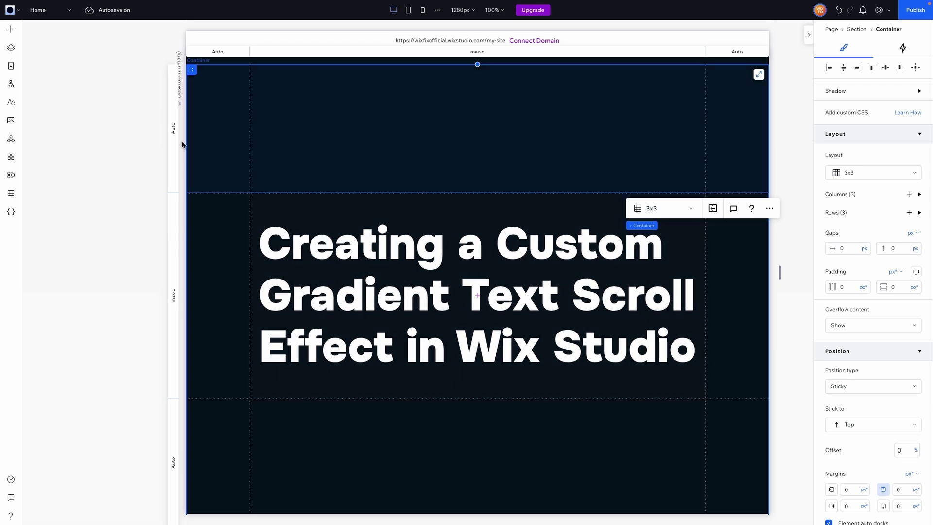
- Make the hidden Gradient container visible again in the layer list
{"action": "left_click", "coordinate": [11, 49]}
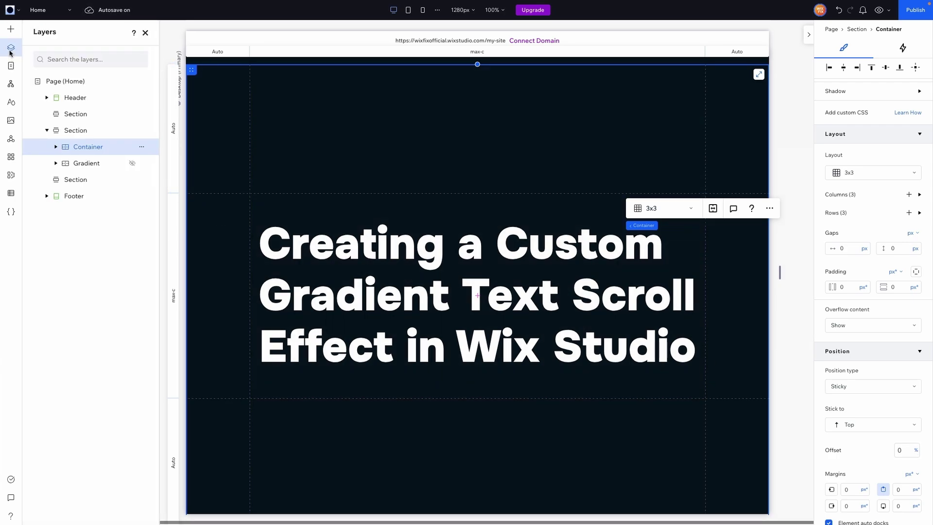
{"action": "left_click", "coordinate": [132, 165]}
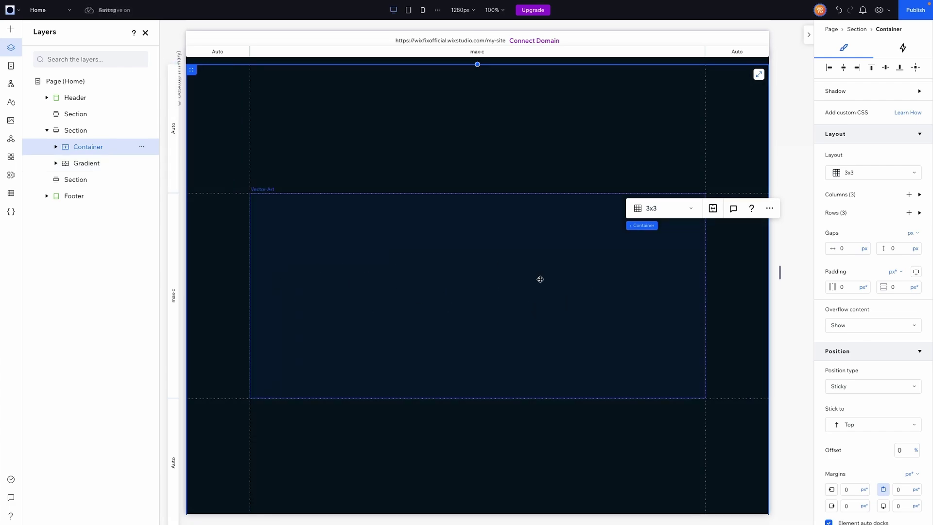
{"action": "double_click", "coordinate": [89, 146]}
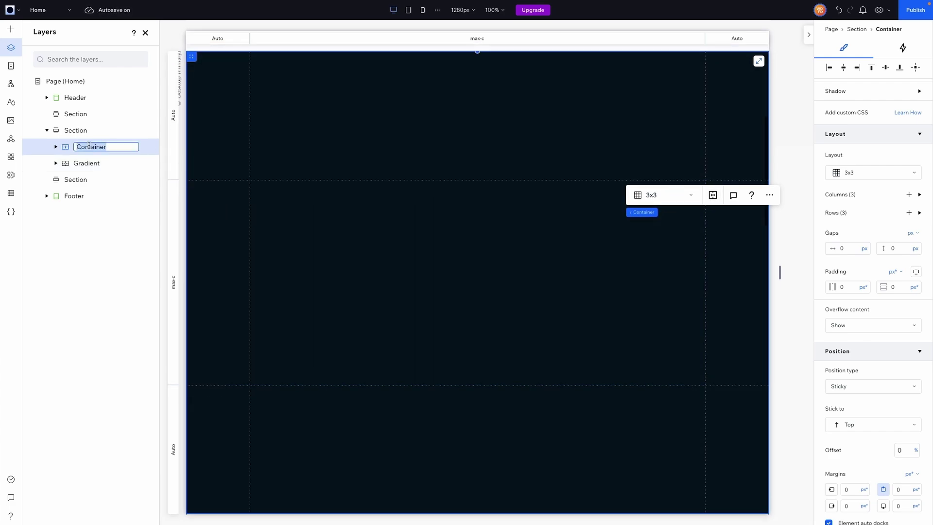
- Select the Gradient container and examine how it lines up with the text container along the section
{"action": "left_click", "coordinate": [87, 162]}
{"action": "left_click", "coordinate": [87, 162]}
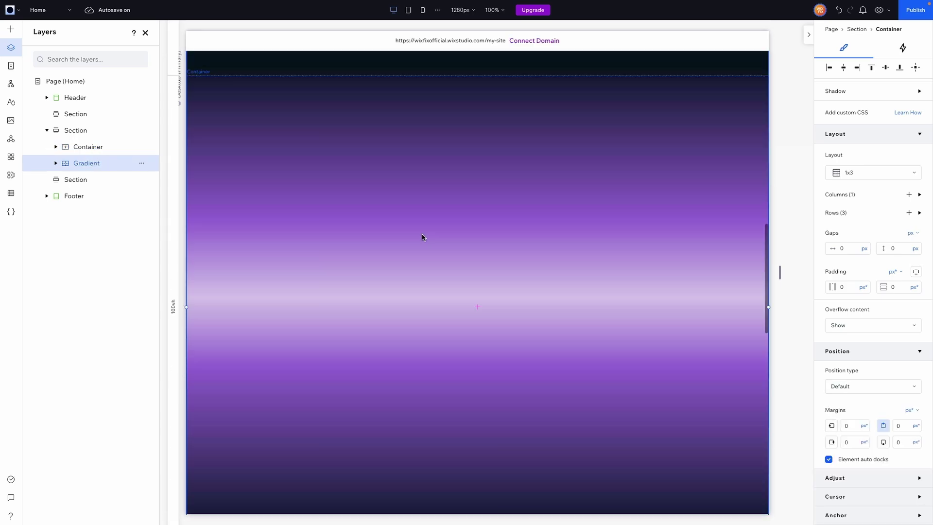
{"action": "scroll", "coordinate": [519, 238], "scroll_direction": "up", "scroll_amount": 10}
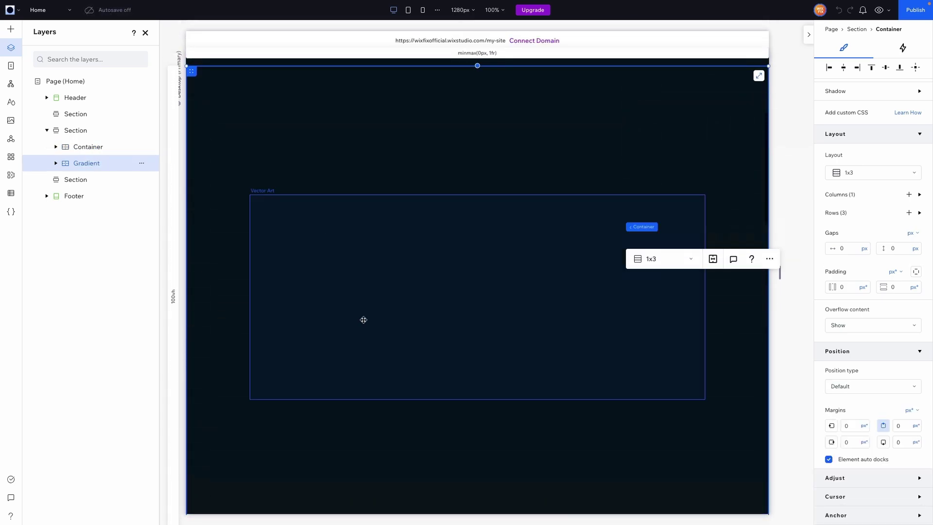
{"action": "scroll", "coordinate": [482, 278], "scroll_direction": "down", "scroll_amount": 4}
{"action": "scroll", "coordinate": [483, 278], "scroll_direction": "up", "scroll_amount": 1}
{"action": "scroll", "coordinate": [481, 273], "scroll_direction": "down", "scroll_amount": 12}
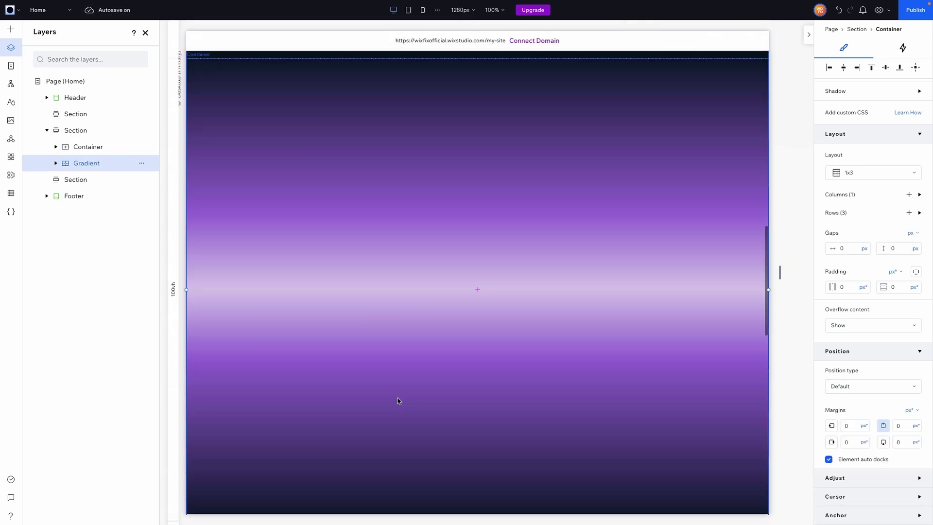
{"action": "scroll", "coordinate": [456, 354], "scroll_direction": "up", "scroll_amount": 10}
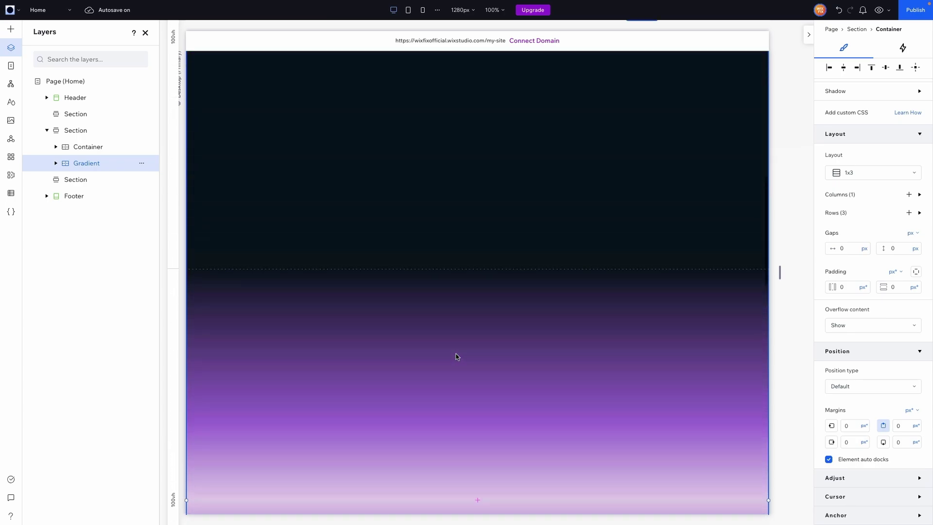
{"action": "scroll", "coordinate": [456, 356], "scroll_direction": "down", "scroll_amount": 5}
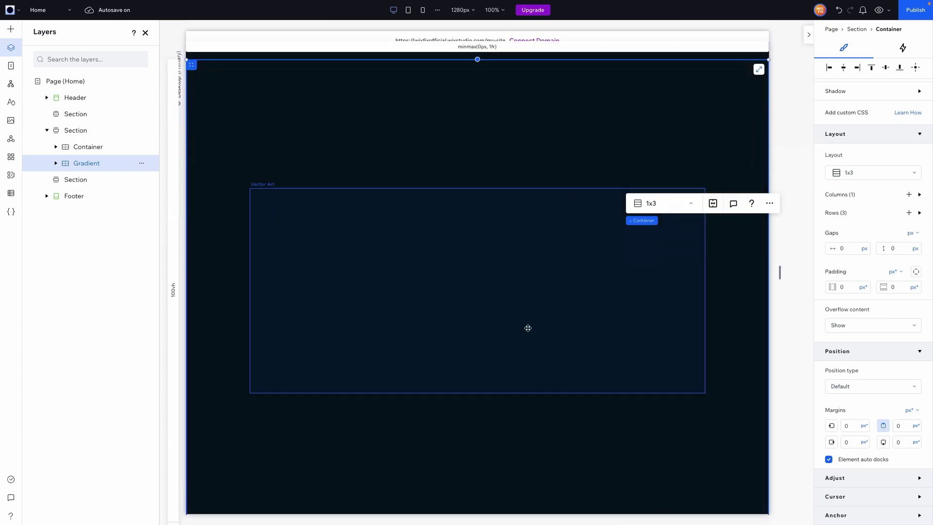
- Rename the 3x3 container layer to "Text Gradient"
{"action": "left_click", "coordinate": [91, 148]}
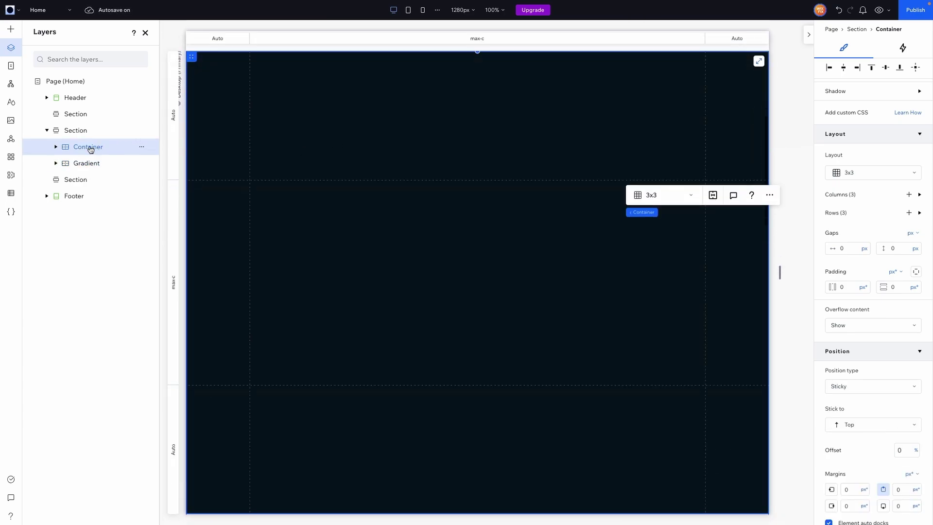
{"action": "double_click", "coordinate": [89, 147]}
{"action": "type", "text": "Tex"}
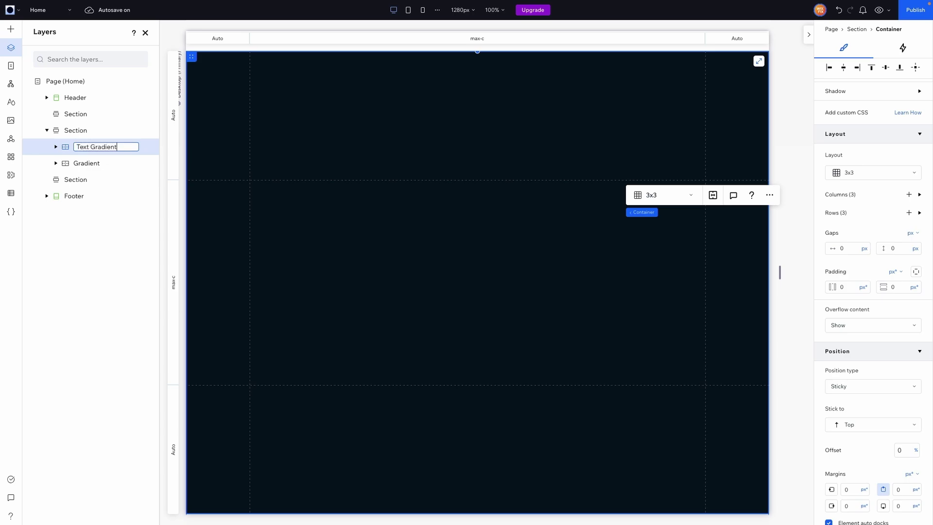
{"action": "type", "text": "t Gradient"}
{"action": "key", "text": "Return"}
{"action": "scroll", "coordinate": [469, 191], "scroll_direction": "up", "scroll_amount": 3}
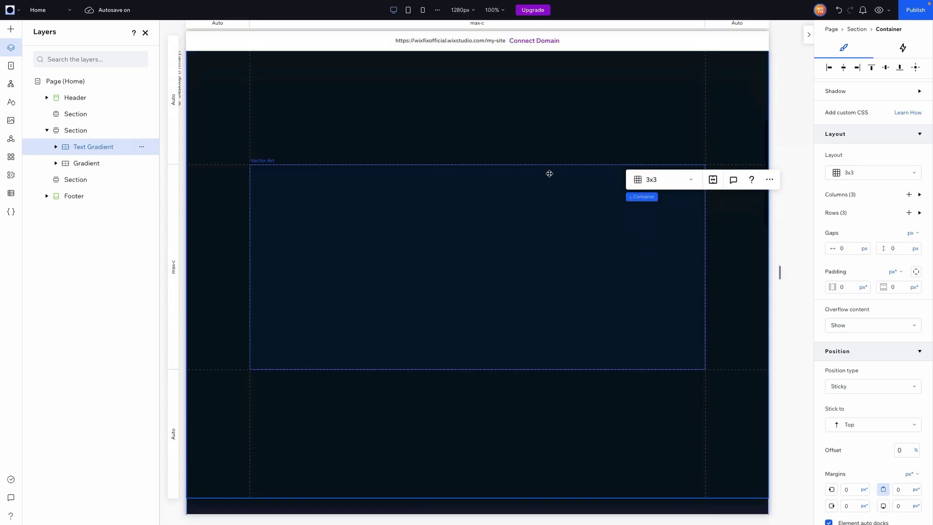
{"action": "scroll", "coordinate": [581, 215], "scroll_direction": "down", "scroll_amount": 5}
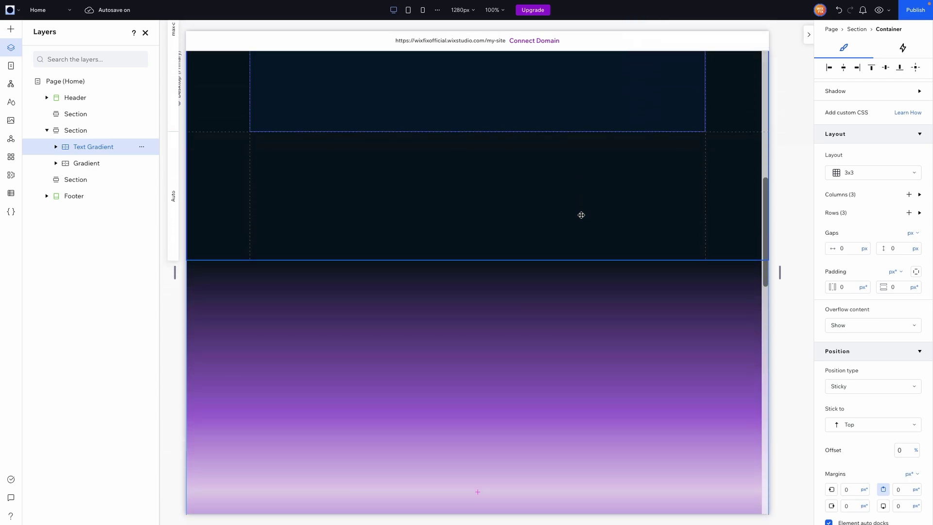
{"action": "scroll", "coordinate": [581, 215], "scroll_direction": "down", "scroll_amount": 9}
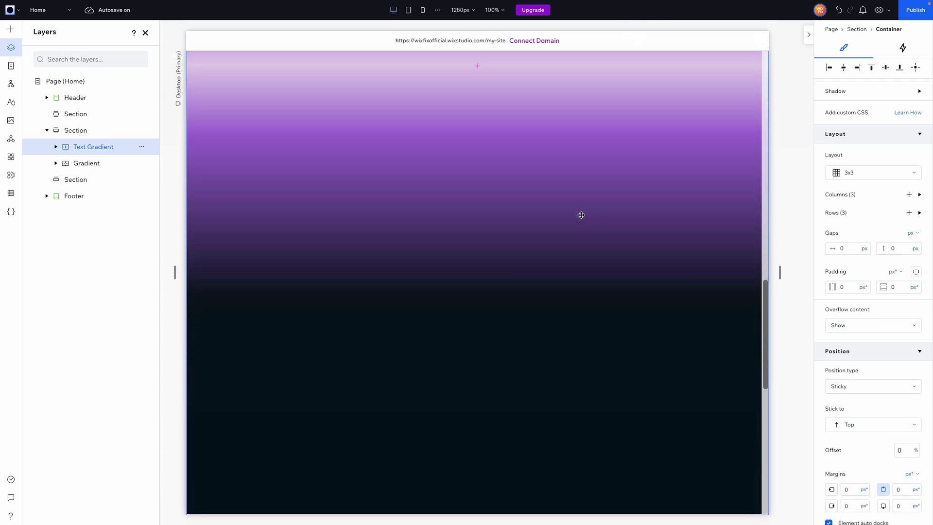
- Preview the site and scroll through the section to examine how the gradient moves behind the cut-out text
{"action": "scroll", "coordinate": [581, 214], "scroll_direction": "down", "scroll_amount": 5}
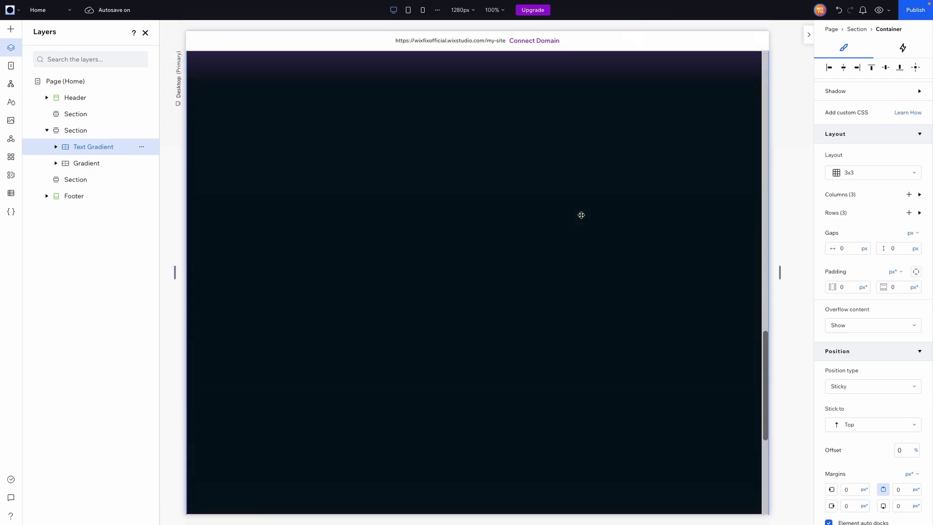
{"action": "scroll", "coordinate": [581, 214], "scroll_direction": "up", "scroll_amount": 15}
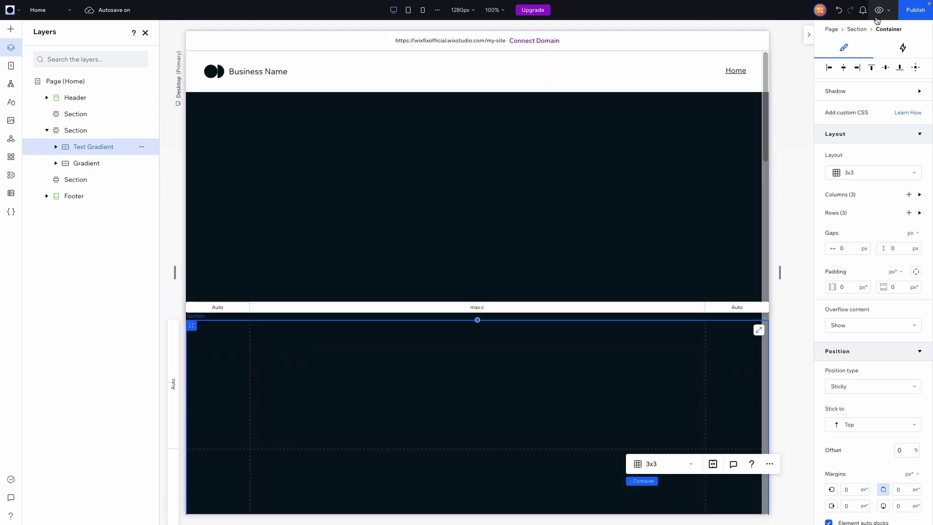
{"action": "left_click", "coordinate": [878, 18]}
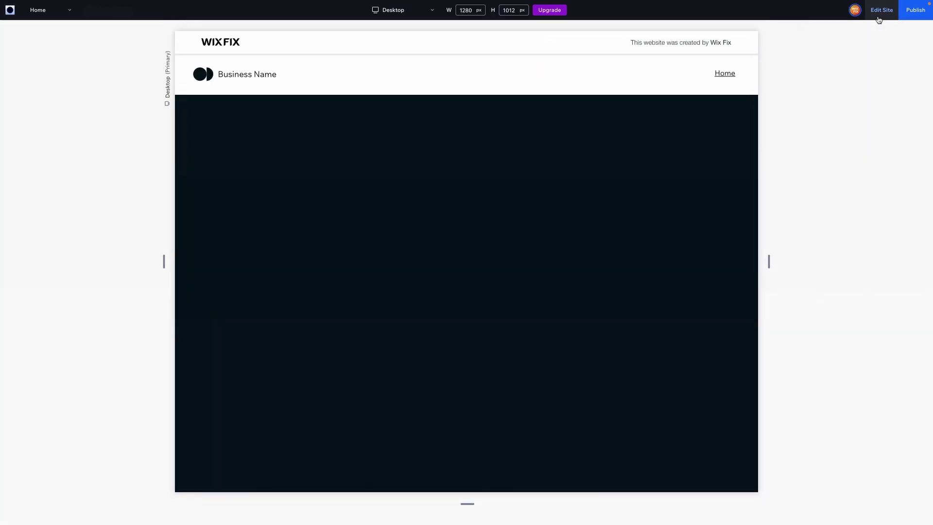
{"action": "scroll", "coordinate": [675, 277], "scroll_direction": "down", "scroll_amount": 1}
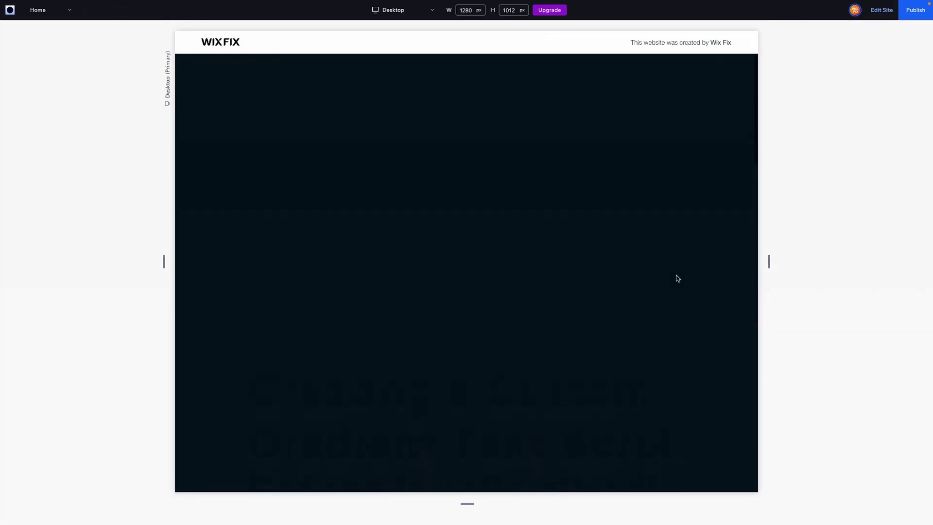
{"action": "scroll", "coordinate": [678, 278], "scroll_direction": "down", "scroll_amount": 4}
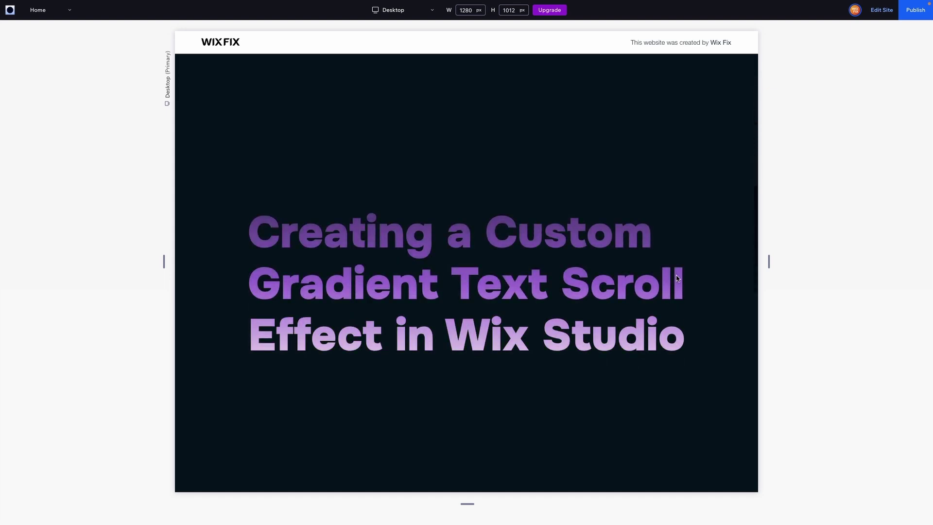
{"action": "scroll", "coordinate": [677, 278], "scroll_direction": "down", "scroll_amount": 3}
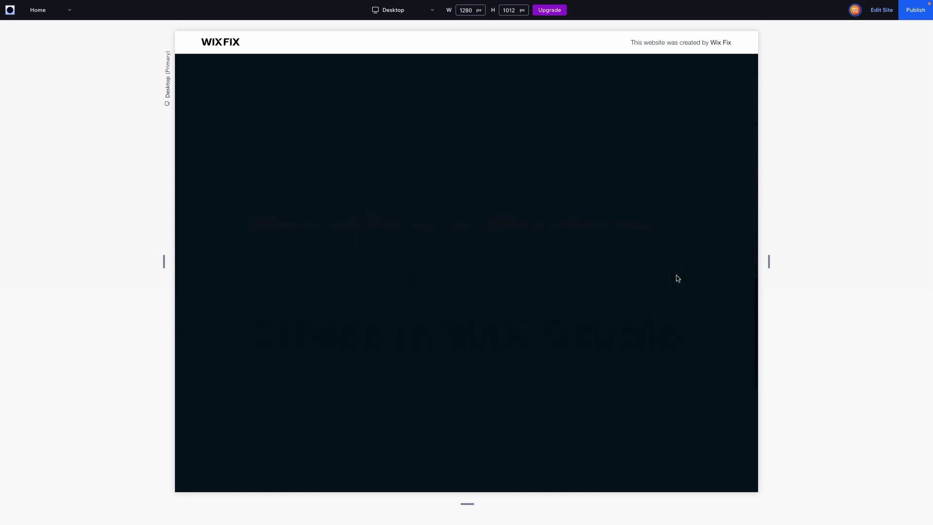
{"action": "scroll", "coordinate": [676, 278], "scroll_direction": "down", "scroll_amount": 2}
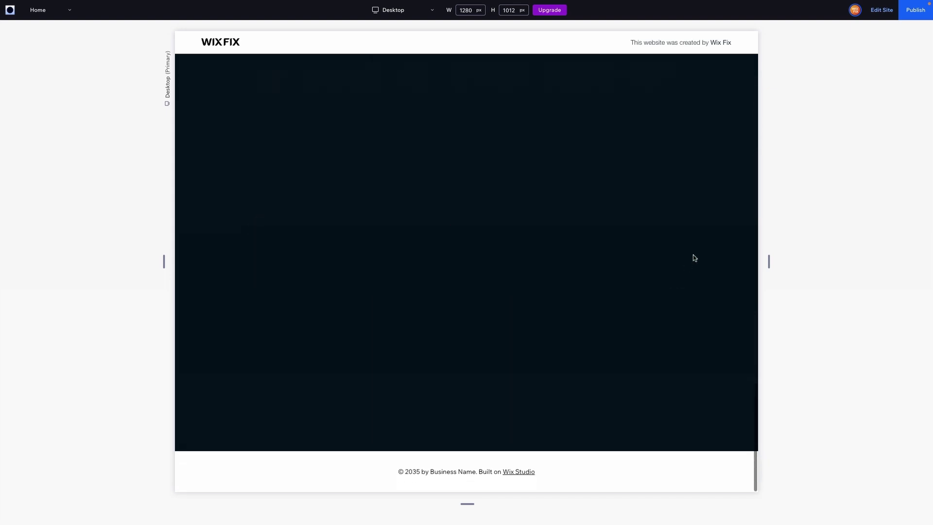
{"action": "scroll", "coordinate": [694, 257], "scroll_direction": "up", "scroll_amount": 3}
{"action": "scroll", "coordinate": [692, 258], "scroll_direction": "up", "scroll_amount": 5}
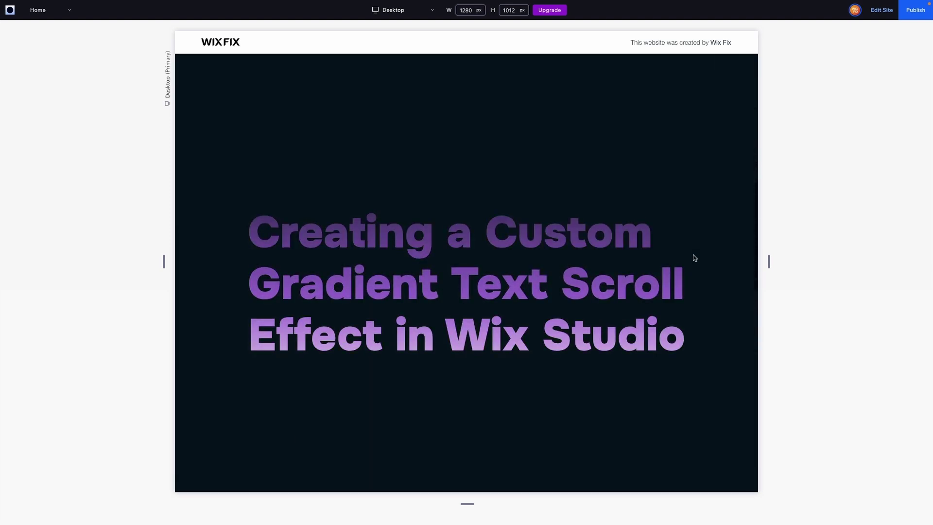
{"action": "left_click", "coordinate": [880, 9]}
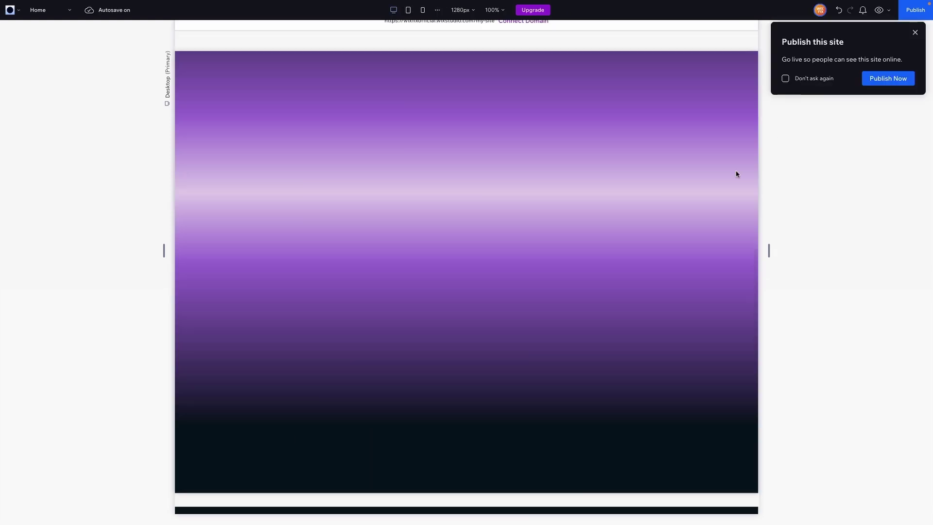
- Set the second row of the Gradient container's 1x3 grid to a height of 200 vh
{"action": "left_click", "coordinate": [307, 183]}
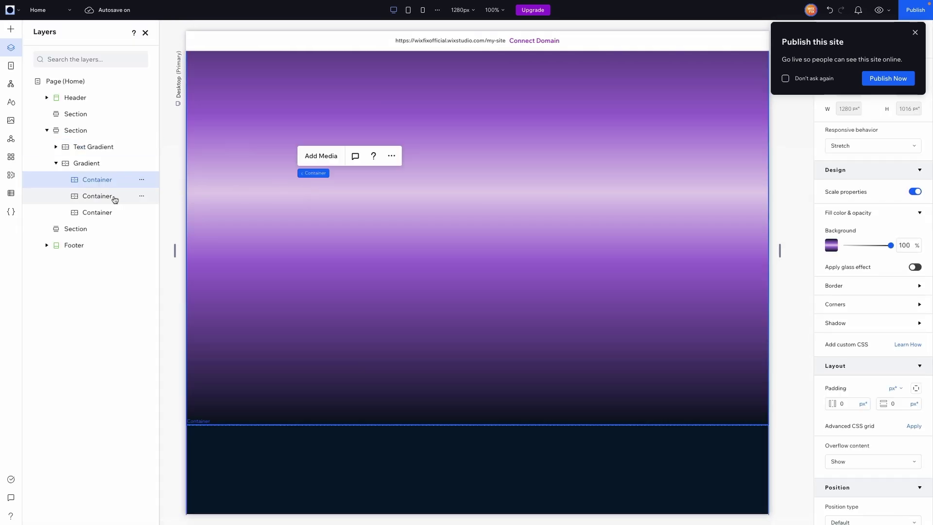
{"action": "left_click", "coordinate": [84, 169]}
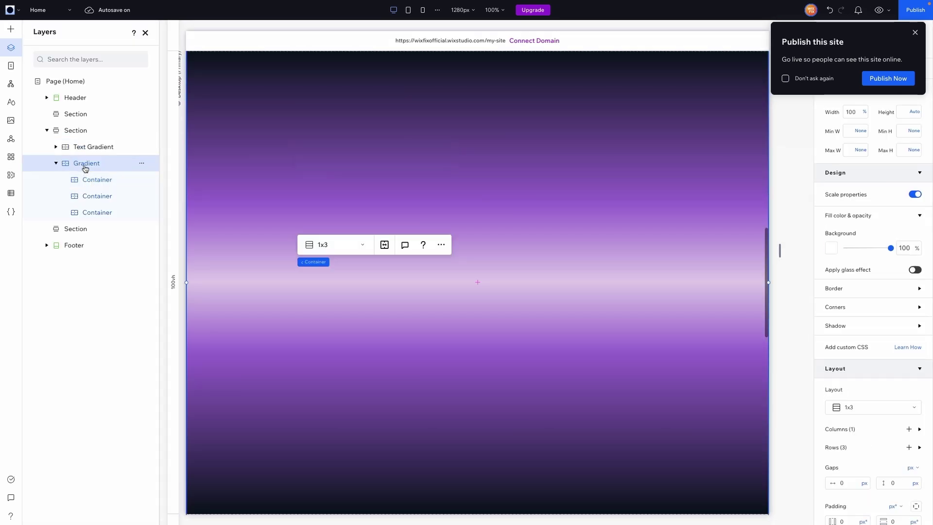
{"action": "left_click", "coordinate": [173, 282]}
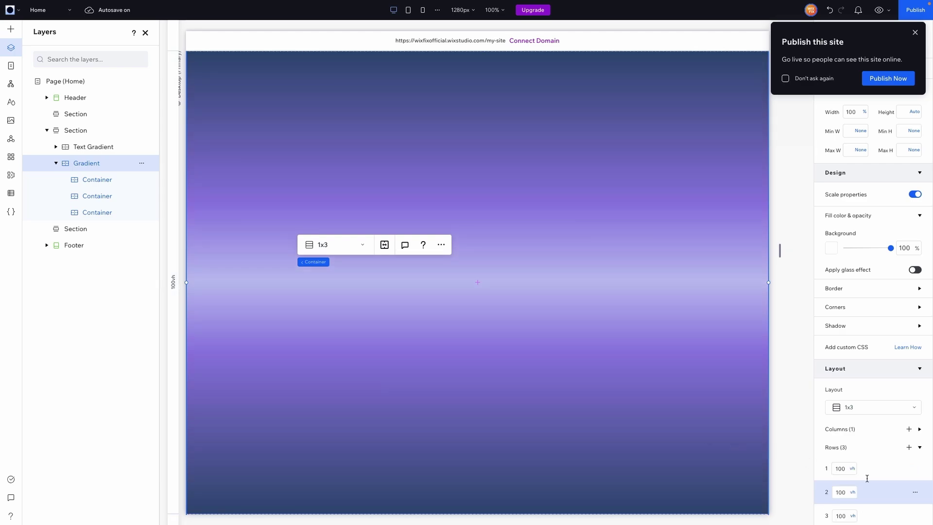
{"action": "left_click", "coordinate": [843, 492]}
{"action": "double_click", "coordinate": [844, 492]}
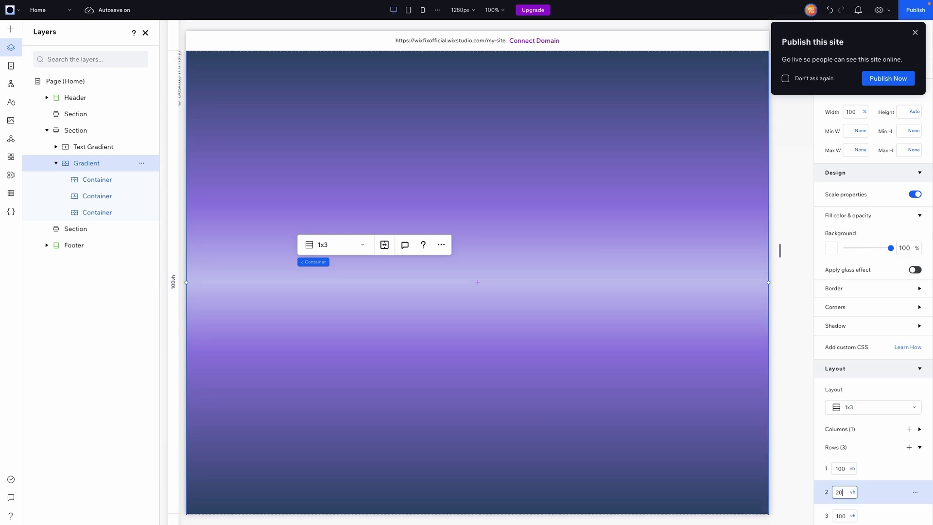
{"action": "key", "text": "Return"}
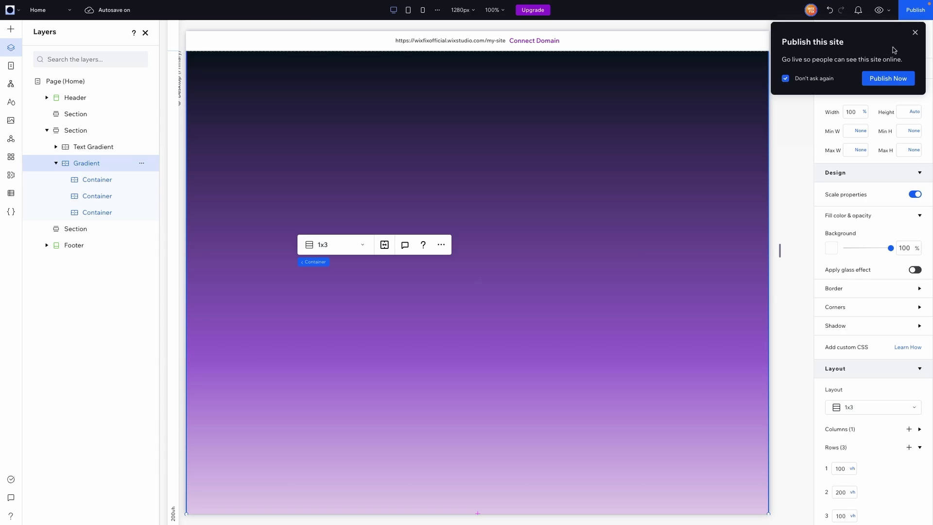
- Preview the site again and scroll down and back to check the text effect with the taller middle gradient row
{"action": "left_click", "coordinate": [877, 10]}
{"action": "scroll", "coordinate": [576, 267], "scroll_direction": "down", "scroll_amount": 10}
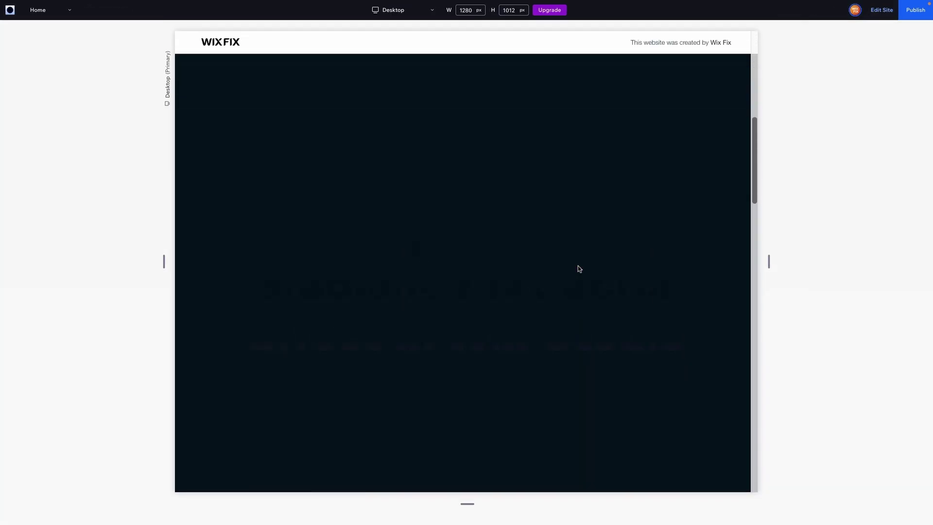
{"action": "scroll", "coordinate": [578, 268], "scroll_direction": "down", "scroll_amount": 10}
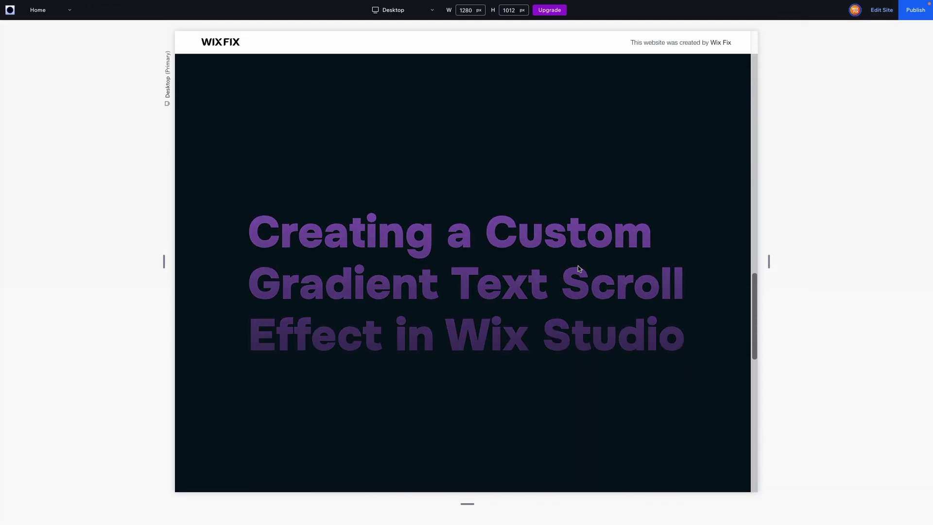
{"action": "scroll", "coordinate": [578, 268], "scroll_direction": "up", "scroll_amount": 20}
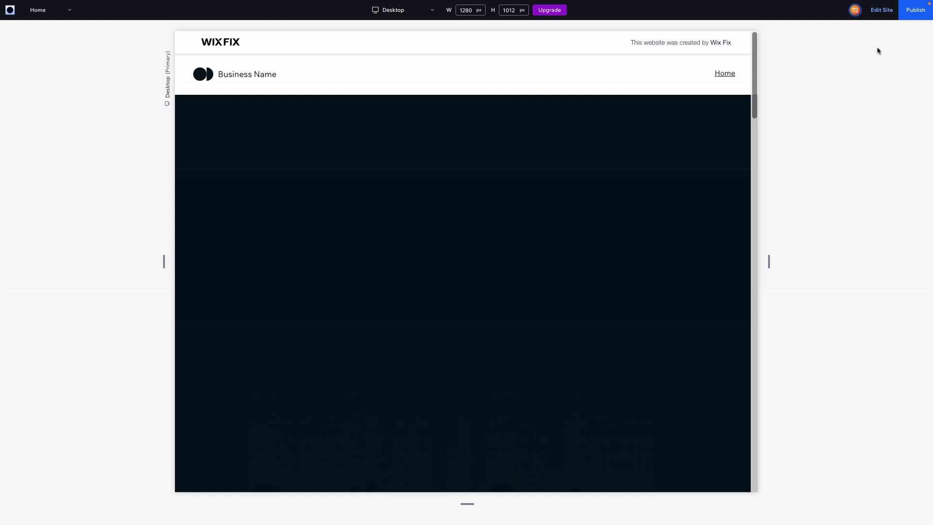
{"action": "left_click", "coordinate": [878, 10]}
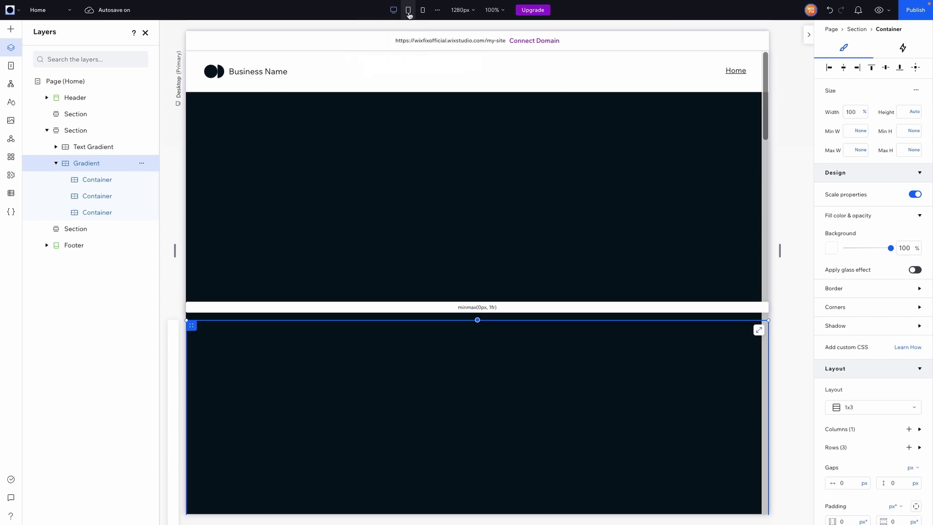
- Switch to the tablet breakpoint and hide the Gradient container there
{"action": "left_click", "coordinate": [408, 10]}
{"action": "scroll", "coordinate": [467, 274], "scroll_direction": "down", "scroll_amount": 5}
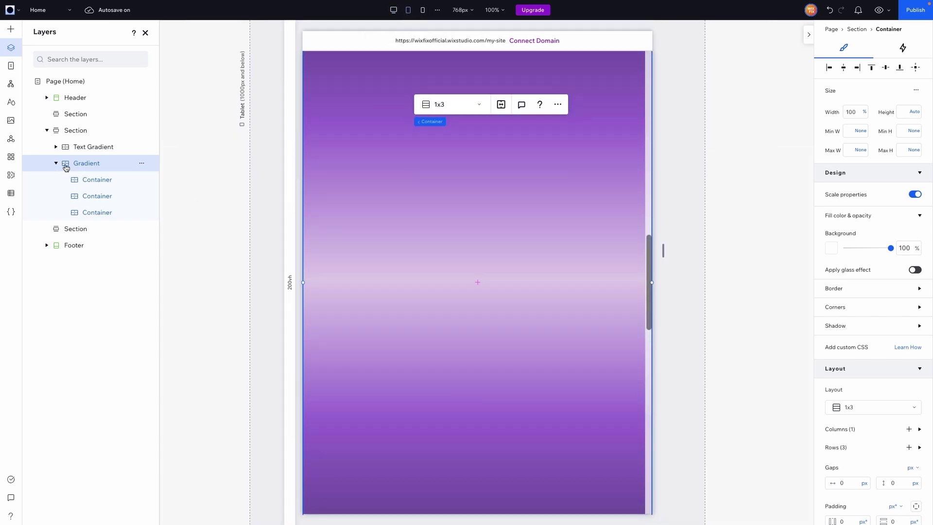
{"action": "left_click", "coordinate": [142, 165]}
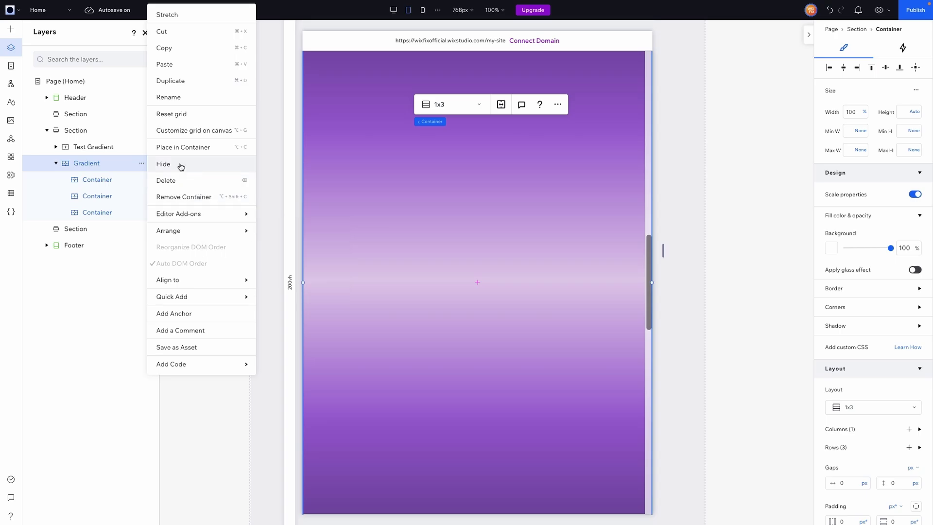
{"action": "left_click", "coordinate": [163, 164]}
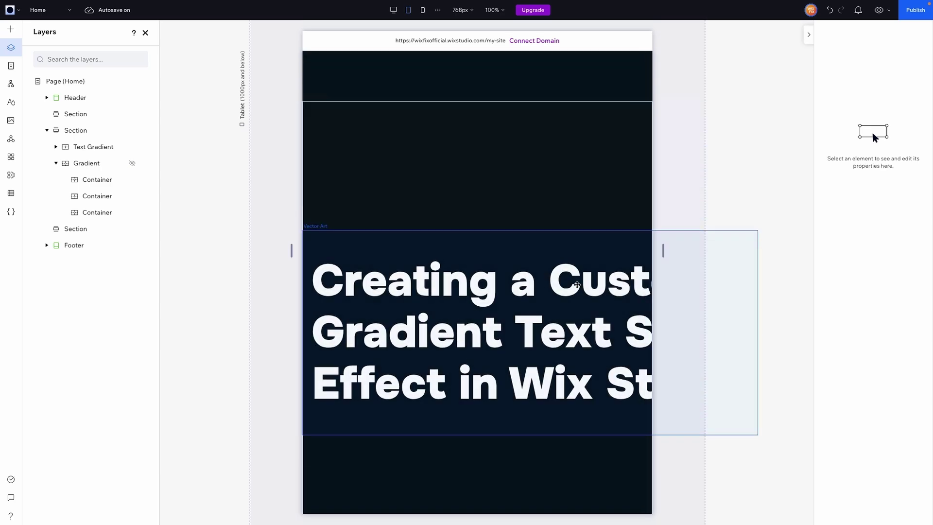
- Set the minimum width of the vector art text to 720 px on the tablet breakpoint
{"action": "left_click", "coordinate": [520, 308]}
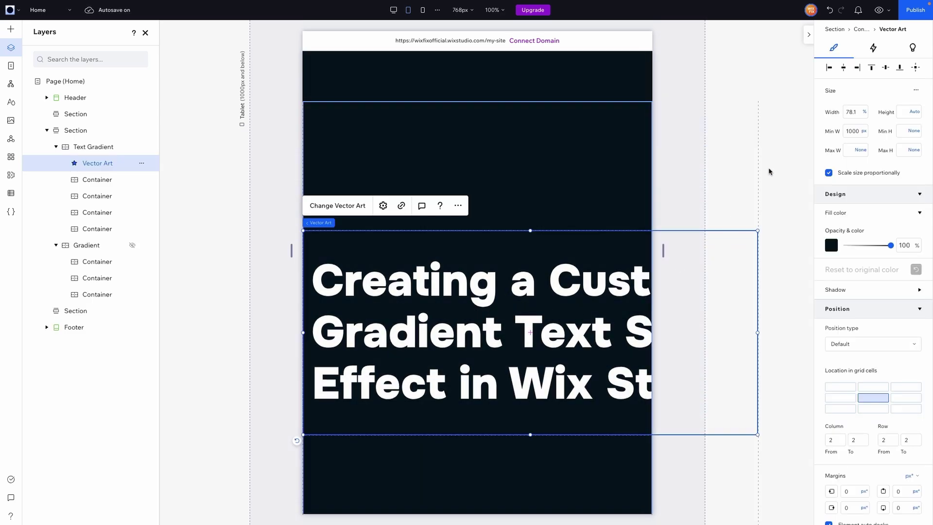
{"action": "left_click", "coordinate": [852, 131]}
{"action": "type", "text": "920"}
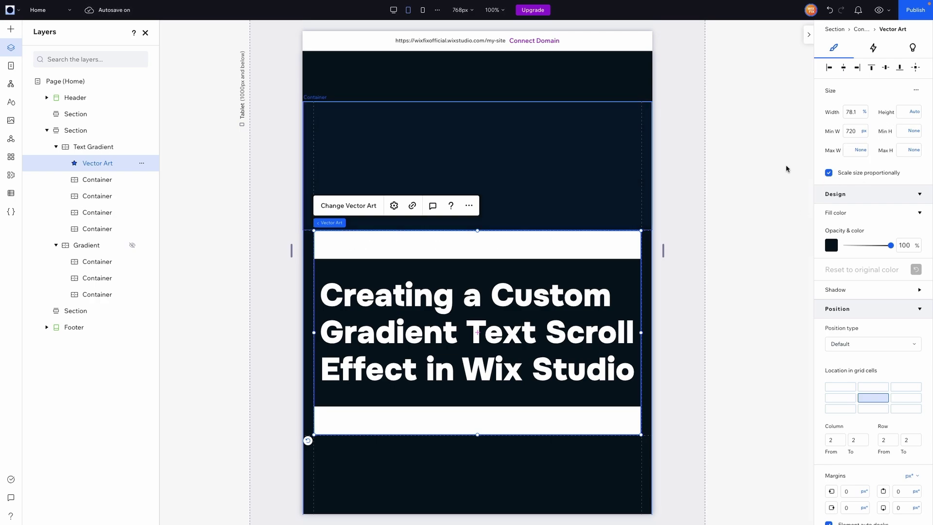
- Shorten the vector art's frame to fit its dark background and set its bottom margin to 0
{"action": "left_click_drag", "start_coordinate": [477, 433], "coordinate": [480, 375]}
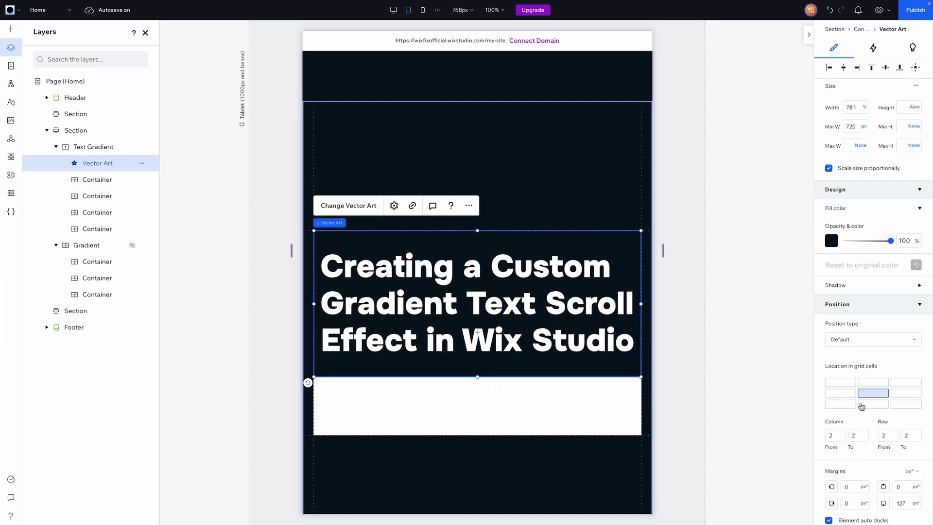
{"action": "scroll", "coordinate": [869, 394], "scroll_direction": "down", "scroll_amount": 2}
{"action": "left_click", "coordinate": [906, 461]}
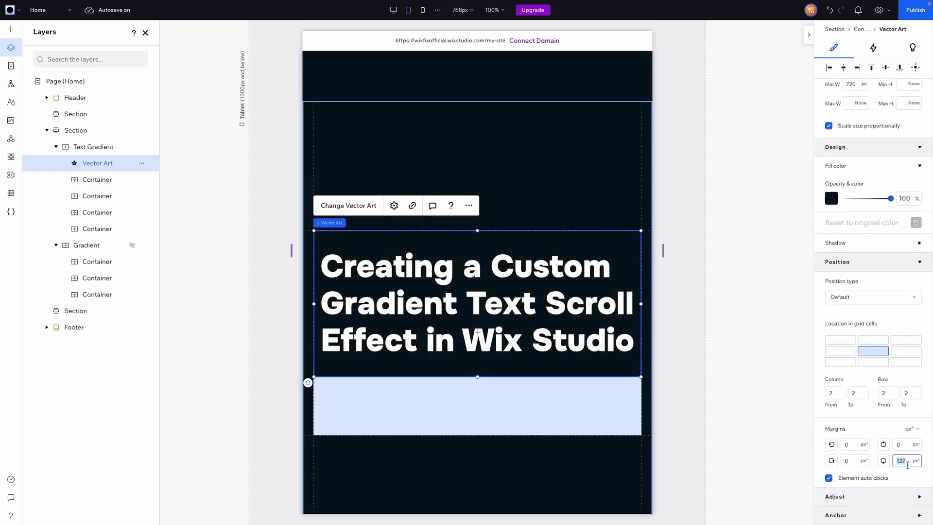
{"action": "key", "text": "Return"}
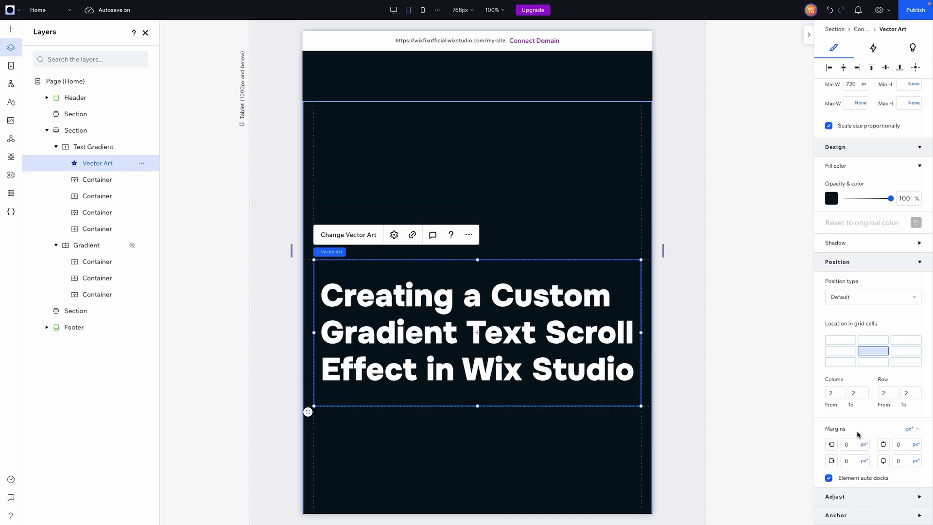
- Narrow the vector art text slightly to a minimum width of about 714 px
{"action": "left_click", "coordinate": [727, 358]}
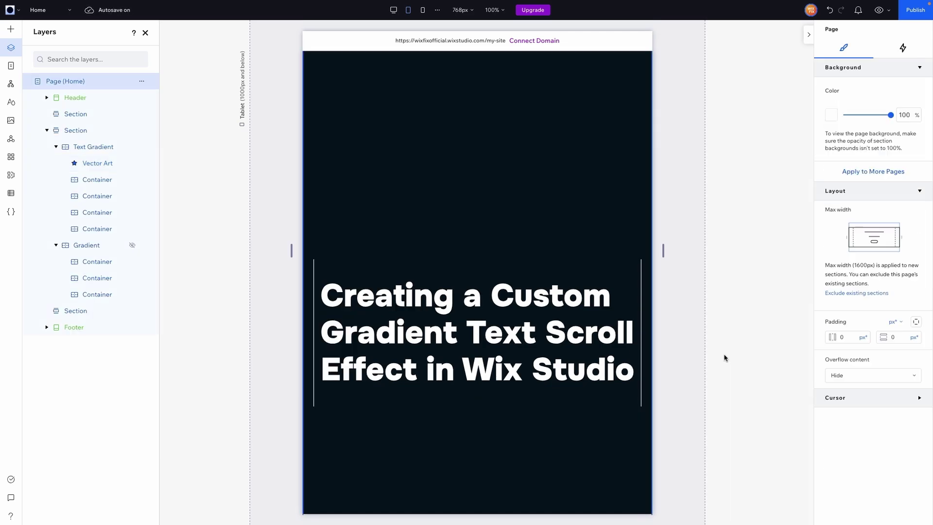
{"action": "left_click", "coordinate": [540, 311]}
{"action": "left_click", "coordinate": [682, 325]}
{"action": "left_click_drag", "start_coordinate": [642, 334], "coordinate": [641, 335]}
{"action": "left_click", "coordinate": [669, 330]}
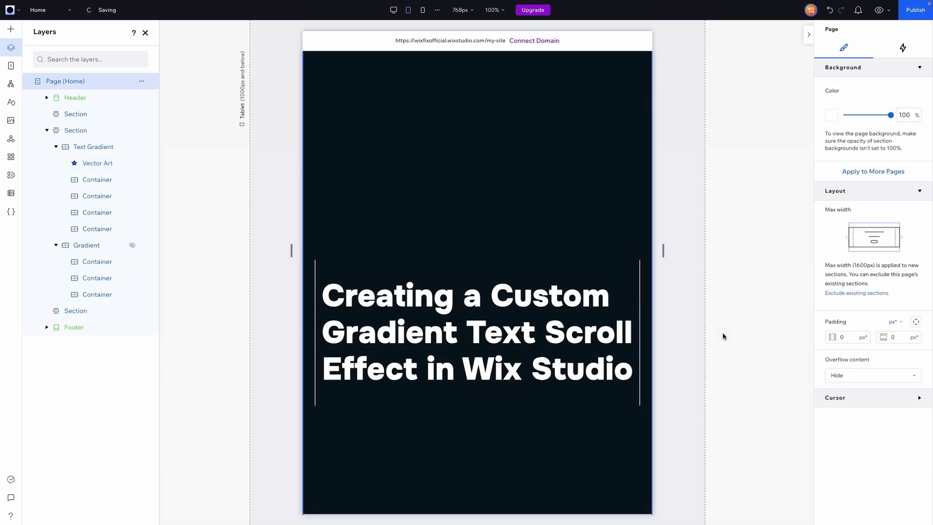
- Rename the Vector Art layer inside the Text Gradient container to "Desktop"
{"action": "left_click", "coordinate": [528, 333]}
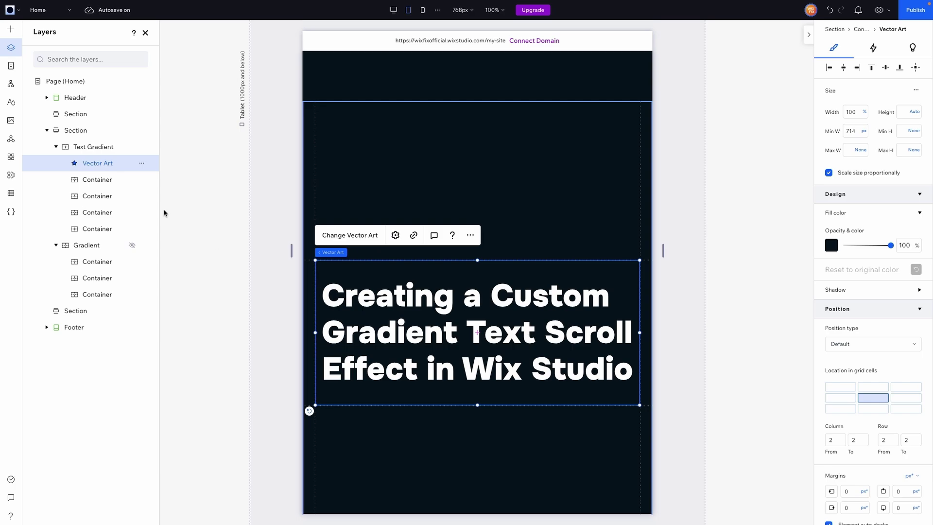
{"action": "double_click", "coordinate": [94, 163]}
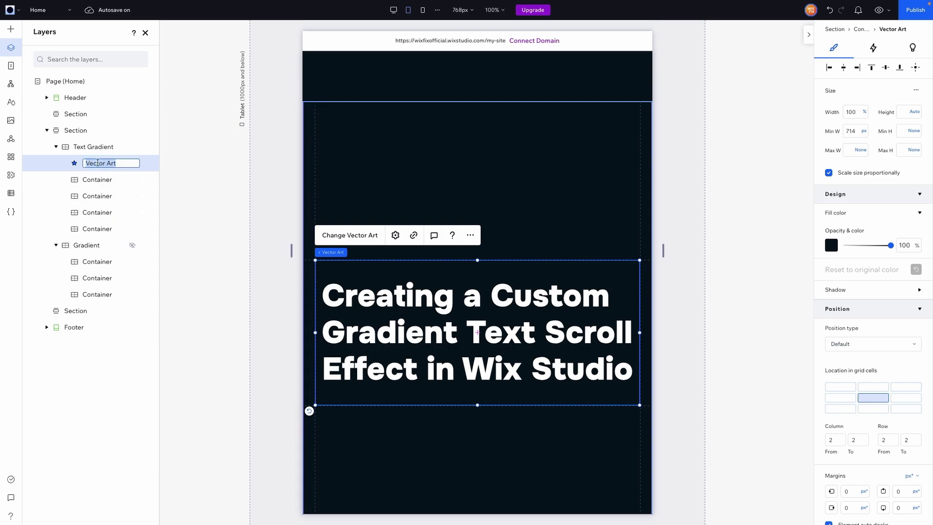
{"action": "type", "text": "DEsktop"}
{"action": "key", "text": "Return"}
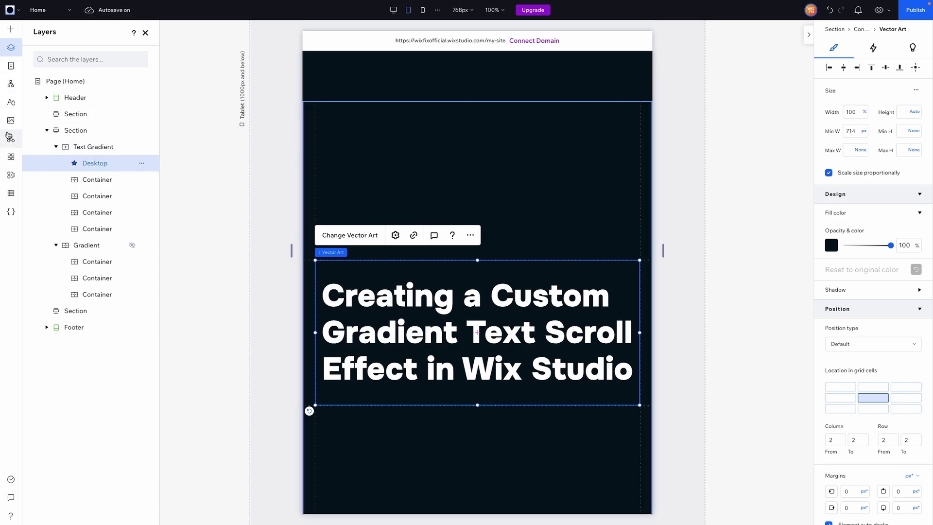
- Add "Tablet - Text Gradient.svg" from the site files and move it into the centre cell of the Text Gradient container
{"action": "left_click", "coordinate": [11, 122]}
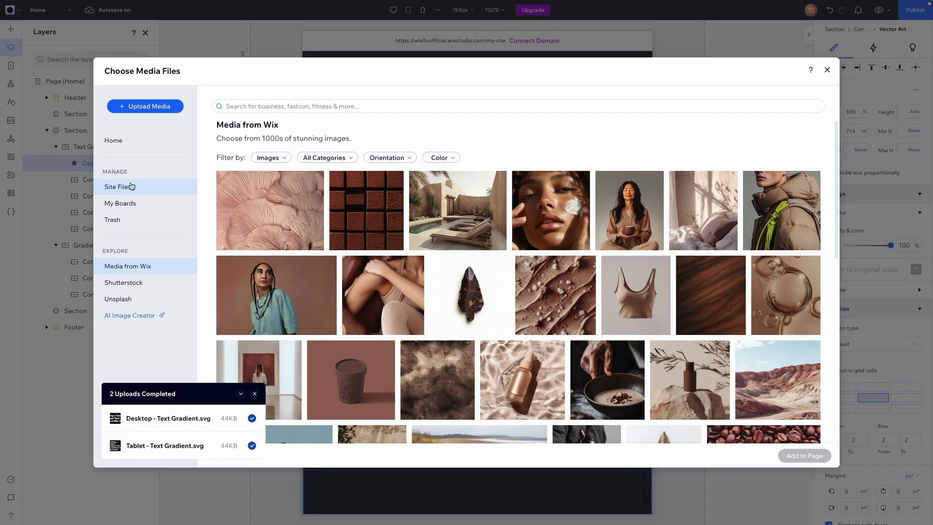
{"action": "left_click", "coordinate": [131, 186]}
{"action": "left_click", "coordinate": [227, 183]}
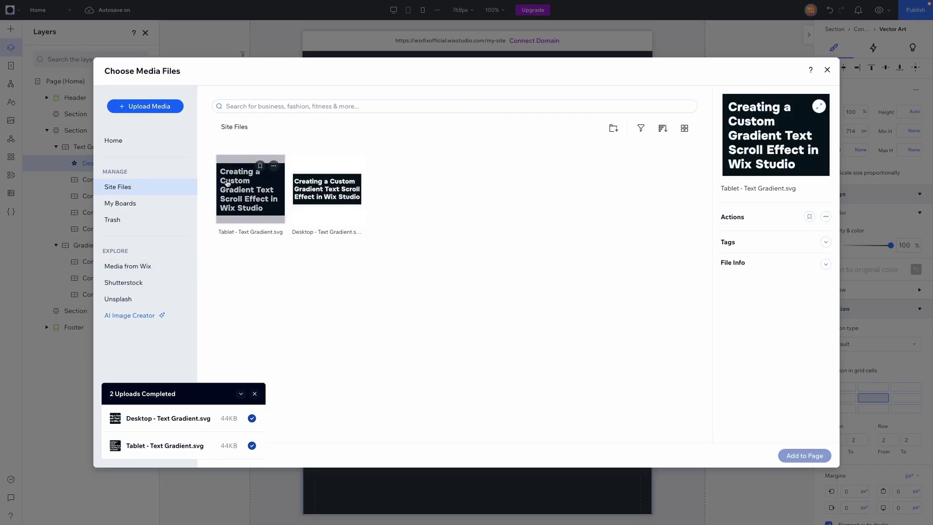
{"action": "double_click", "coordinate": [228, 183]}
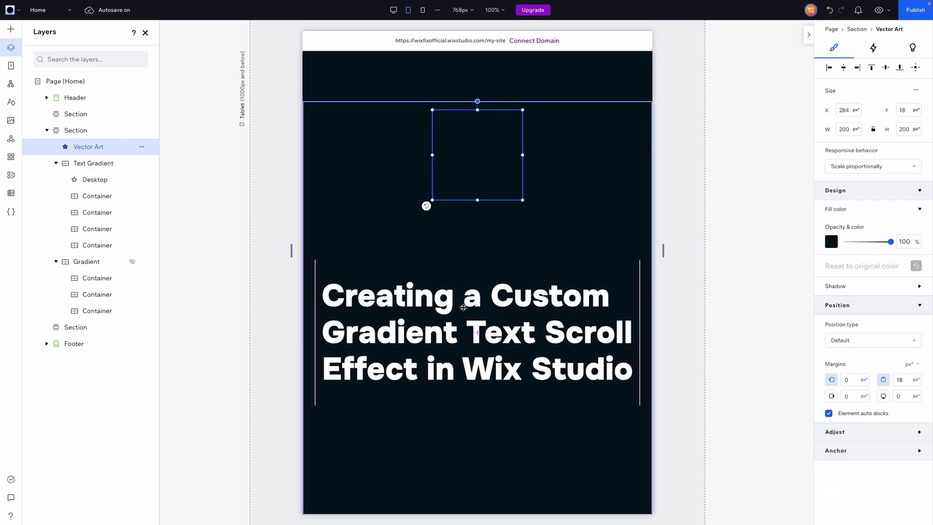
{"action": "left_click_drag", "start_coordinate": [479, 168], "coordinate": [476, 343]}
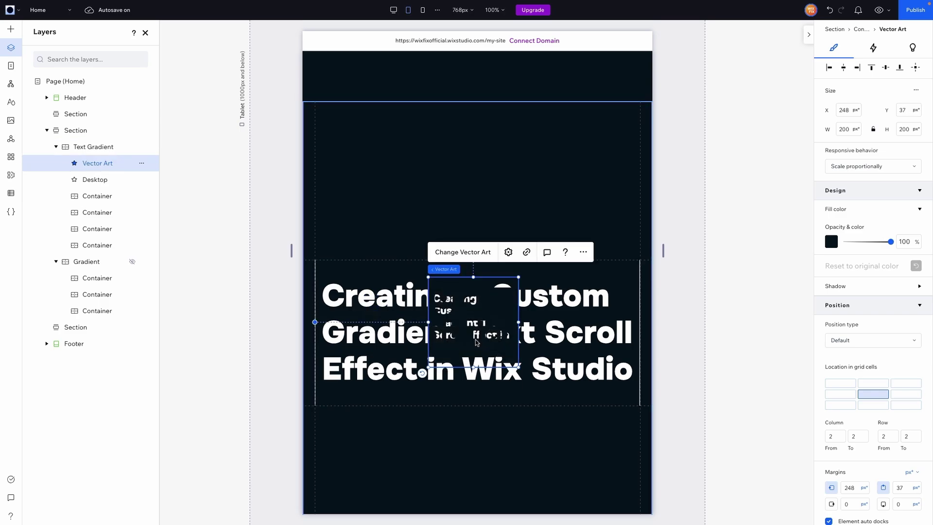
- Rename the newly added Vector Art layer in the Text Gradient container to "Tablet"
{"action": "double_click", "coordinate": [94, 164]}
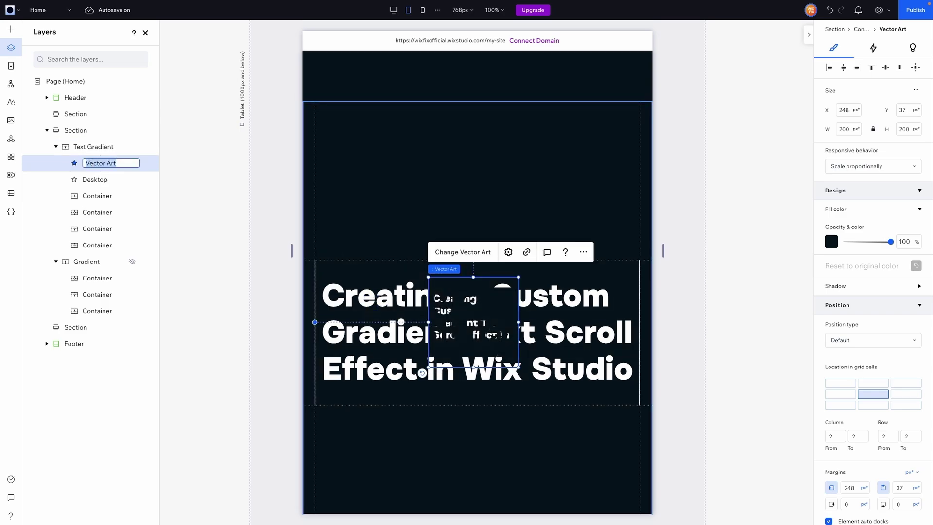
{"action": "type", "text": "Tablet"}
{"action": "key", "text": "Return"}
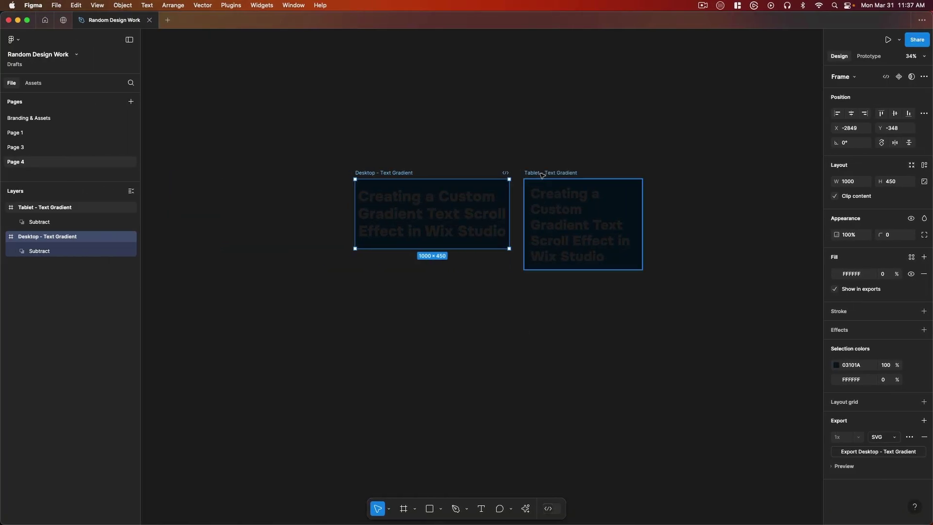
- Look up the Tablet - Text Gradient frame's size in Figma and set the Tablet vector art to 764 px wide and 585 px high
{"action": "left_click", "coordinate": [542, 174]}
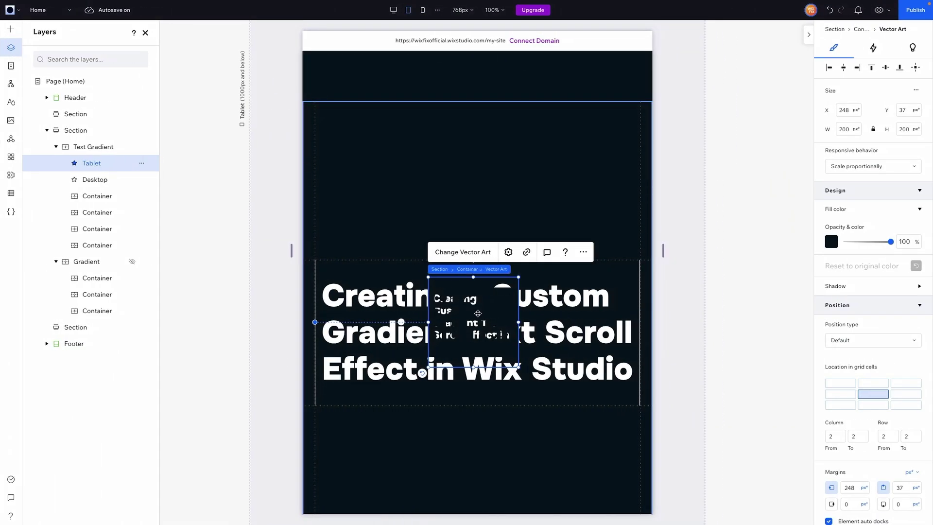
{"action": "left_click", "coordinate": [847, 130]}
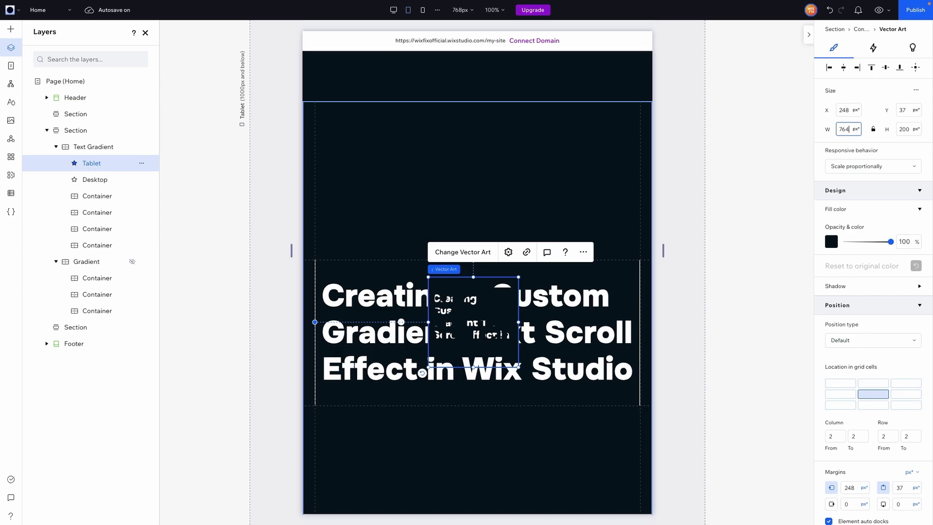
{"action": "type", "text": "764"}
{"action": "key", "text": "Return"}
{"action": "key", "text": "Tab"}
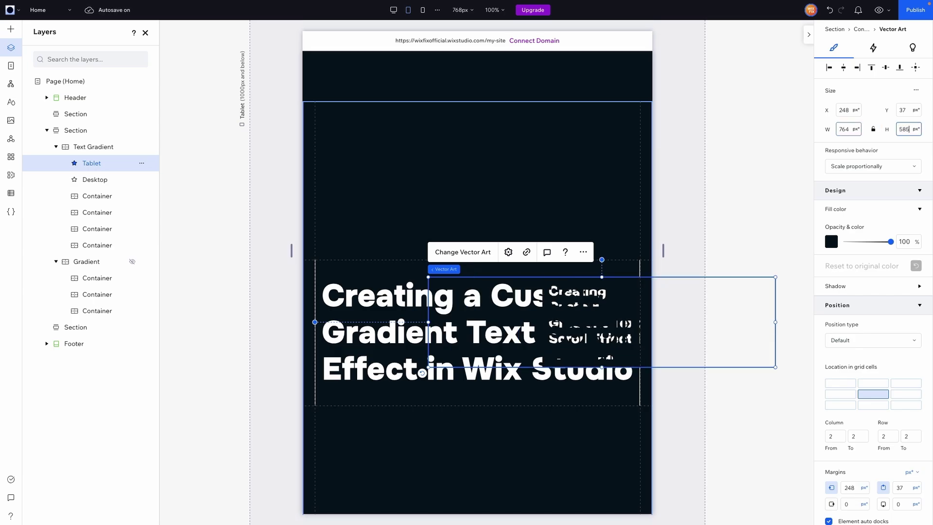
{"action": "type", "text": "585"}
{"action": "key", "text": "Return"}
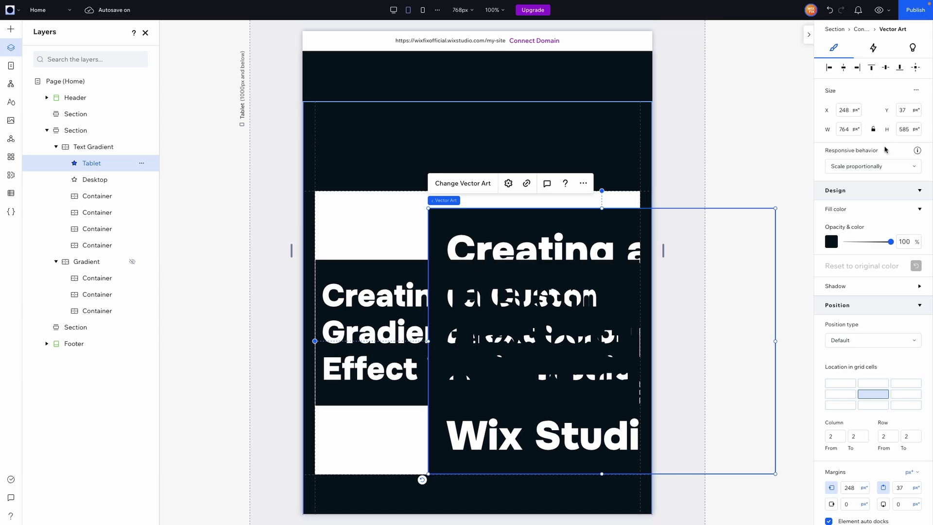
- Turn on advanced sizing for the Tablet vector art and set its minimum width to 764 px
{"action": "left_click", "coordinate": [917, 91]}
{"action": "left_click", "coordinate": [896, 96]}
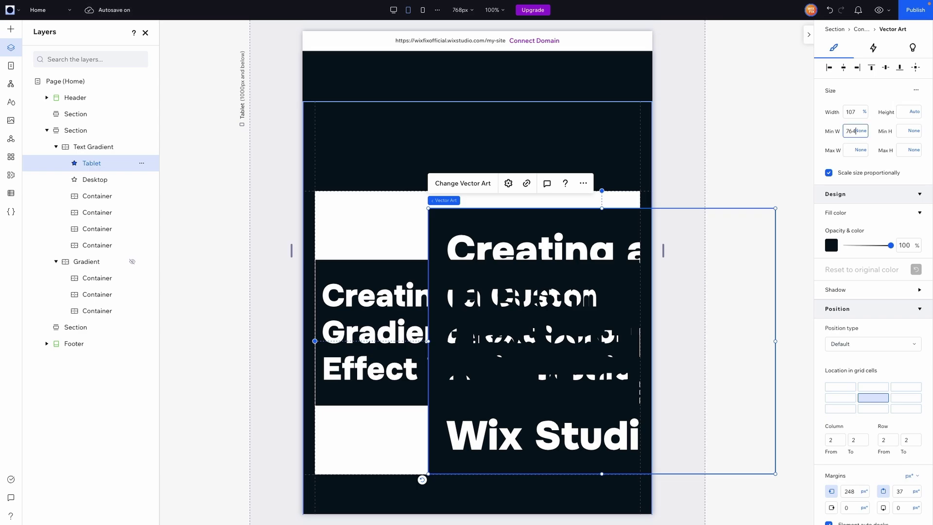
{"action": "key", "text": "Tab"}
- Set the Tablet vector art's left and top margins to 0 and narrow its frame to a minimum width of about 562 px
{"action": "left_click", "coordinate": [854, 494]}
{"action": "type", "text": "0"}
{"action": "key", "text": "Tab"}
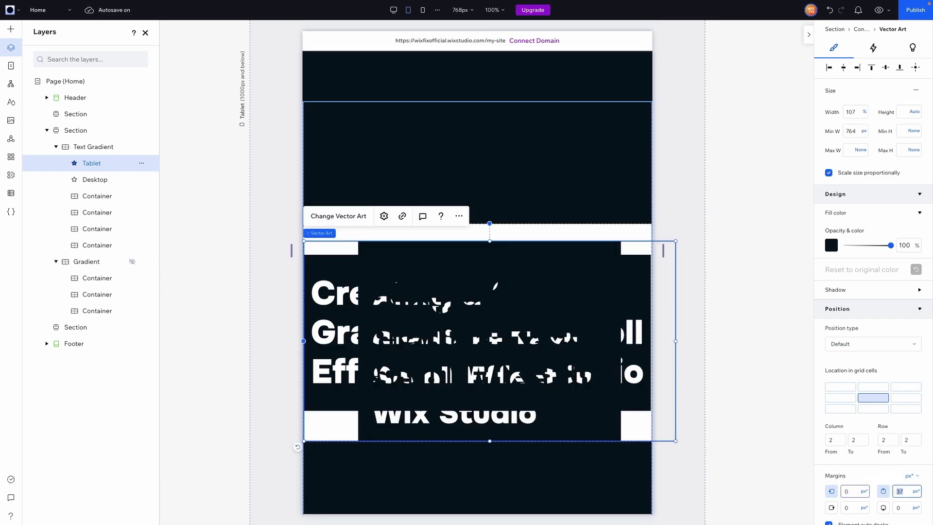
{"action": "type", "text": "0"}
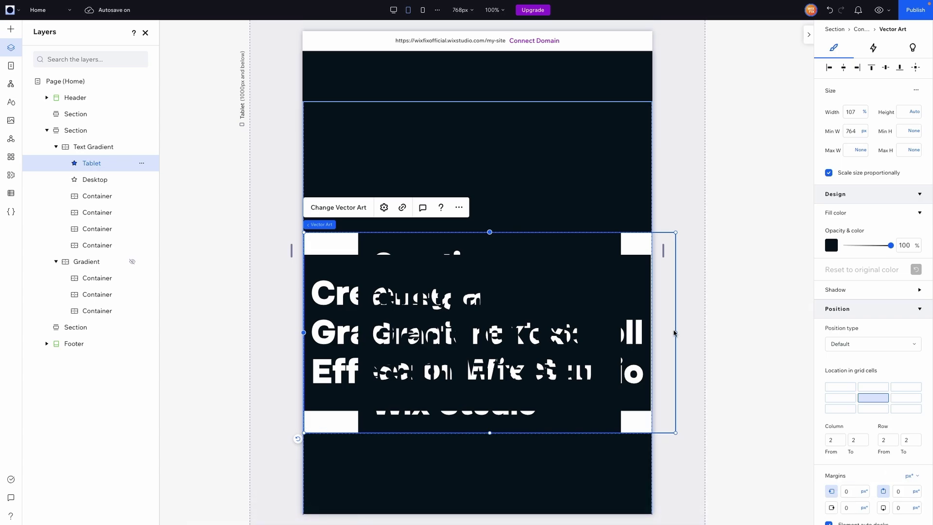
{"action": "left_click_drag", "start_coordinate": [675, 341], "coordinate": [568, 334]}
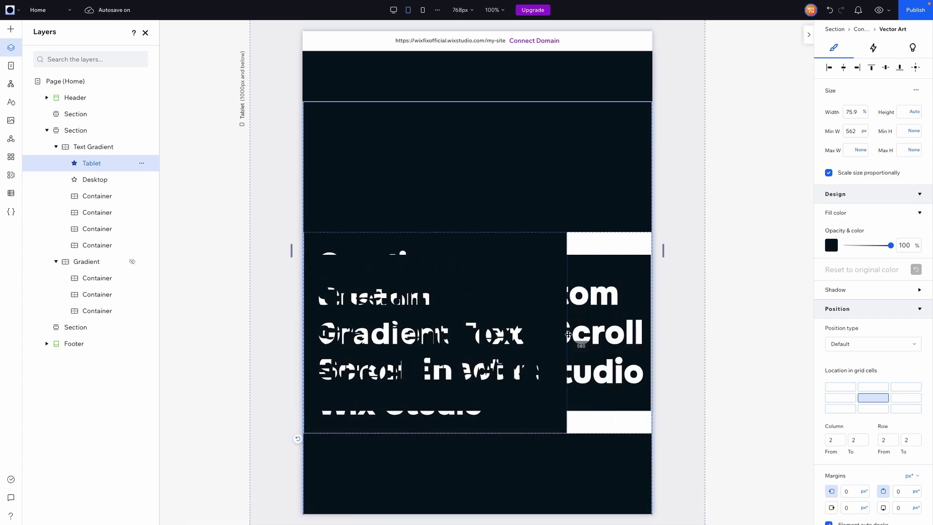
- Hide the Desktop vector art at the tablet breakpoint and restore the Tablet vector art's minimum width to 764 px
{"action": "left_click", "coordinate": [623, 322]}
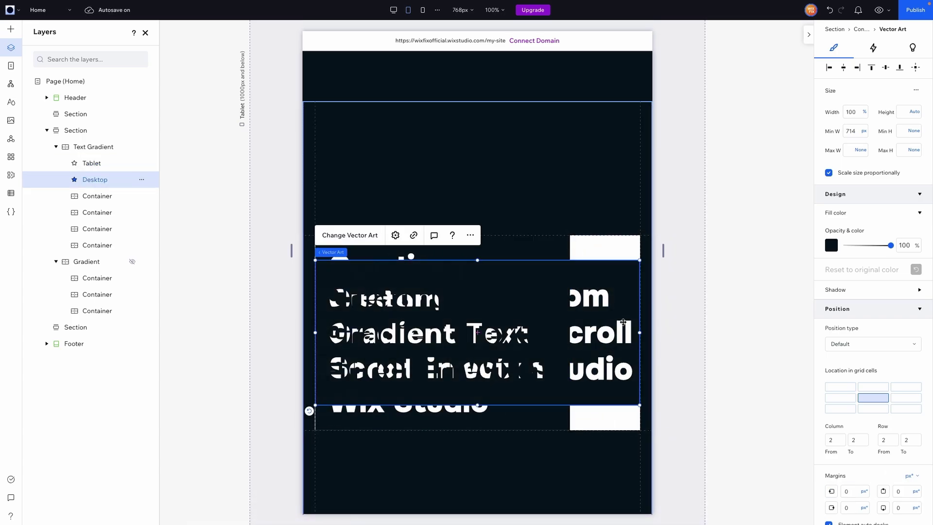
{"action": "right_click", "coordinate": [623, 322]}
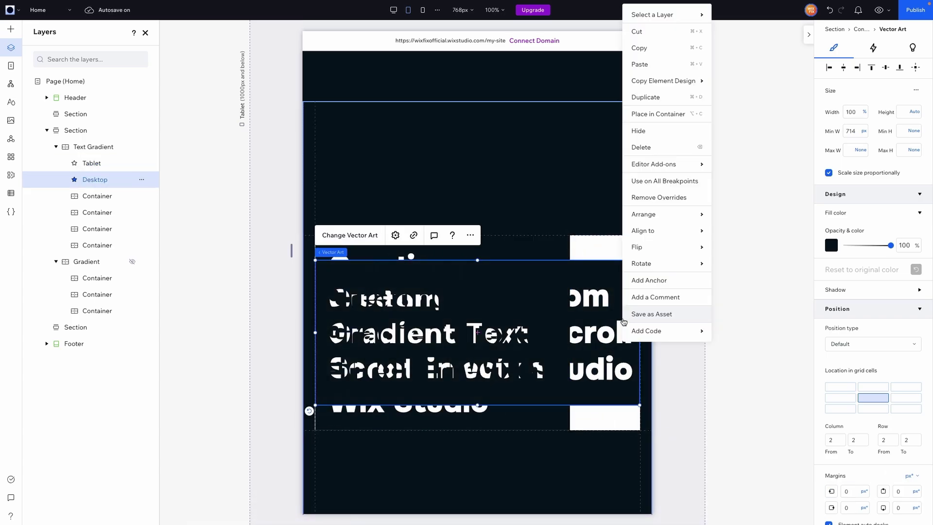
{"action": "left_click", "coordinate": [645, 132]}
{"action": "left_click", "coordinate": [549, 297]}
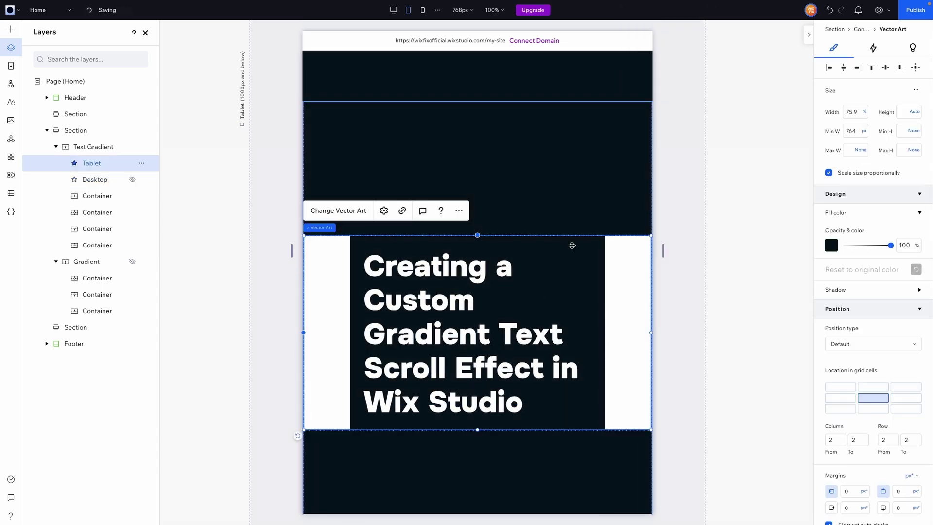
- Recheck the tablet frame's size in Figma, and with advanced sizing off resize the Tablet vector art to 764 px wide and 585 px high
{"action": "key", "text": "ctrl+Left"}
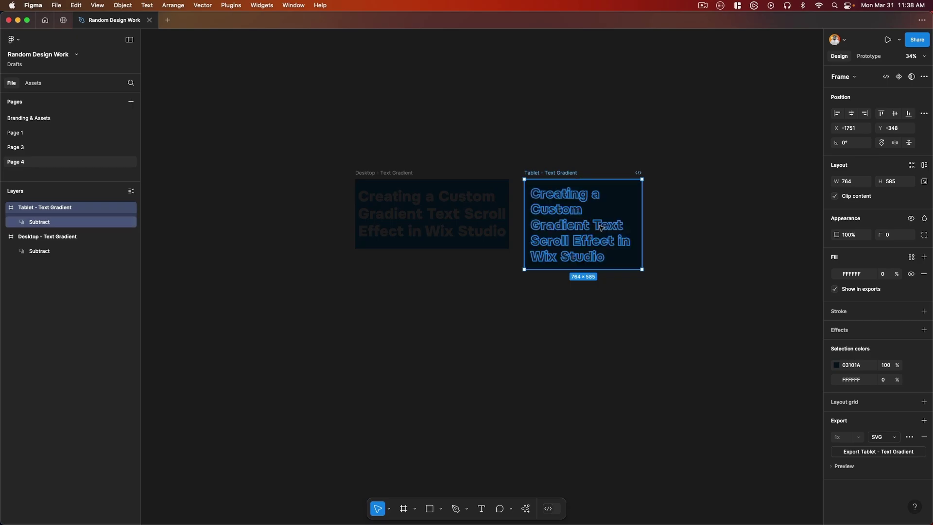
{"action": "key", "text": "ctrl+Right"}
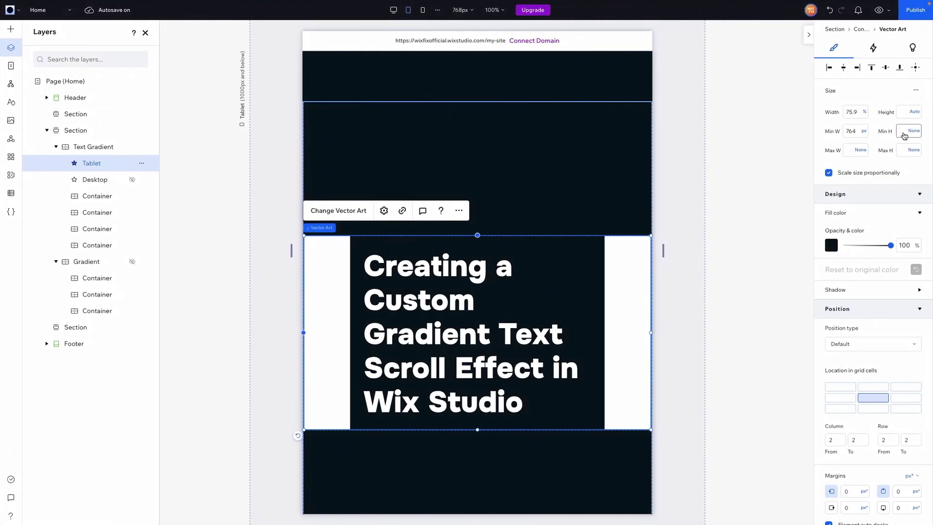
{"action": "left_click", "coordinate": [916, 92]}
{"action": "left_click", "coordinate": [896, 96]}
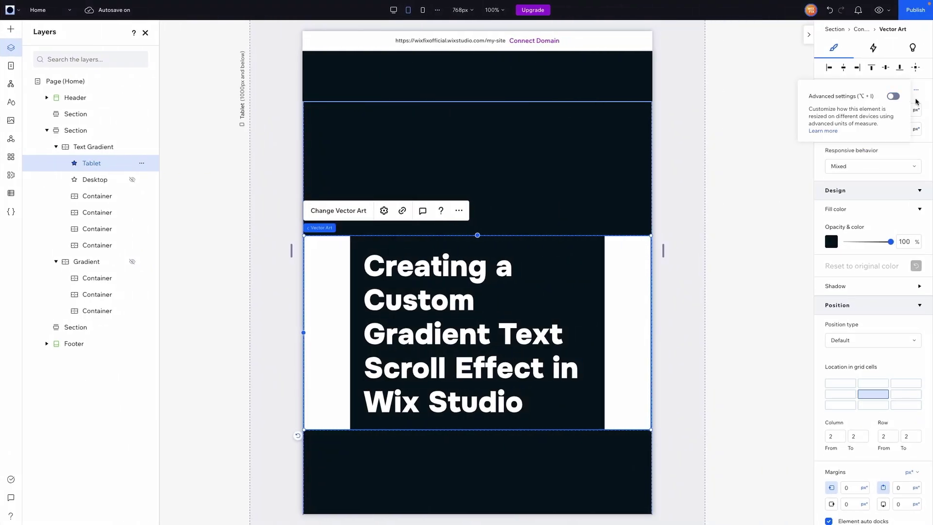
{"action": "left_click", "coordinate": [909, 129]}
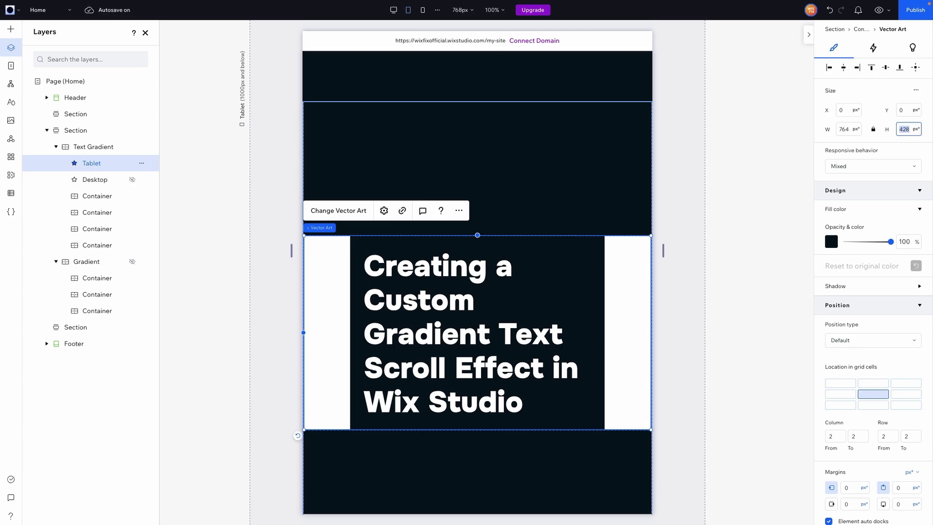
{"action": "left_click", "coordinate": [847, 130]}
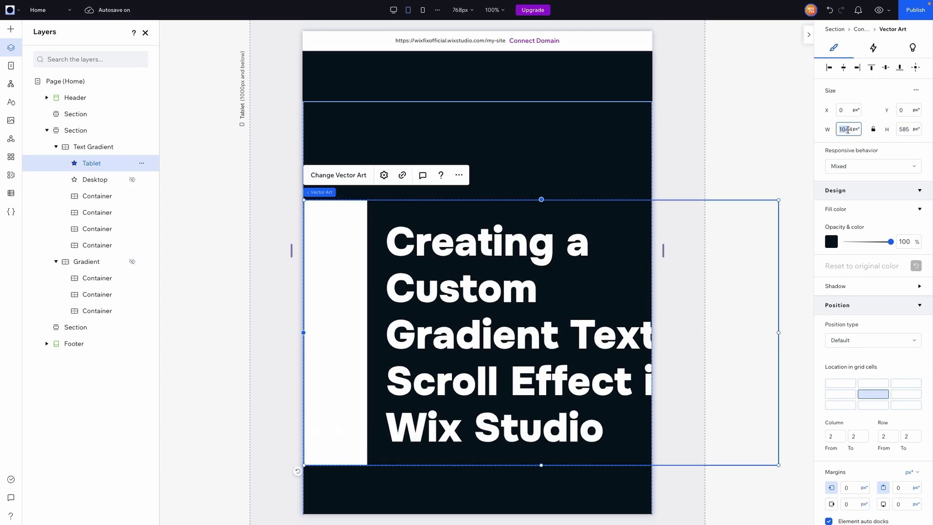
{"action": "type", "text": "764"}
{"action": "key", "text": "Return"}
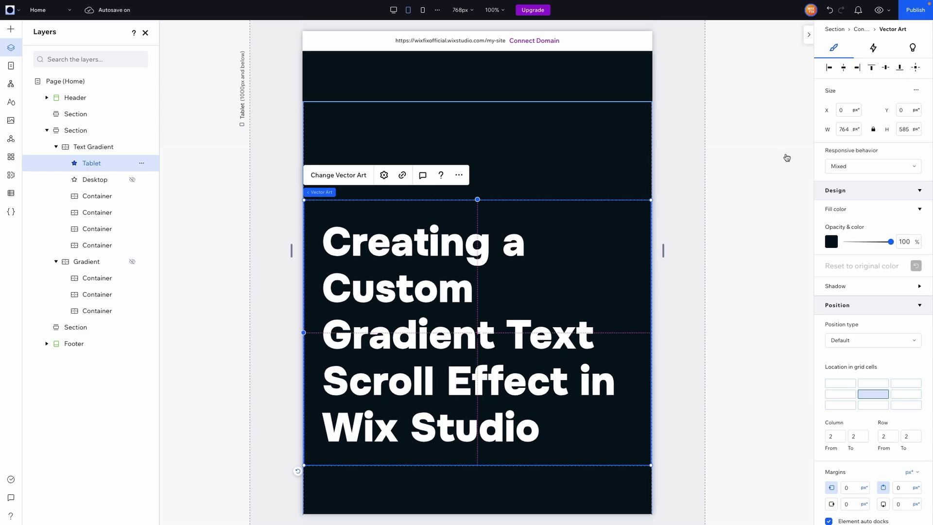
- Turn advanced sizing back on for the Tablet vector art and check its minimum width and margins
{"action": "left_click", "coordinate": [916, 89]}
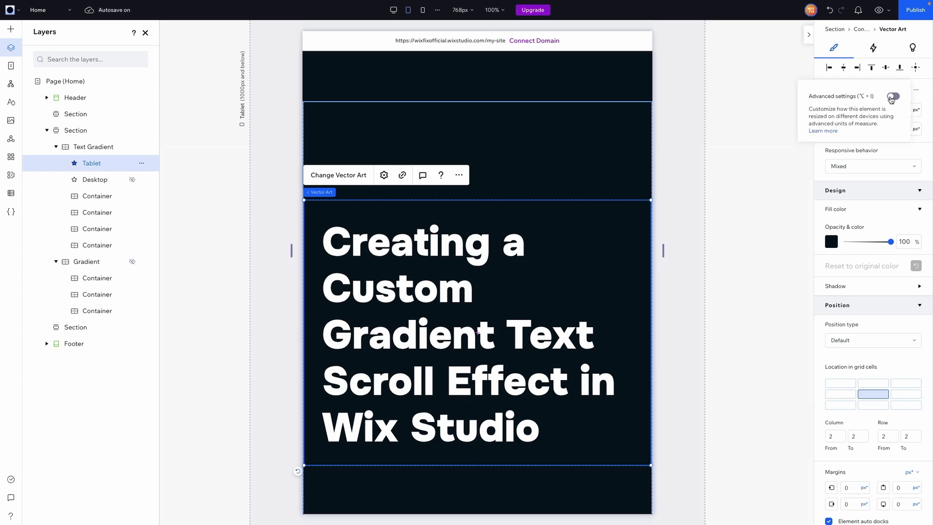
{"action": "left_click", "coordinate": [892, 97]}
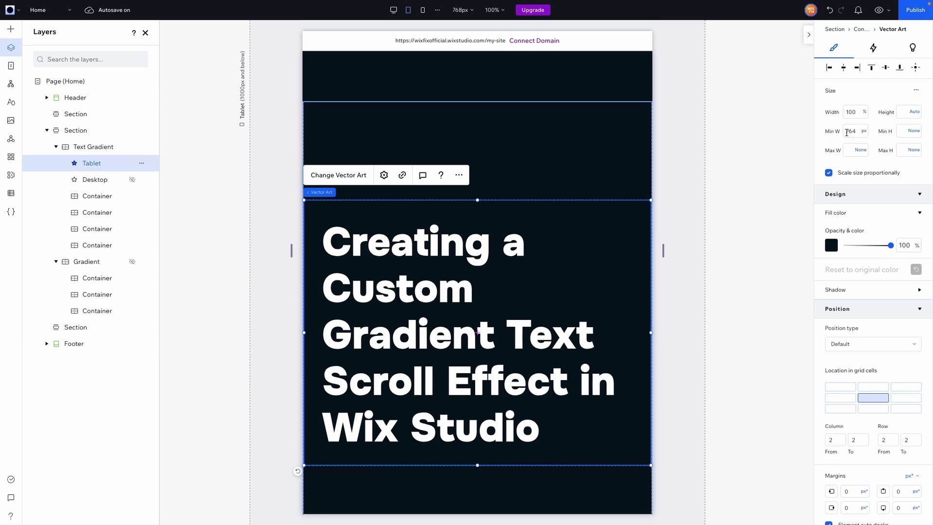
{"action": "left_click", "coordinate": [647, 185]}
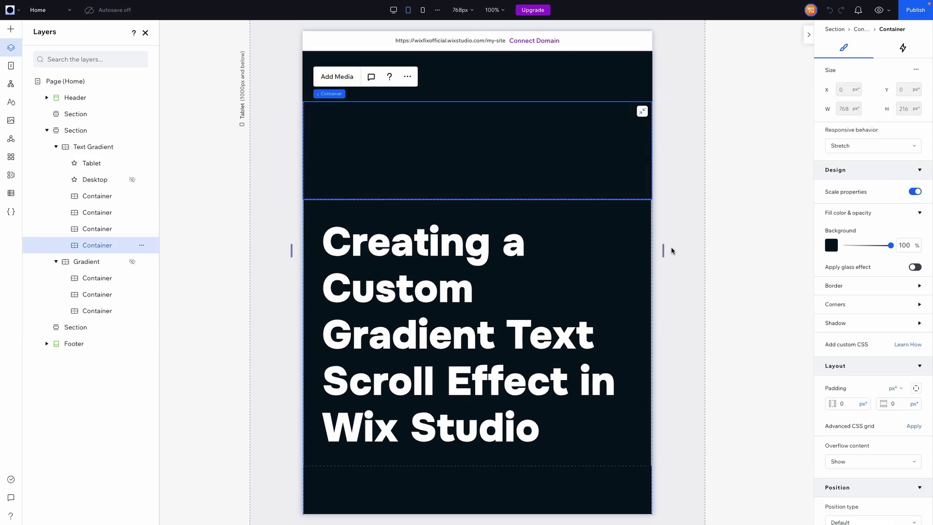
{"action": "left_click", "coordinate": [671, 250]}
{"action": "scroll", "coordinate": [669, 249], "scroll_direction": "down", "scroll_amount": 2}
{"action": "left_click", "coordinate": [522, 194]}
{"action": "scroll", "coordinate": [896, 349], "scroll_direction": "down", "scroll_amount": 1}
{"action": "left_click", "coordinate": [907, 443]}
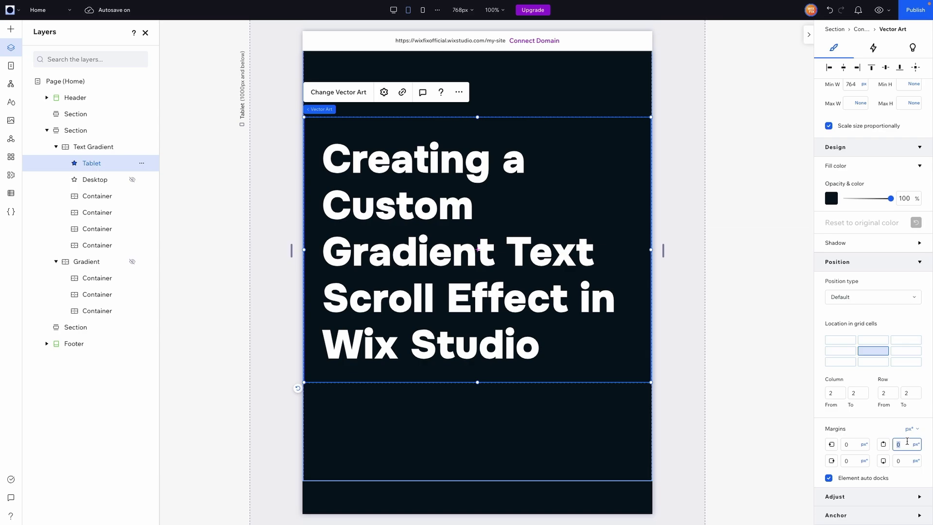
{"action": "left_click", "coordinate": [693, 230]}
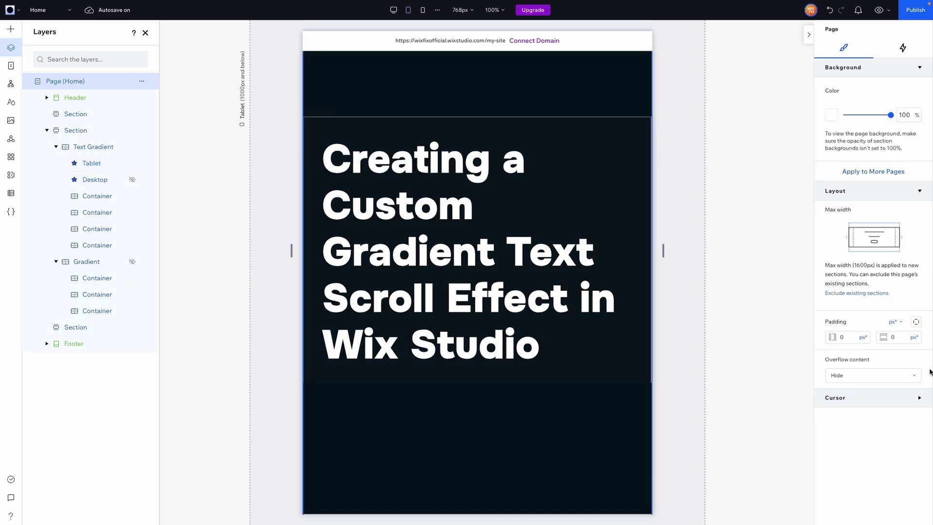
- Set the Tablet vector art's top and bottom margins to -5px
{"action": "left_click", "coordinate": [613, 270]}
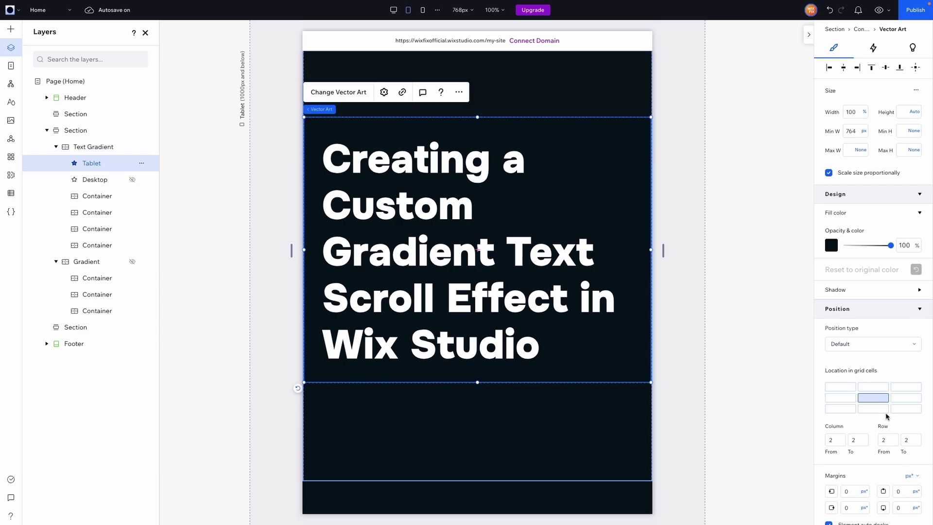
{"action": "scroll", "coordinate": [874, 418], "scroll_direction": "down", "scroll_amount": 2}
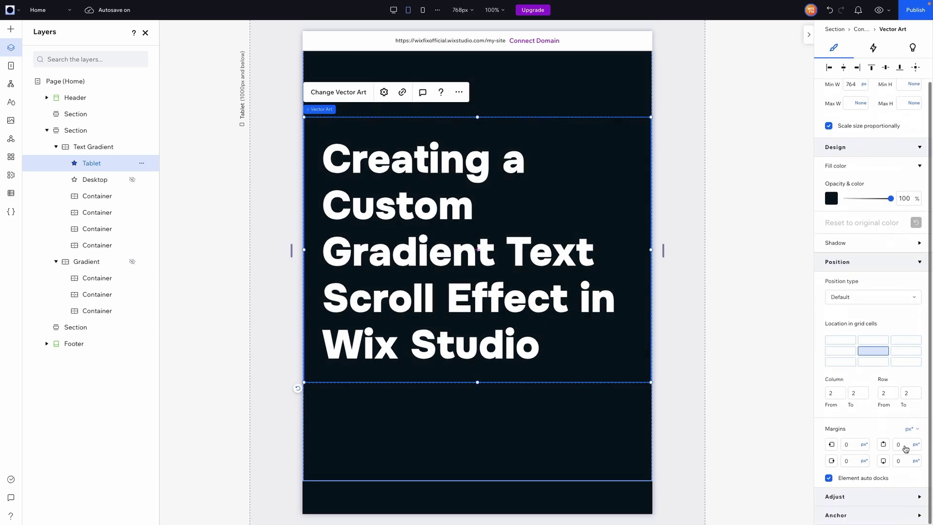
{"action": "left_click", "coordinate": [905, 445]}
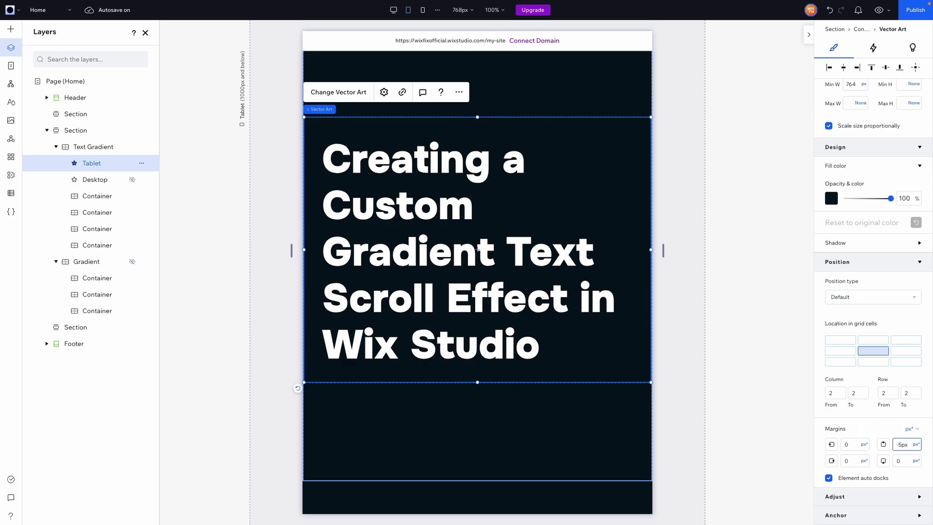
{"action": "left_click", "coordinate": [904, 460]}
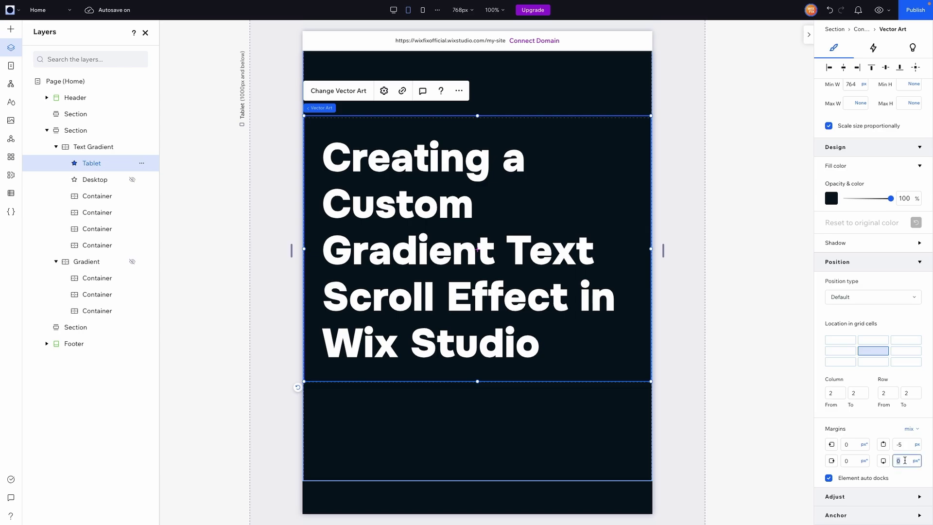
{"action": "type", "text": "-5px"}
{"action": "key", "text": "Return"}
{"action": "scroll", "coordinate": [876, 423], "scroll_direction": "down", "scroll_amount": 2}
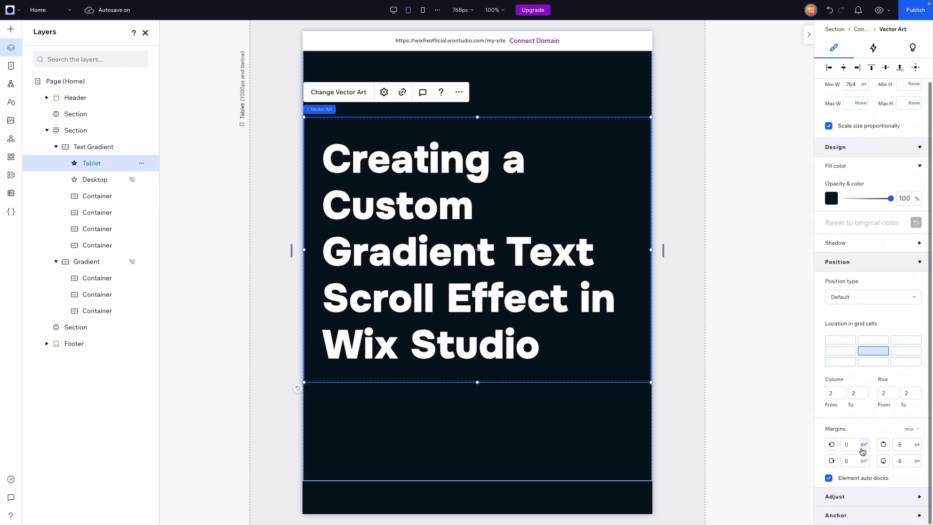
- Set the Tablet vector art's left and right margins to -5px and deselect it
{"action": "left_click", "coordinate": [853, 446]}
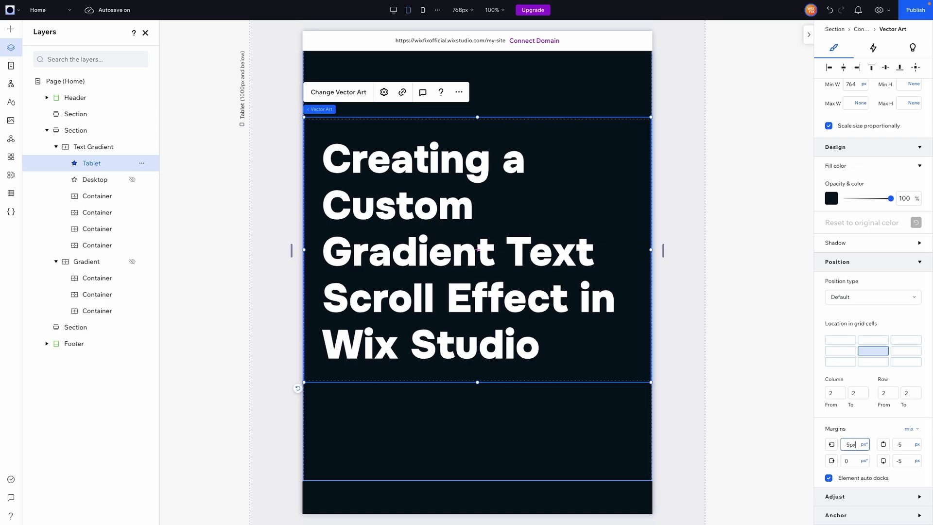
{"action": "type", "text": "-5px"}
{"action": "left_click", "coordinate": [852, 462]}
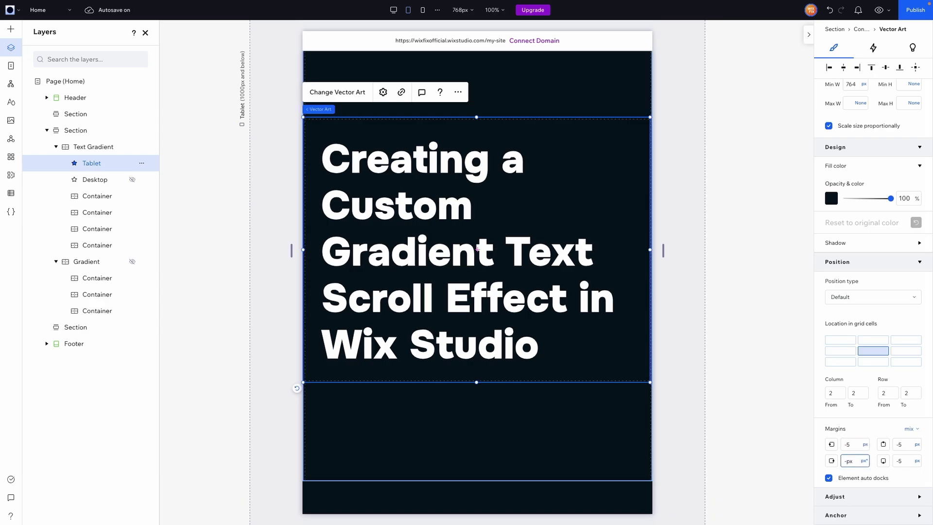
{"action": "type", "text": "-5"}
{"action": "key", "text": "Return"}
{"action": "left_click", "coordinate": [710, 254]}
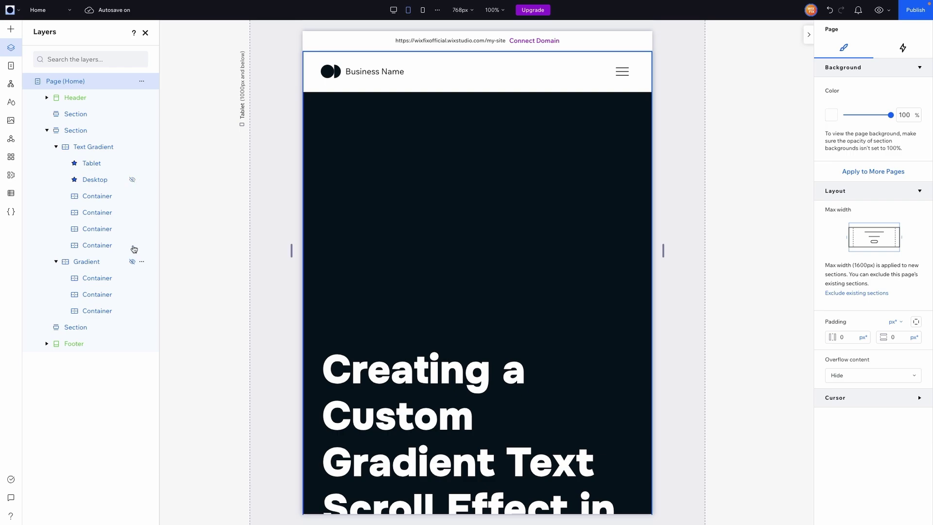
- Unhide the Gradient container and preview the tablet page, scrolling through the gradient text effect
{"action": "left_click", "coordinate": [133, 263]}
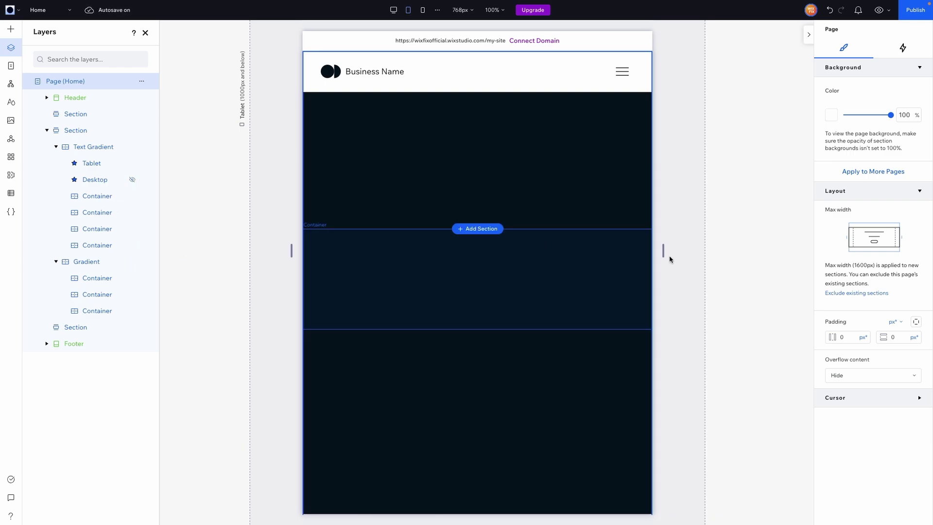
{"action": "left_click", "coordinate": [878, 11]}
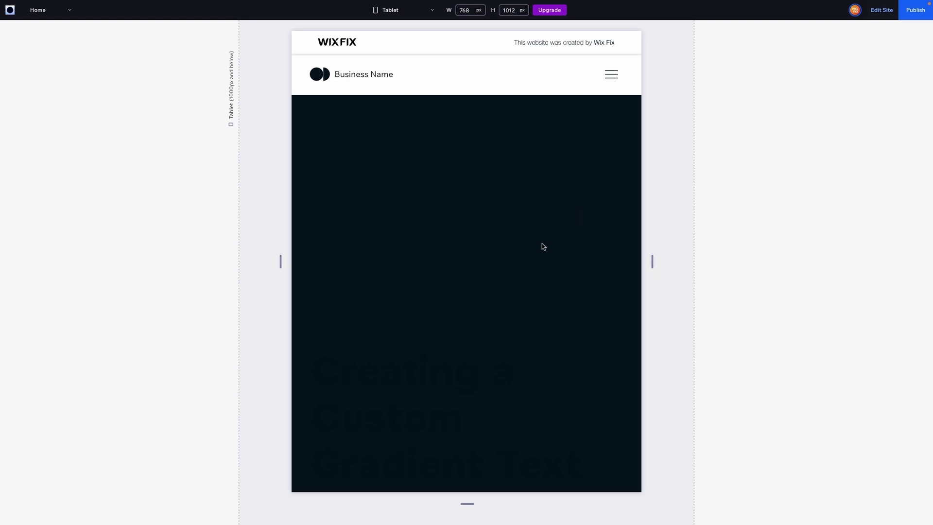
{"action": "scroll", "coordinate": [543, 246], "scroll_direction": "down", "scroll_amount": 3}
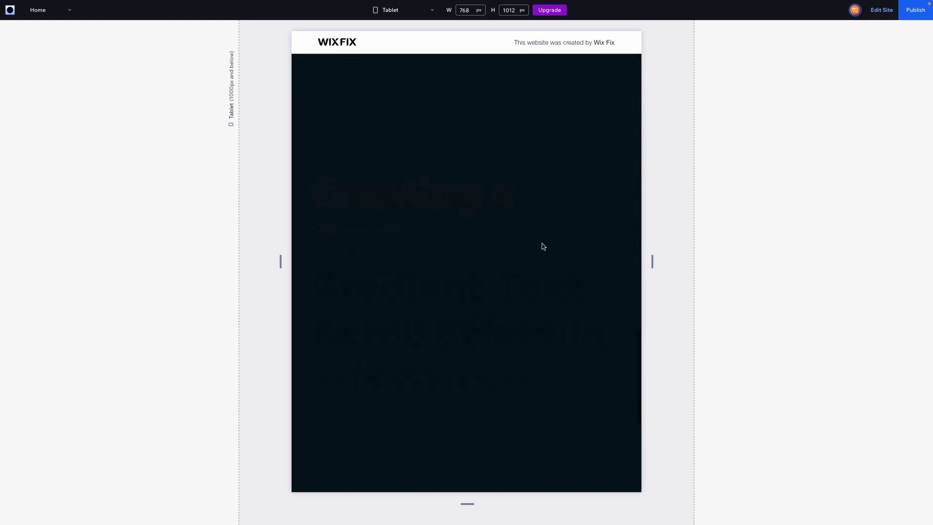
{"action": "scroll", "coordinate": [543, 246], "scroll_direction": "up", "scroll_amount": 3}
{"action": "scroll", "coordinate": [543, 247], "scroll_direction": "down", "scroll_amount": 3}
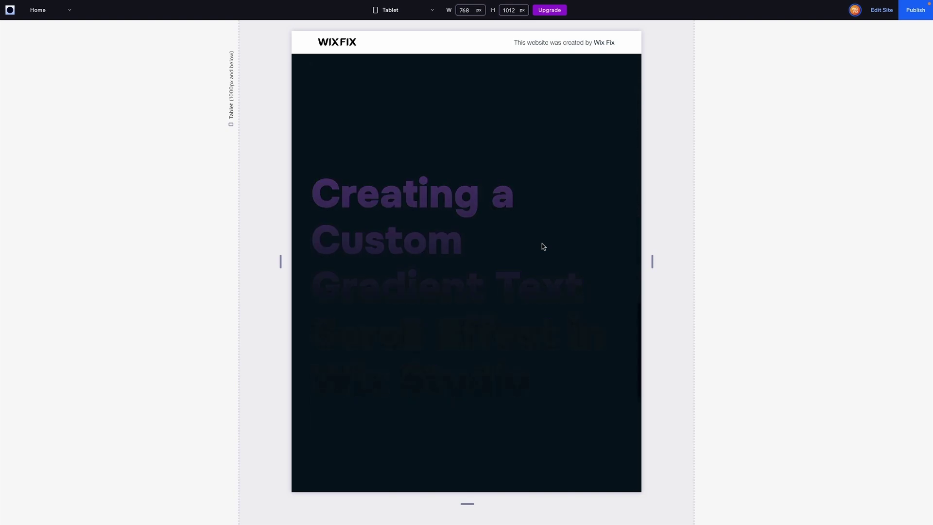